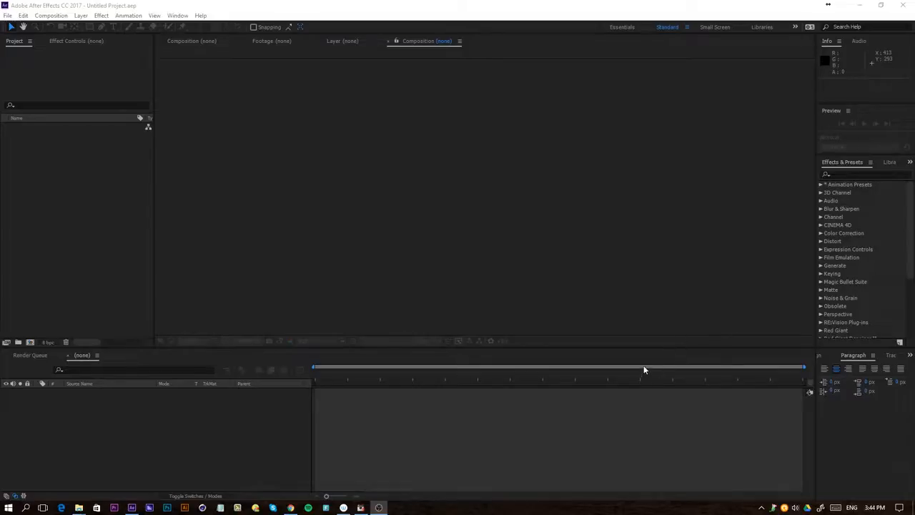
Step: Create a 1920 x 1920 px composition named "Christmas Tree" at 30 fps with a duration of 15 seconds
{"action": "left_click", "coordinate": [51, 15]}
{"action": "left_click", "coordinate": [62, 29]}
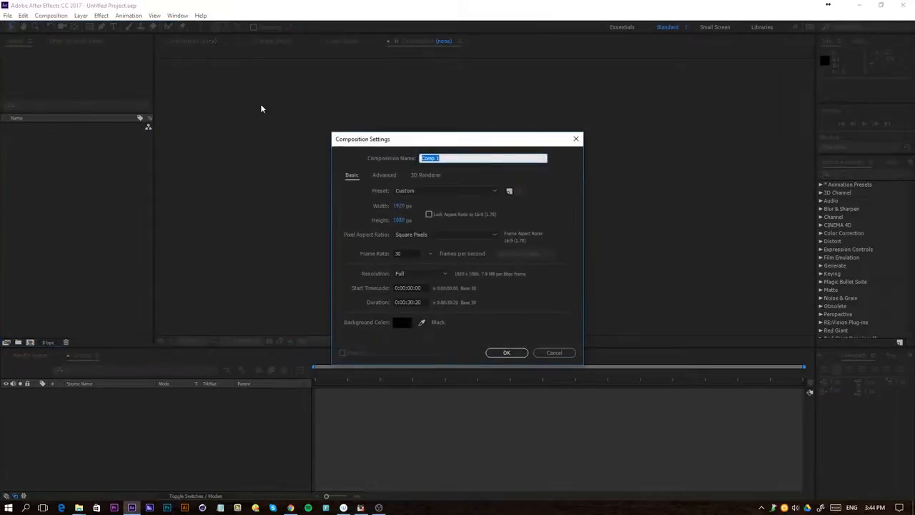
{"action": "left_click", "coordinate": [400, 220]}
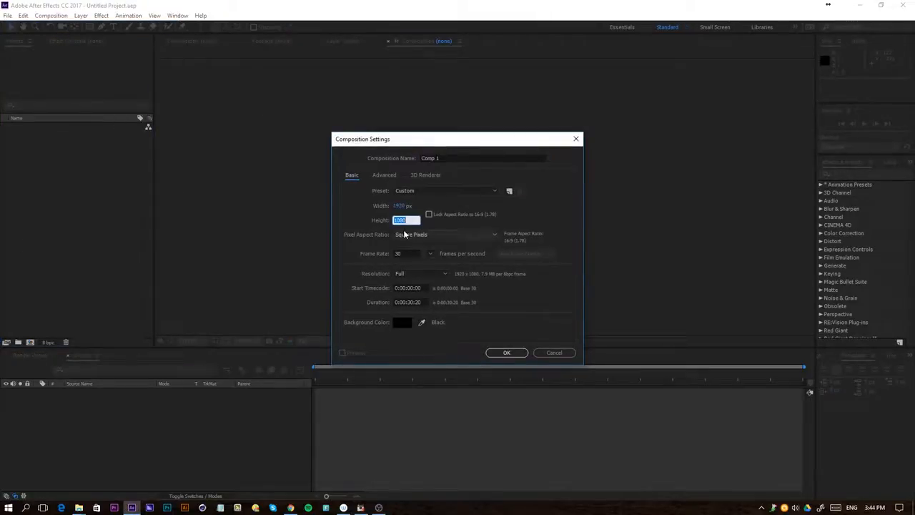
{"action": "type", "text": "1920"}
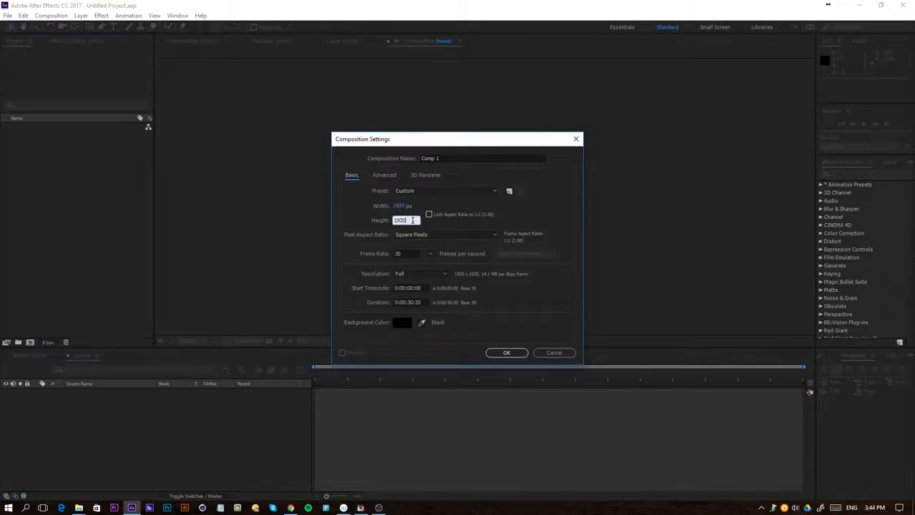
{"action": "left_click", "coordinate": [437, 158]}
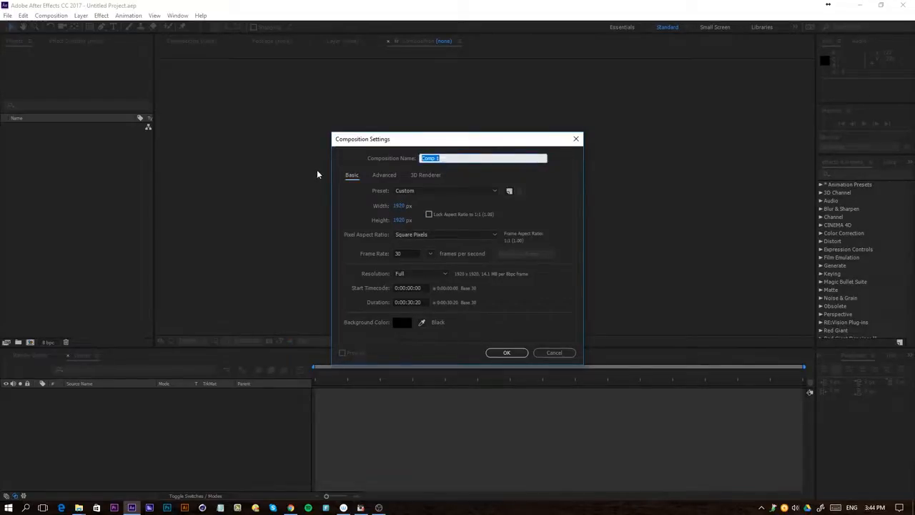
{"action": "type", "text": "Christmas"}
{"action": "left_click", "coordinate": [411, 301]}
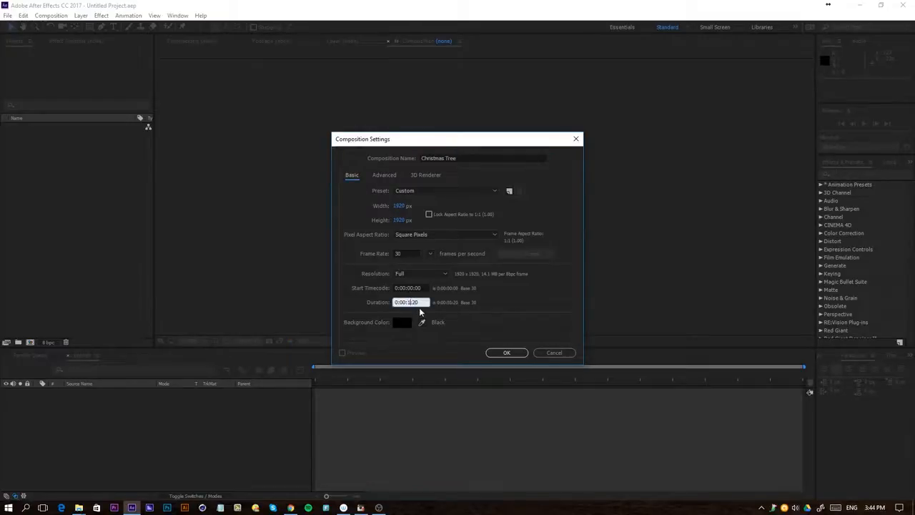
{"action": "key", "text": "Delete"}
{"action": "key", "text": "Delete"}
{"action": "type", "text": "5"}
{"action": "left_click", "coordinate": [502, 353]}
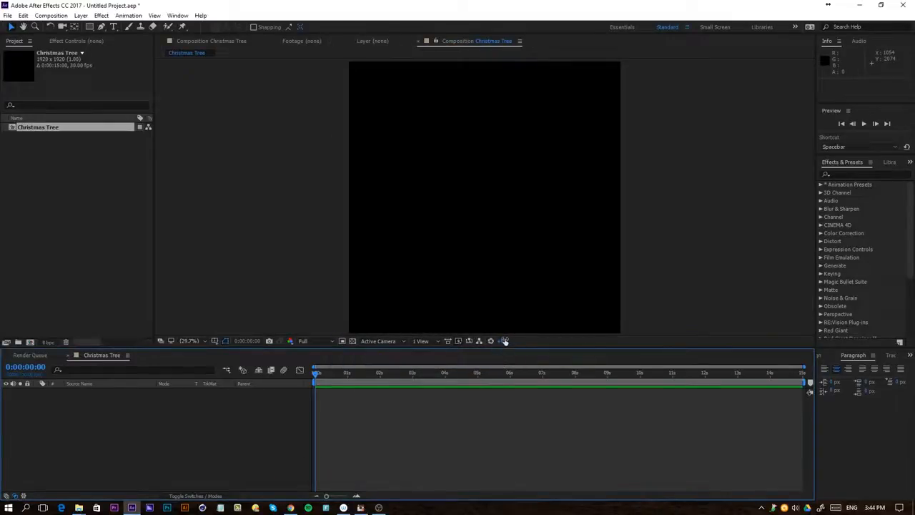
Step: Add a black, comp-sized solid layer named "Christmas Tree" to the composition
{"action": "right_click", "coordinate": [277, 410]}
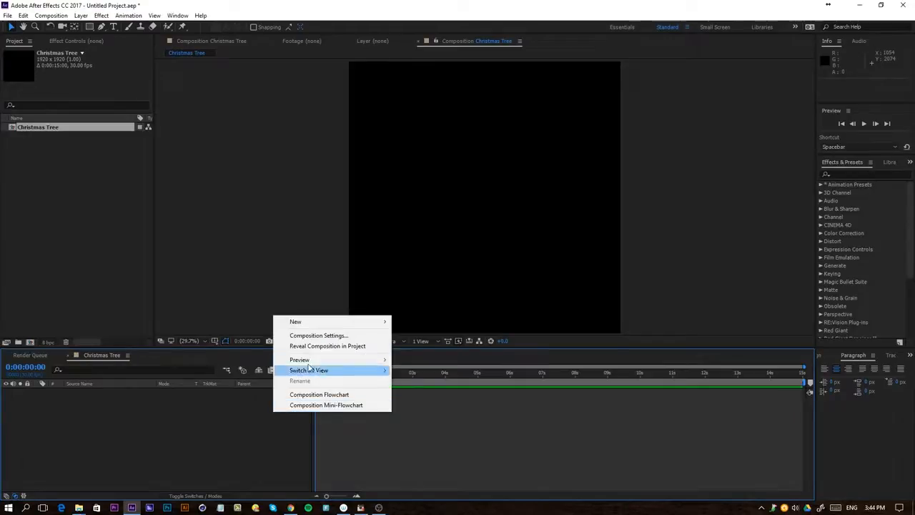
{"action": "mouse_move", "coordinate": [300, 322]}
{"action": "left_click", "coordinate": [190, 346]}
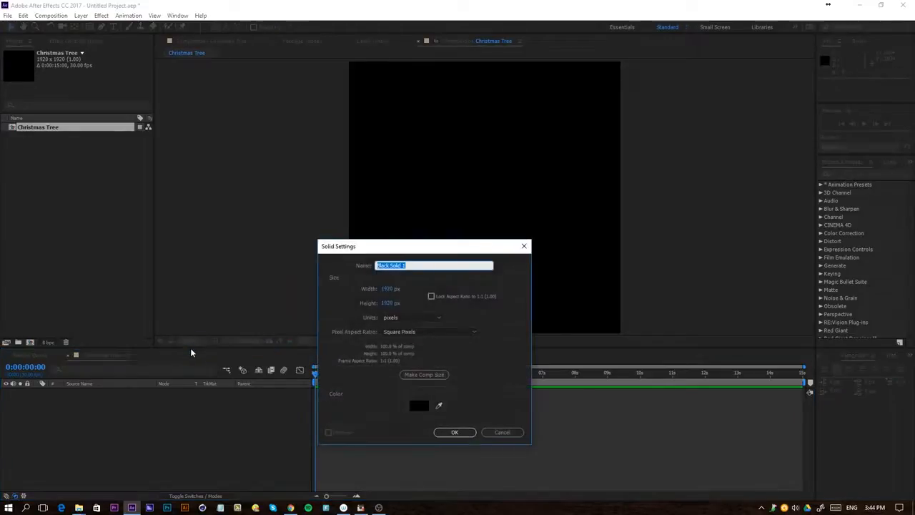
{"action": "type", "text": "Christmas Tree"}
{"action": "key", "text": "Return"}
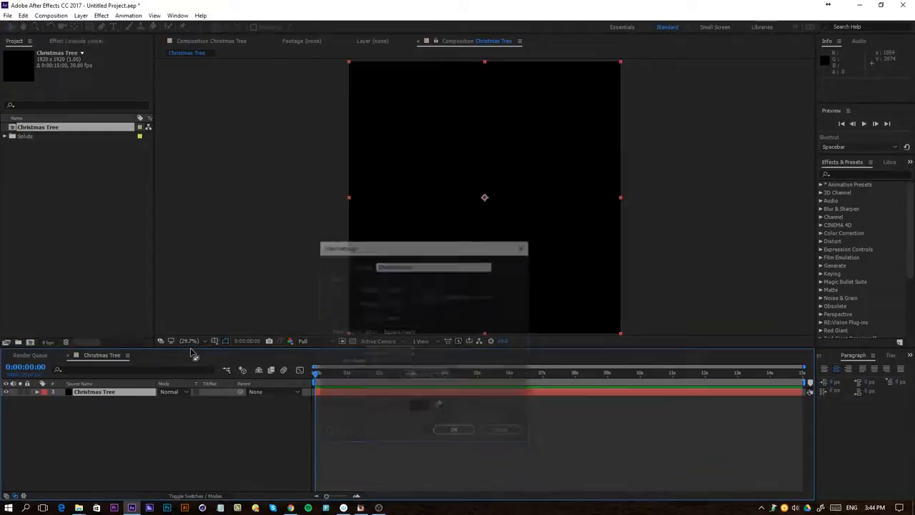
Step: Add a second black solid named "Bg" and place it beneath the Christmas Tree layer
{"action": "right_click", "coordinate": [292, 424]}
{"action": "mouse_move", "coordinate": [233, 343]}
{"action": "left_click", "coordinate": [120, 367]}
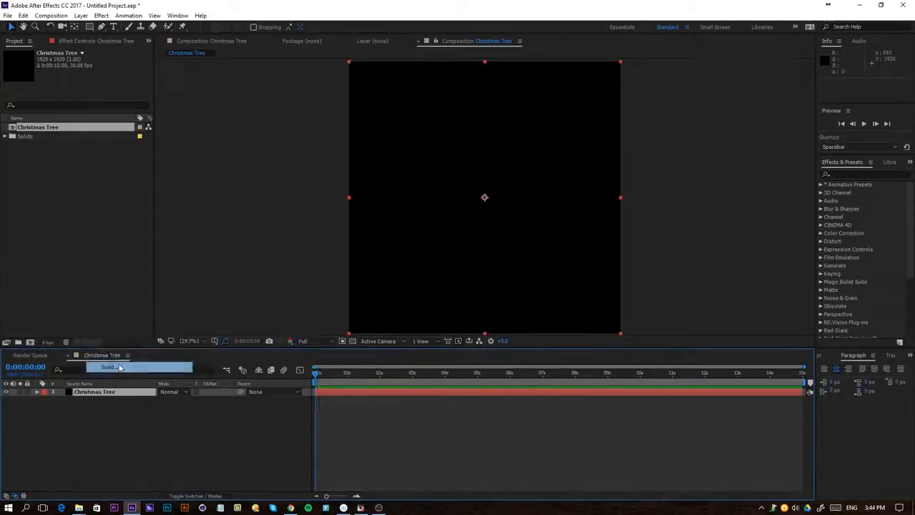
{"action": "type", "text": "Bg"}
{"action": "left_click", "coordinate": [452, 430]}
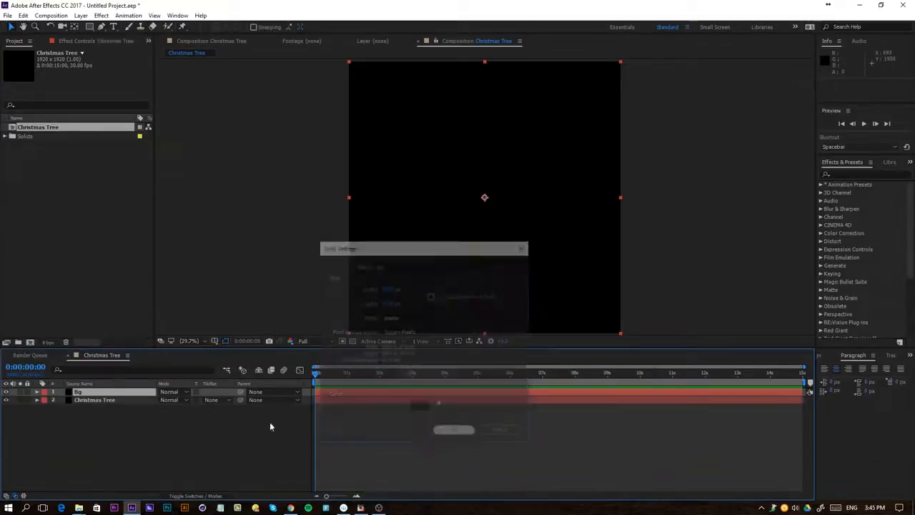
{"action": "left_click_drag", "start_coordinate": [120, 391], "coordinate": [128, 428]}
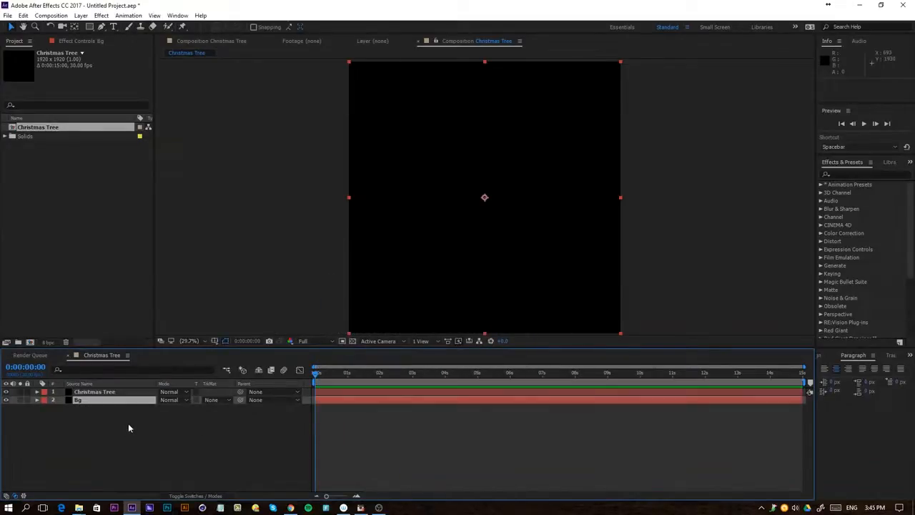
Step: Apply the Trapcode Particular effect to the Christmas Tree solid
{"action": "left_click", "coordinate": [107, 392]}
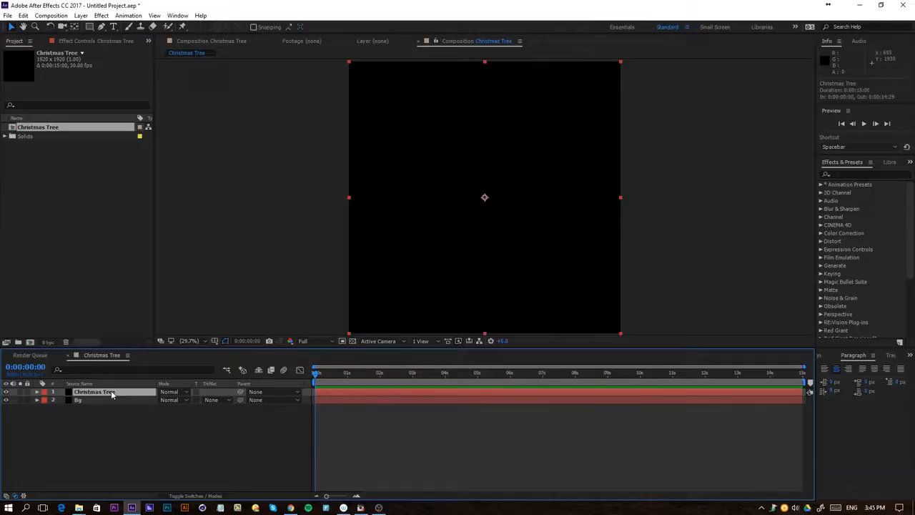
{"action": "left_click", "coordinate": [101, 15]}
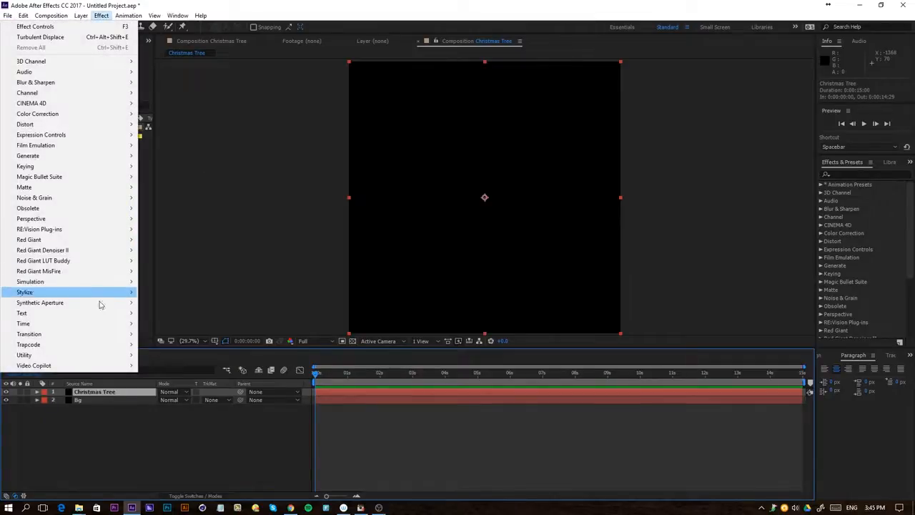
{"action": "mouse_move", "coordinate": [44, 348]}
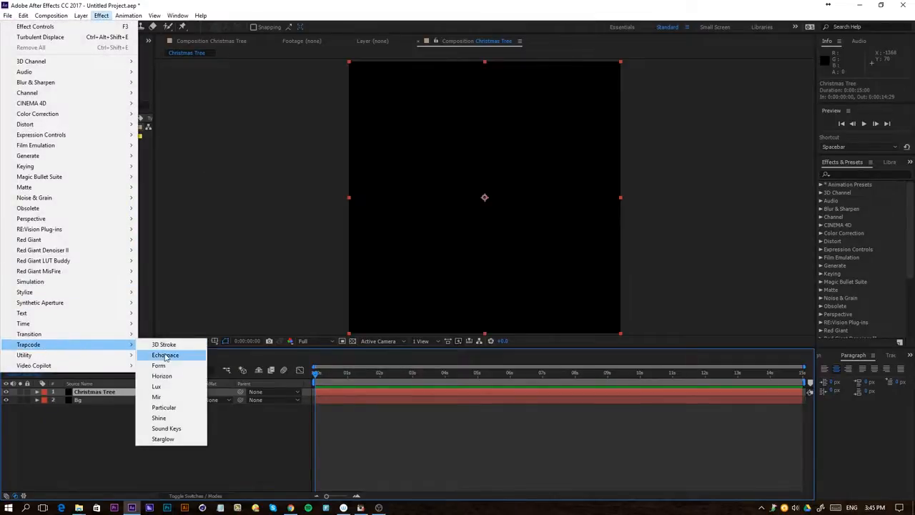
{"action": "left_click", "coordinate": [173, 407]}
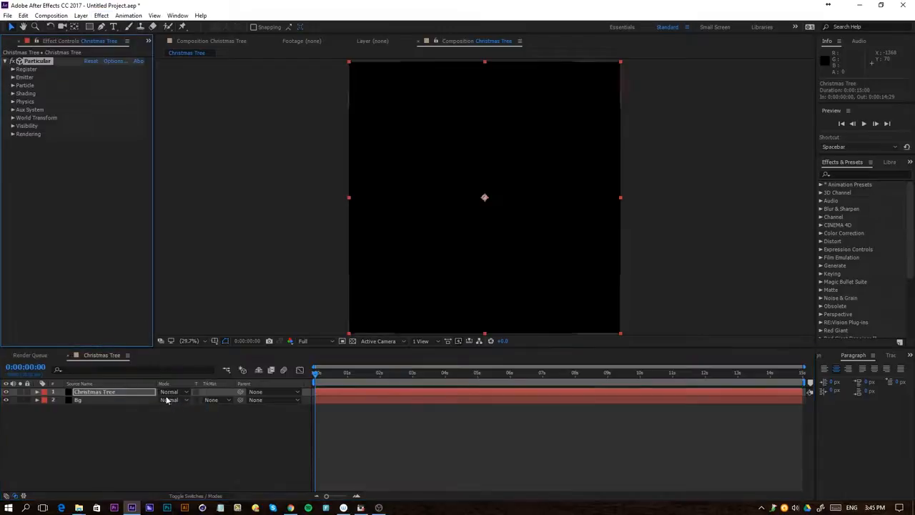
{"action": "left_click_drag", "start_coordinate": [314, 382], "coordinate": [275, 417]}
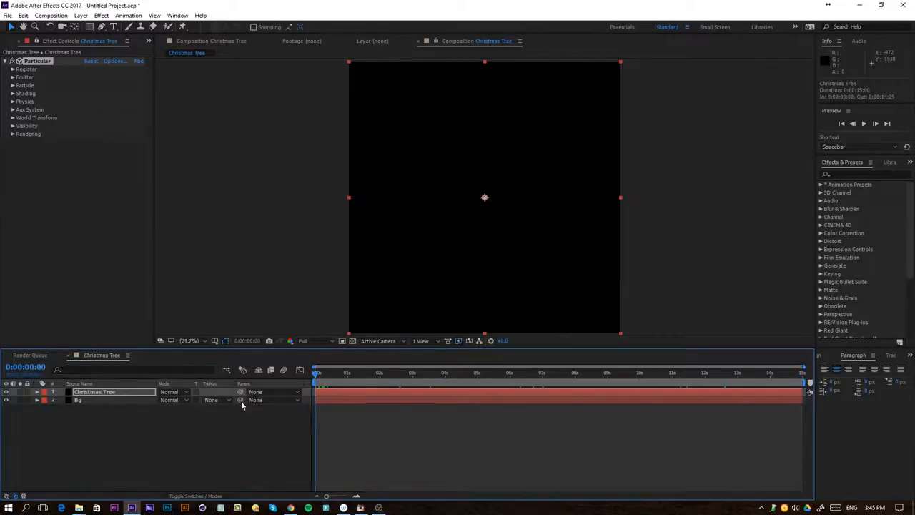
Step: Add a white point light named "Emitter", lower it to about Y 1465, and reveal its Position property
{"action": "right_click", "coordinate": [141, 432]}
{"action": "mouse_move", "coordinate": [163, 339]}
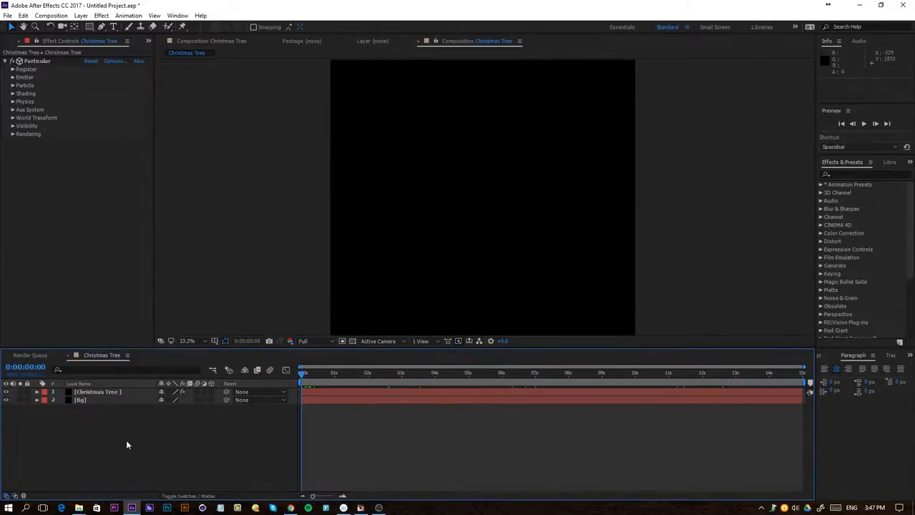
{"action": "right_click", "coordinate": [125, 440]}
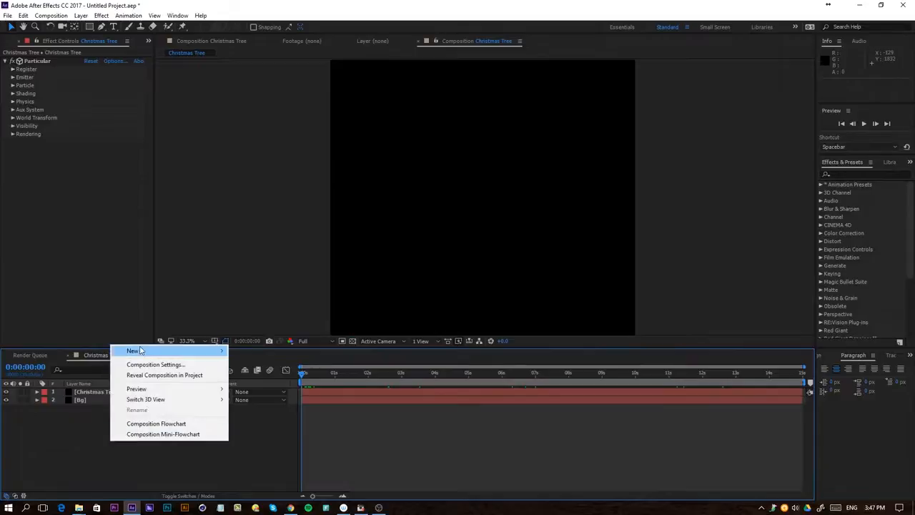
{"action": "mouse_move", "coordinate": [140, 350]}
{"action": "left_click", "coordinate": [43, 386]}
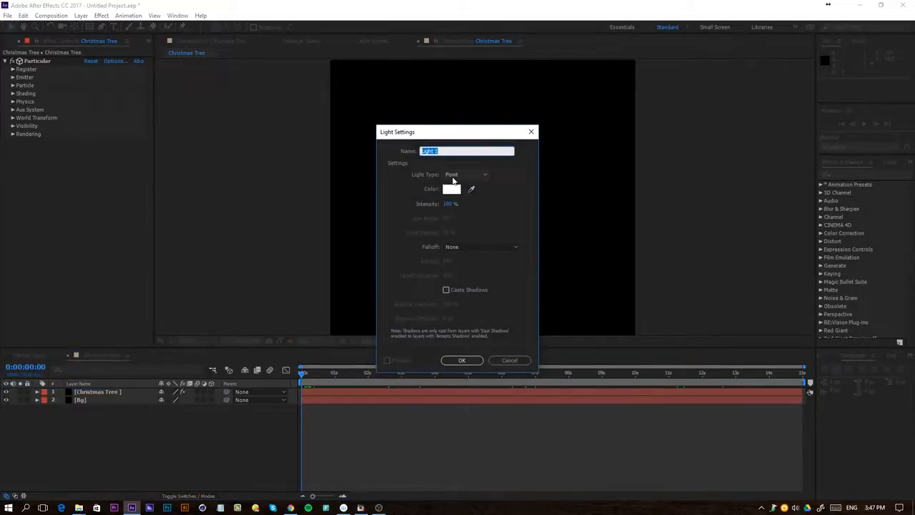
{"action": "type", "text": "Emitter"}
{"action": "left_click", "coordinate": [463, 360]}
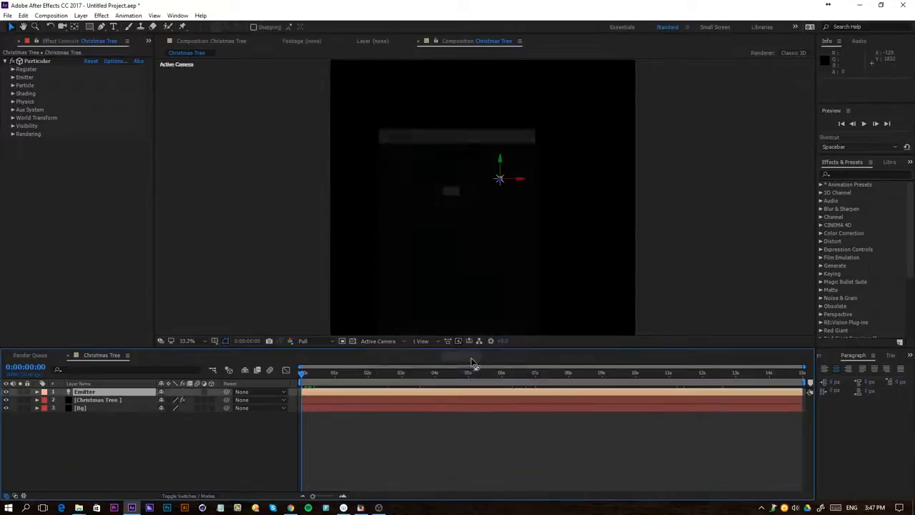
{"action": "left_click_drag", "start_coordinate": [495, 160], "coordinate": [498, 261]}
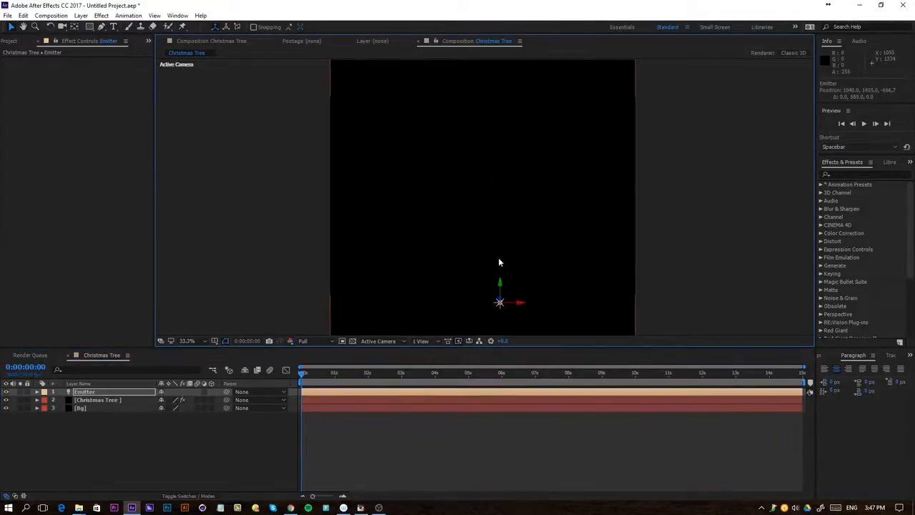
{"action": "key", "text": "p"}
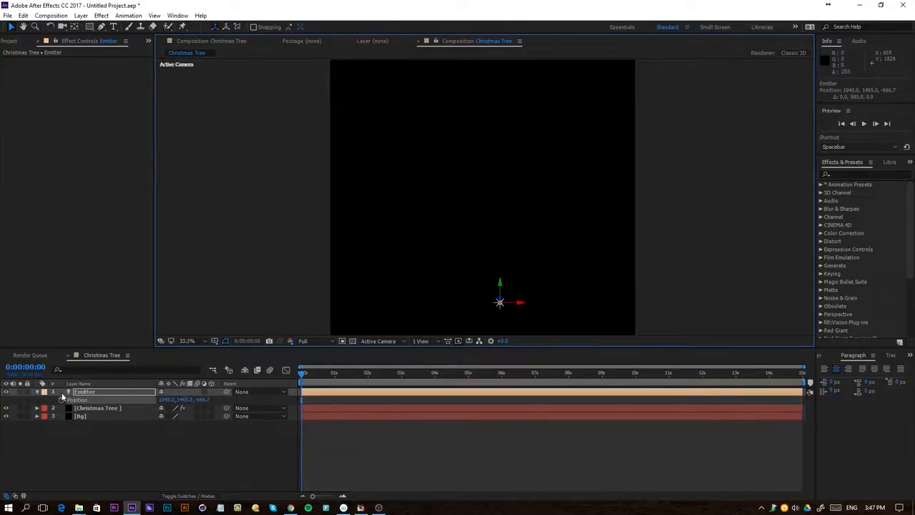
Step: Add a null object and rename it "Center Part"
{"action": "right_click", "coordinate": [137, 457]}
{"action": "mouse_move", "coordinate": [199, 372]}
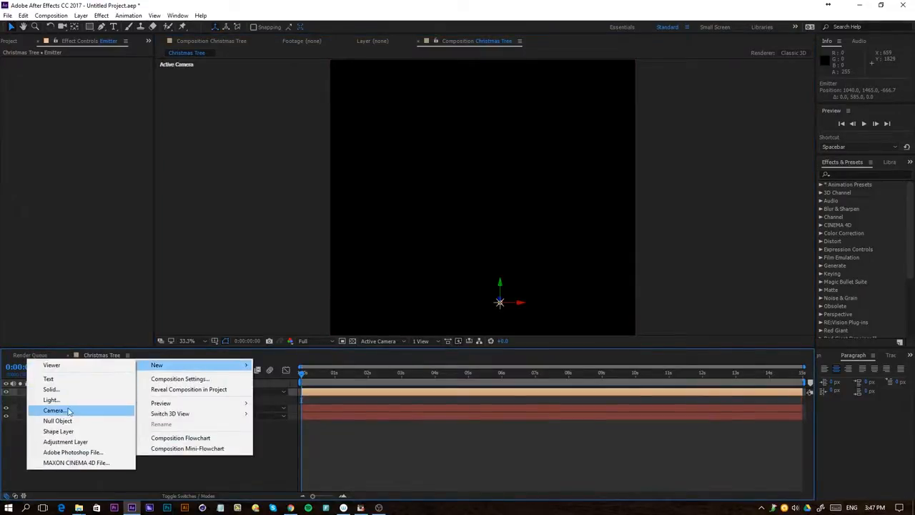
{"action": "left_click", "coordinate": [70, 419]}
{"action": "key", "text": "Return"}
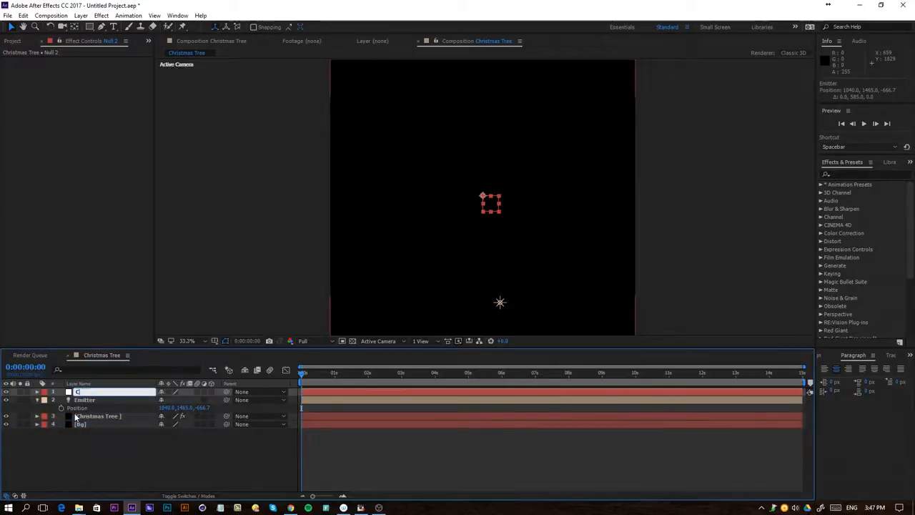
{"action": "type", "text": "Center Part"}
{"action": "key", "text": "Return"}
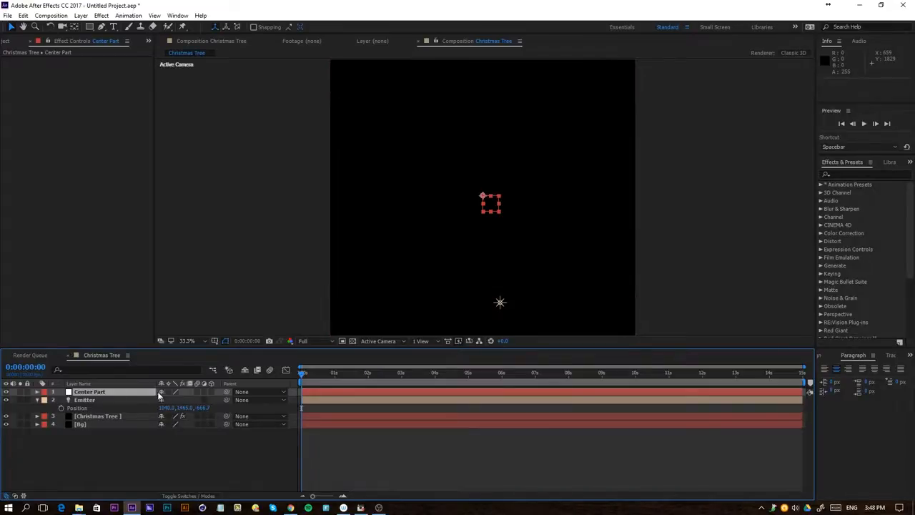
Step: Make the Center Part null a 3D layer, lower it to about Y 1629, and reveal its Position property
{"action": "left_click", "coordinate": [205, 496]}
{"action": "left_click", "coordinate": [205, 496]}
{"action": "left_click", "coordinate": [212, 393]}
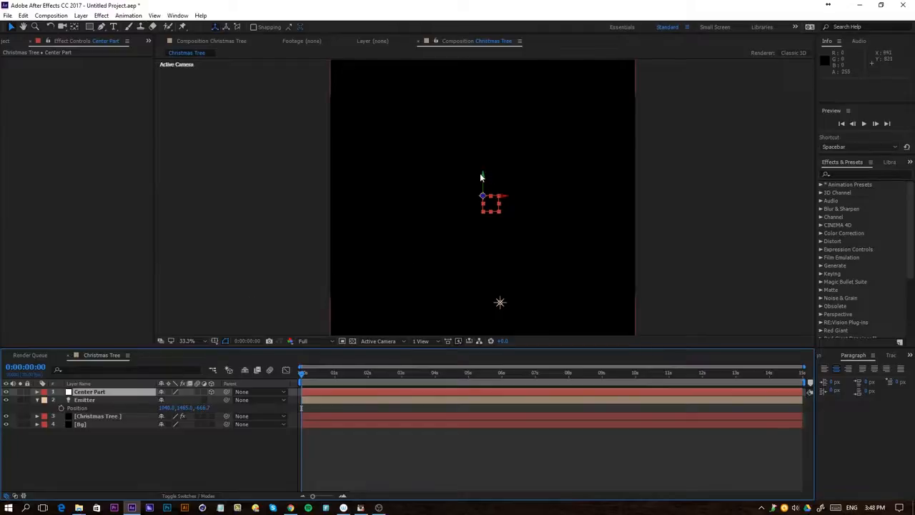
{"action": "left_click_drag", "start_coordinate": [482, 177], "coordinate": [484, 285]}
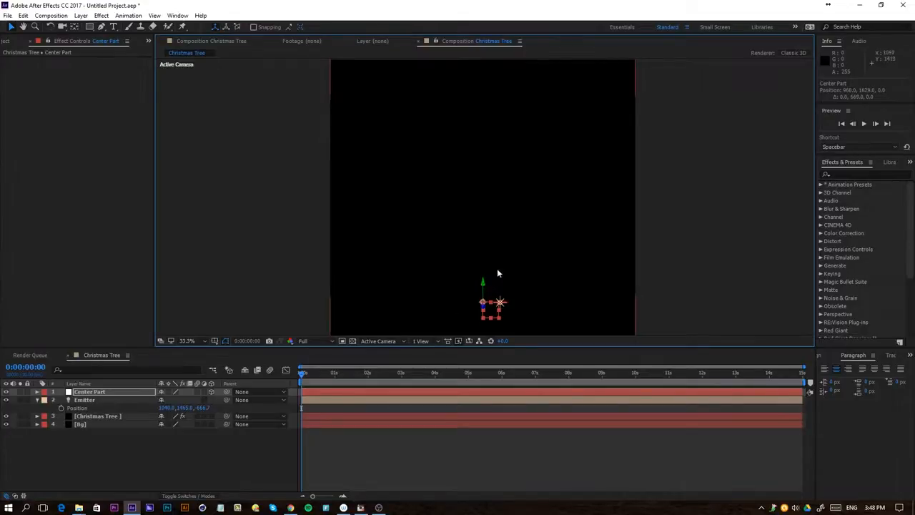
{"action": "key", "text": "p"}
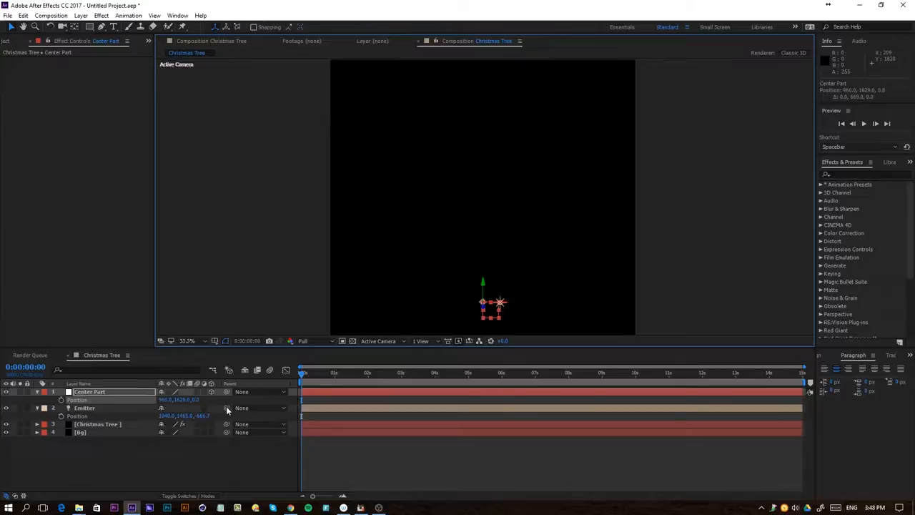
Step: Parent the Emitter light to the Center Part null and set the light's X position to -450
{"action": "left_click_drag", "start_coordinate": [227, 407], "coordinate": [110, 395]}
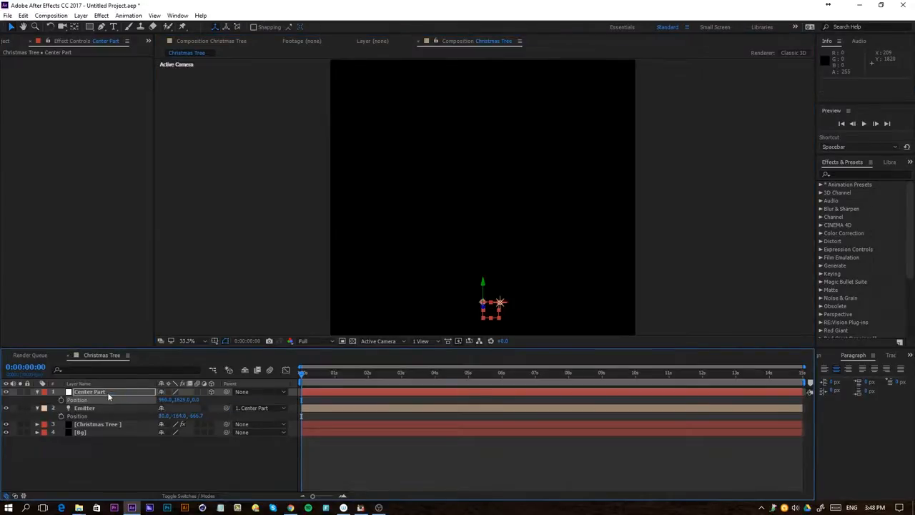
{"action": "left_click", "coordinate": [162, 414]}
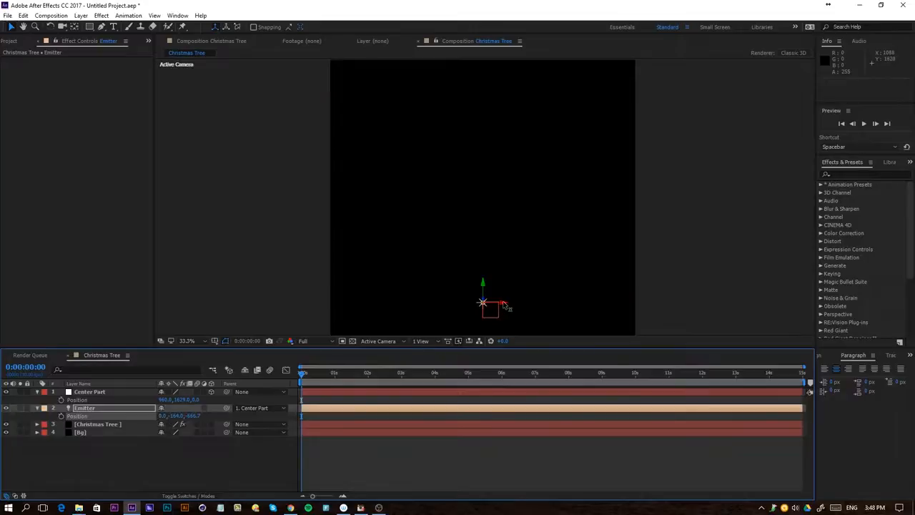
{"action": "left_click_drag", "start_coordinate": [504, 304], "coordinate": [435, 320]}
{"action": "left_click", "coordinate": [163, 416]}
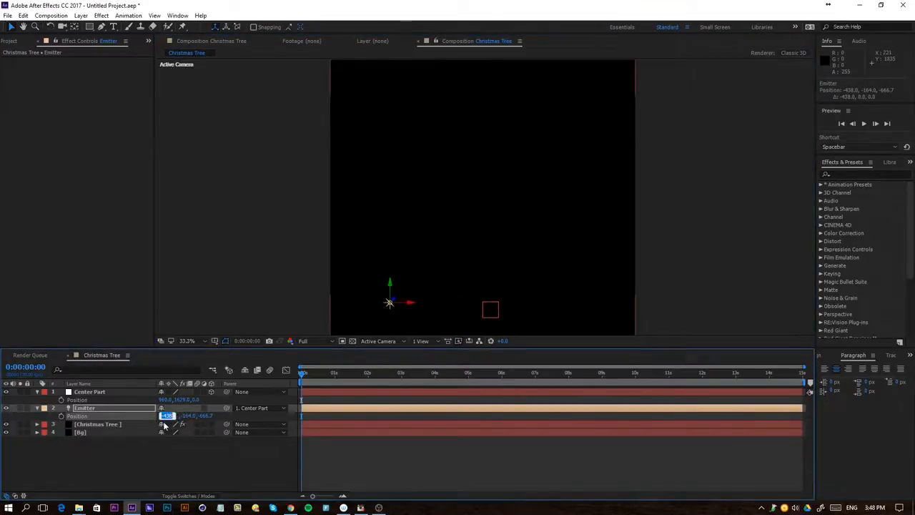
{"action": "type", "text": "-450"}
{"action": "key", "text": "Return"}
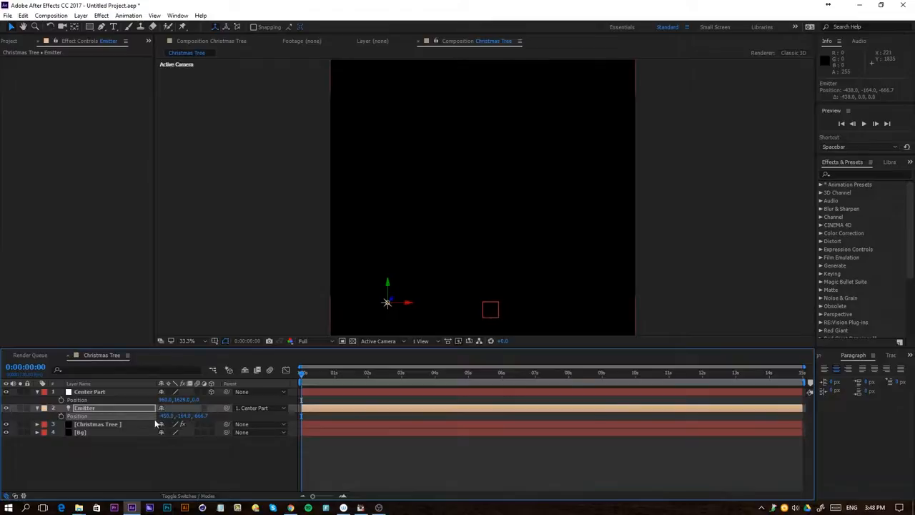
Step: Duplicate the Emitter light, reveal the copy's Position property and set its X position to 450
{"action": "left_click", "coordinate": [87, 411]}
{"action": "key", "text": "ctrl+d"}
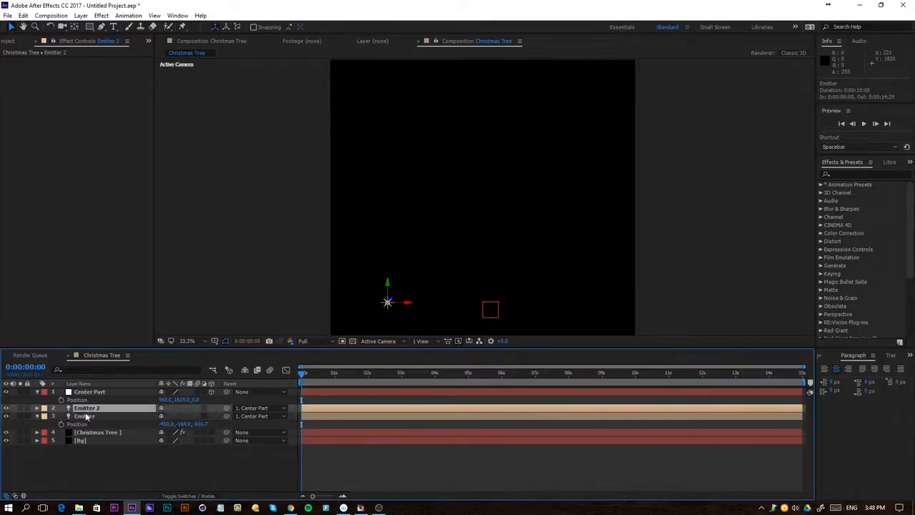
{"action": "key", "text": "p"}
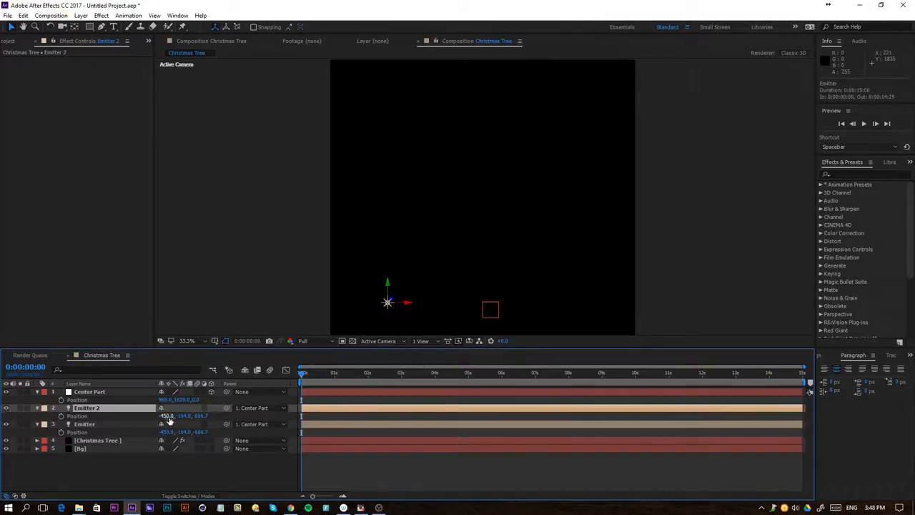
{"action": "left_click", "coordinate": [166, 415]}
{"action": "type", "text": "450"}
{"action": "key", "text": "Return"}
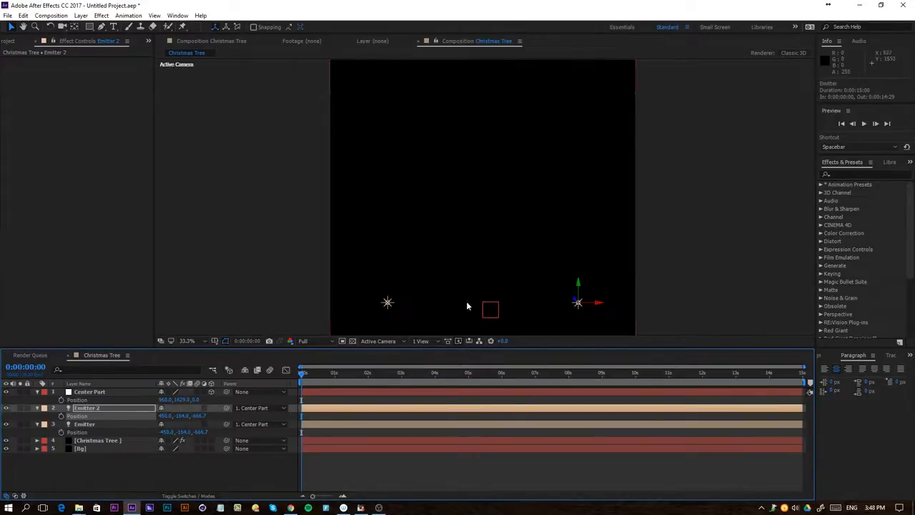
Step: Start keyframing the Center Part null's Position at the first frame
{"action": "left_click", "coordinate": [89, 393]}
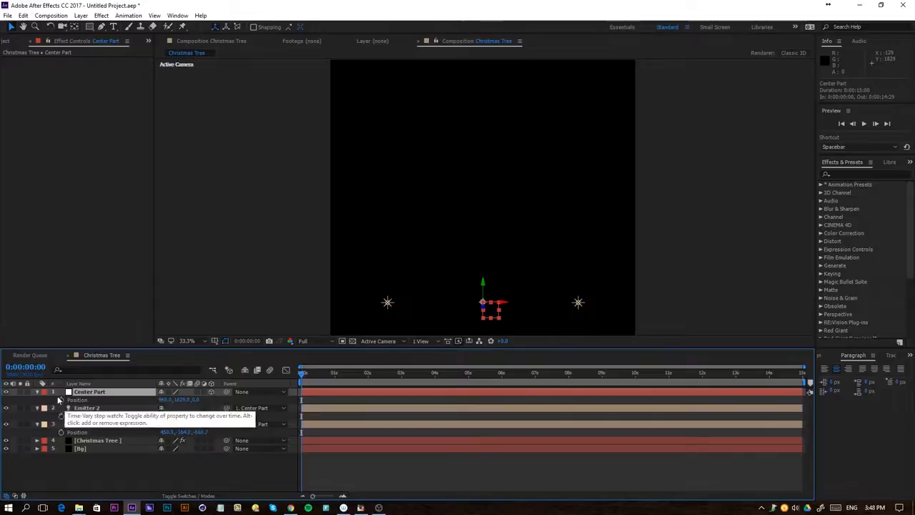
{"action": "left_click", "coordinate": [62, 400]}
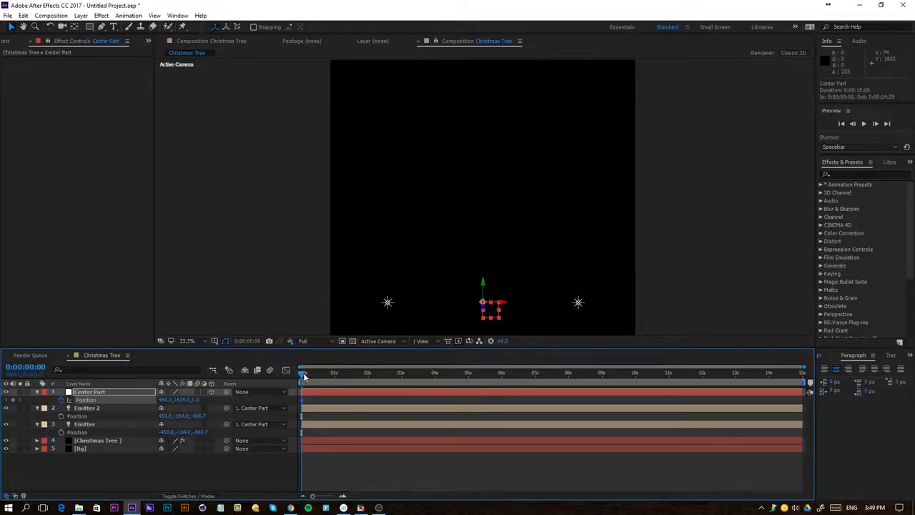
Step: Raise the Center Part null to about Y 549 at 0:00:03:01
{"action": "left_click_drag", "start_coordinate": [303, 376], "coordinate": [428, 373]}
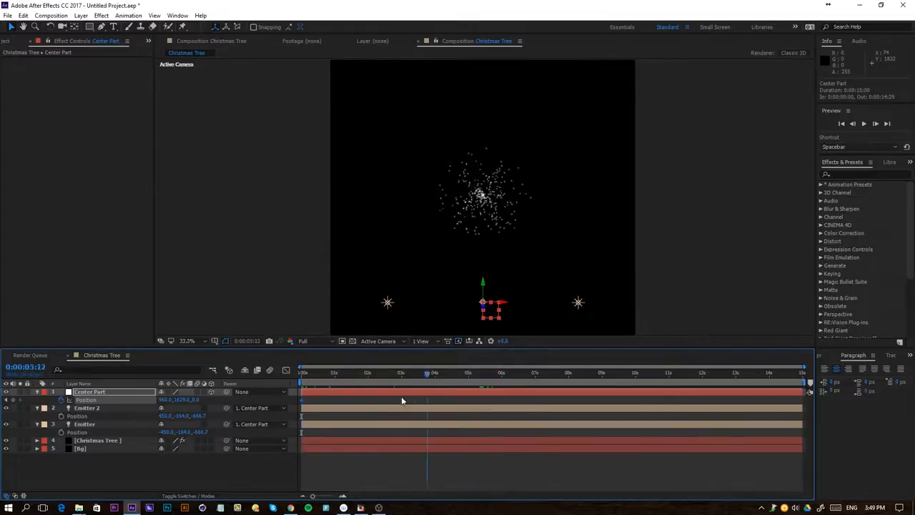
{"action": "left_click", "coordinate": [401, 400]}
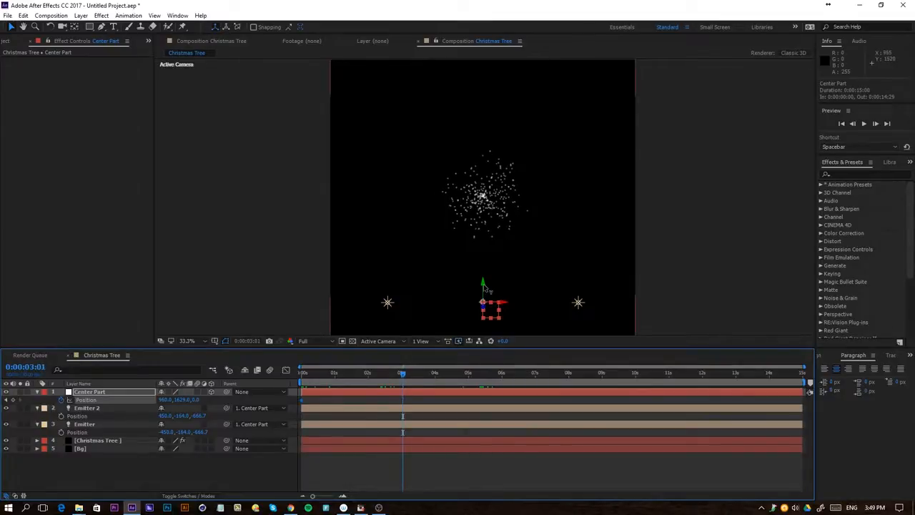
{"action": "left_click_drag", "start_coordinate": [486, 286], "coordinate": [492, 118]}
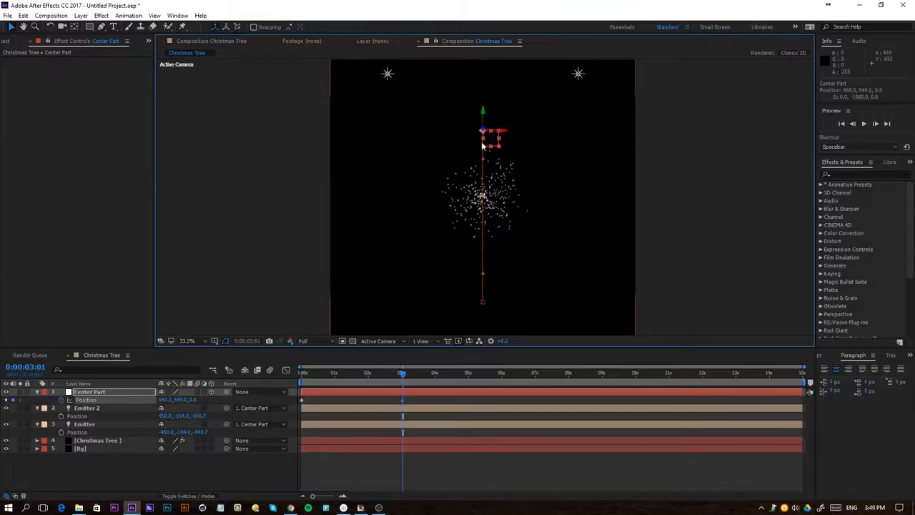
{"action": "mouse_move", "coordinate": [402, 372]}
{"action": "left_mouse_down"}
{"action": "mouse_move", "coordinate": [301, 373]}
{"action": "mouse_move", "coordinate": [342, 388]}
{"action": "mouse_move", "coordinate": [417, 379]}
{"action": "left_mouse_up"}
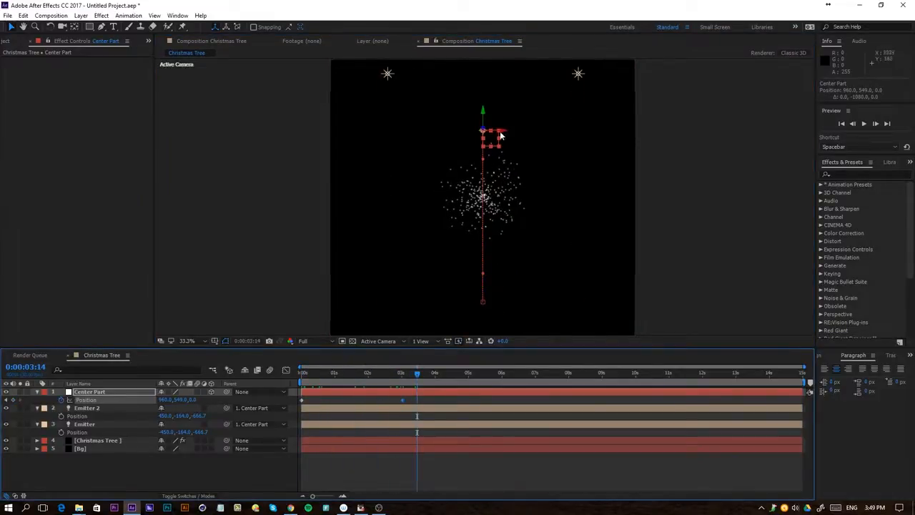
Step: Set the Z position of both emitter lights to 0
{"action": "left_click", "coordinate": [202, 416]}
{"action": "type", "text": "0"}
{"action": "key", "text": "Return"}
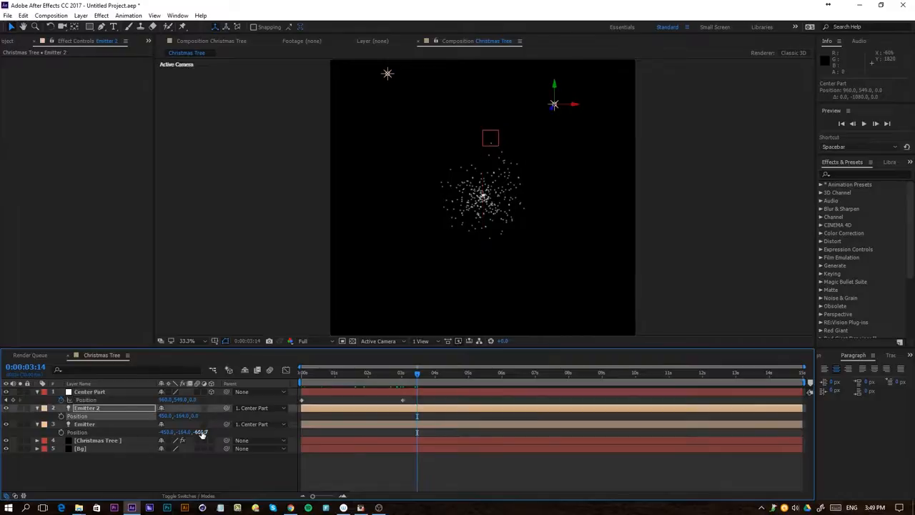
{"action": "left_click", "coordinate": [200, 432]}
{"action": "type", "text": "0"}
{"action": "key", "text": "Return"}
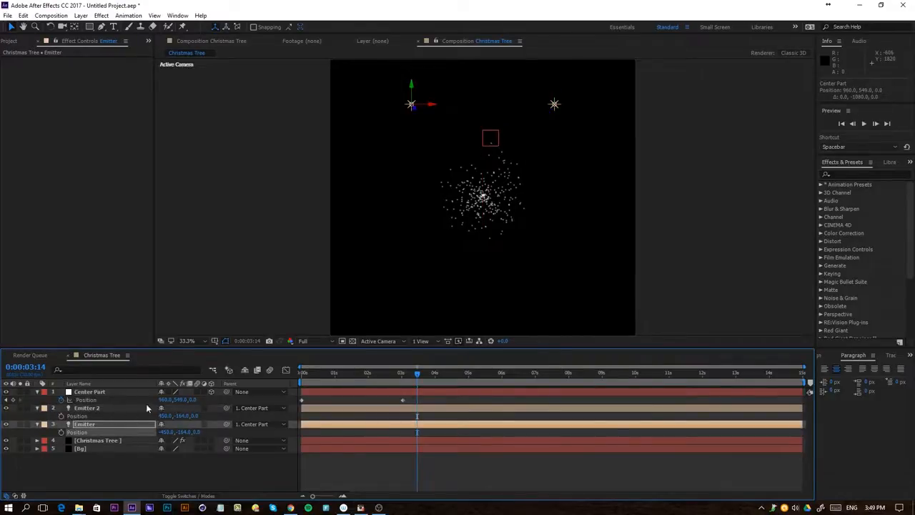
Step: Lower the Center Part null to about Y 1371 at 0:00:03:14
{"action": "left_click", "coordinate": [99, 408]}
{"action": "left_click", "coordinate": [104, 394]}
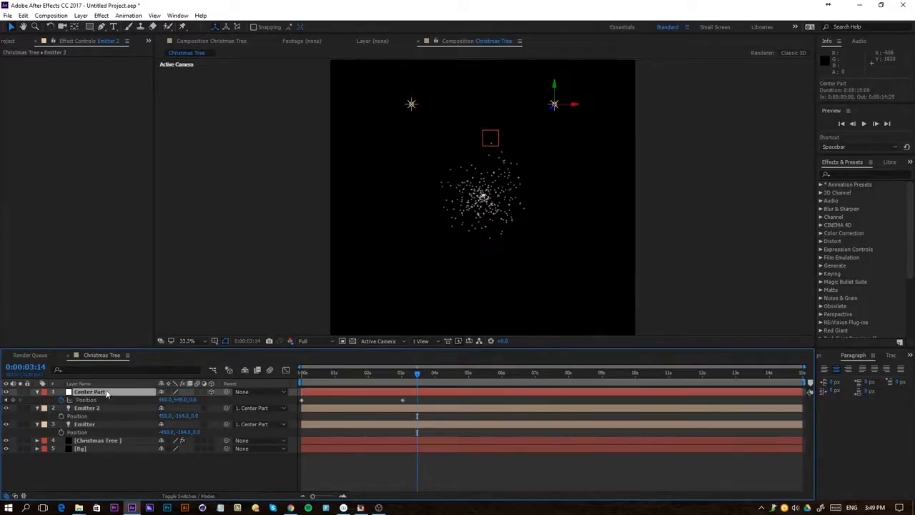
{"action": "left_click", "coordinate": [482, 113]}
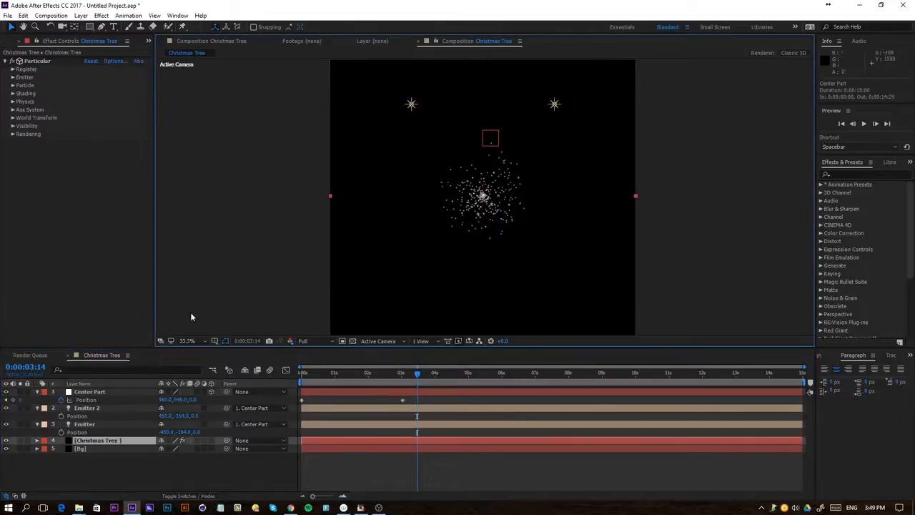
{"action": "left_click", "coordinate": [90, 391]}
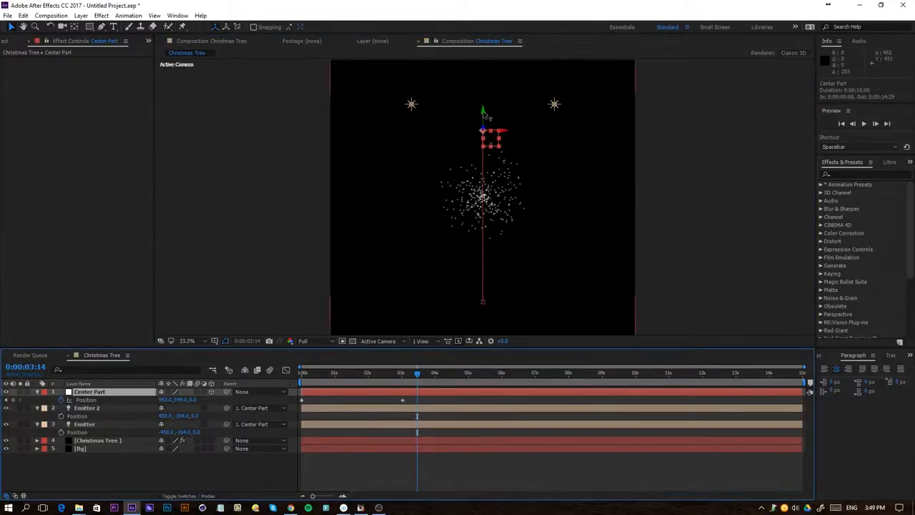
{"action": "left_click_drag", "start_coordinate": [483, 113], "coordinate": [483, 244]}
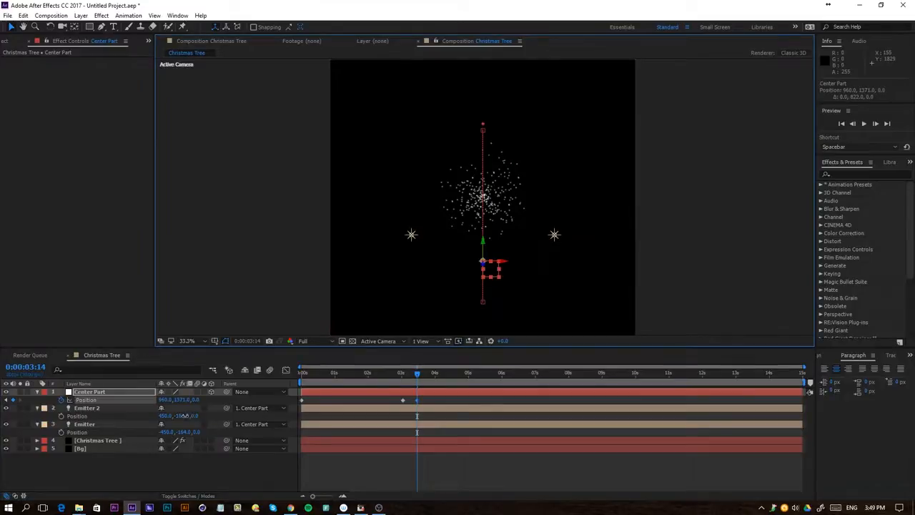
Step: Set the Y position of both emitter lights to 0
{"action": "left_click_drag", "start_coordinate": [185, 415], "coordinate": [183, 430]}
{"action": "left_click", "coordinate": [179, 436]}
{"action": "type", "text": "0"}
{"action": "key", "text": "Return"}
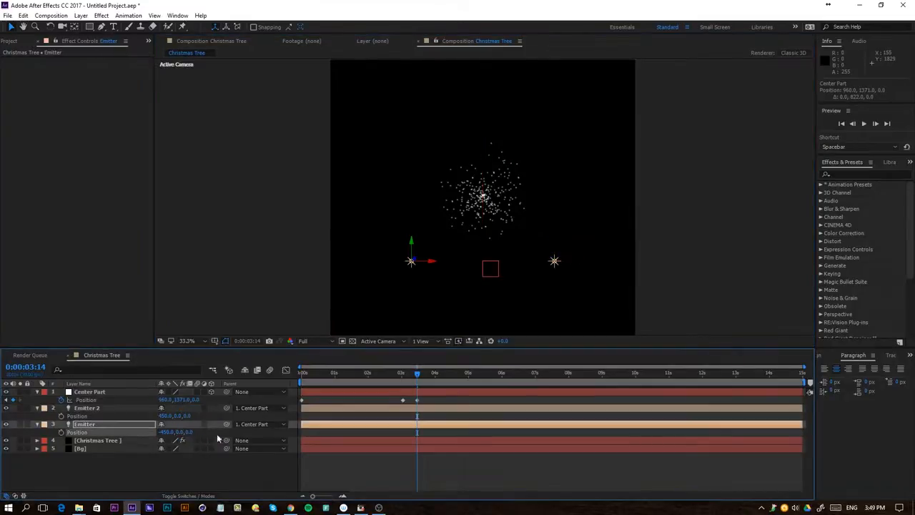
Step: Delete the Center Part null's two Position keyframes after the first frame, and undo the removal of the Emitter light
{"action": "left_click_drag", "start_coordinate": [383, 395], "coordinate": [419, 407]}
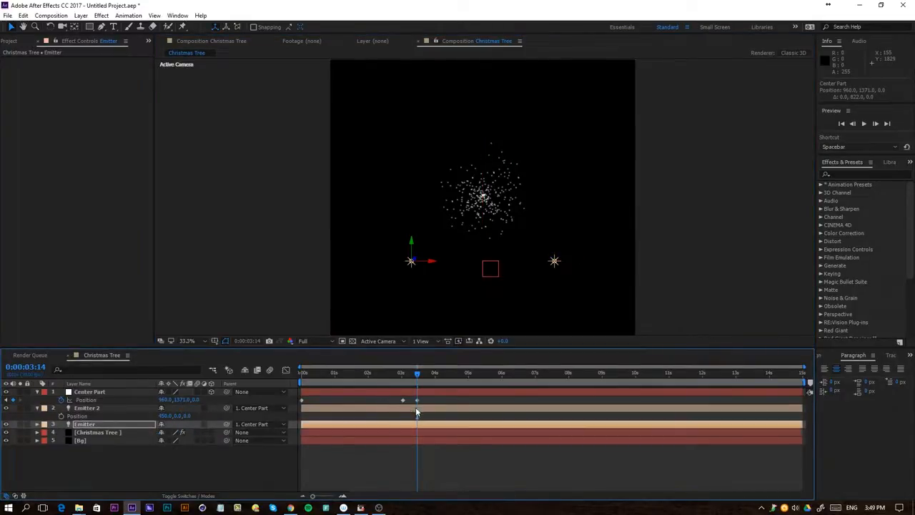
{"action": "key", "text": "Delete"}
{"action": "left_click", "coordinate": [422, 424]}
{"action": "key", "text": "Delete"}
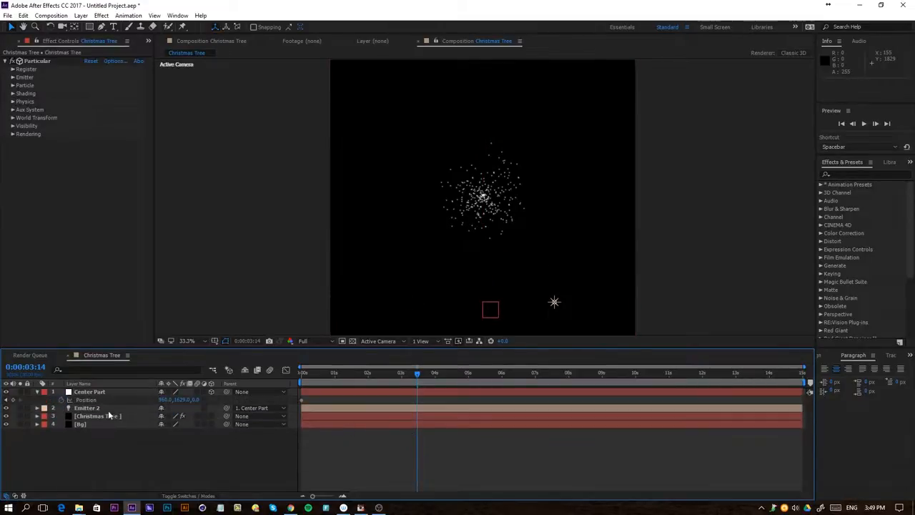
{"action": "left_click", "coordinate": [106, 411]}
{"action": "key", "text": "ctrl+z"}
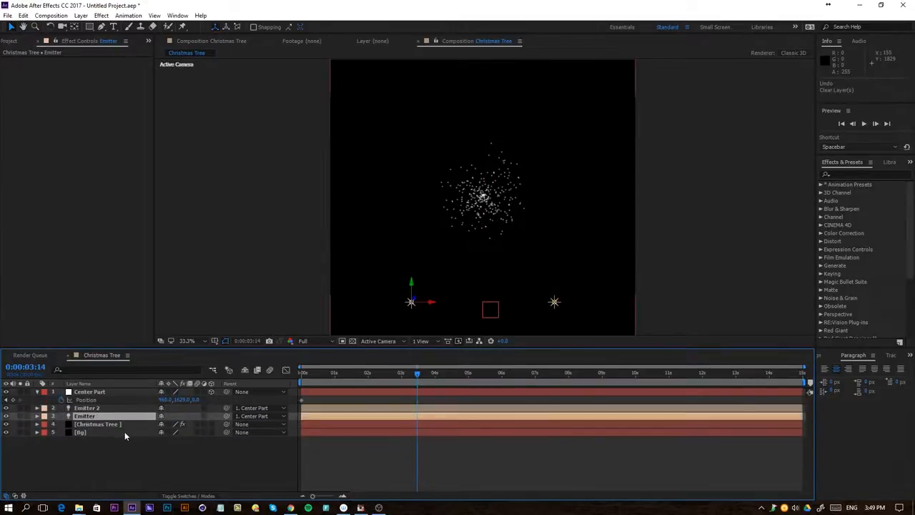
Step: Return to the first frame and reveal the Position property of both emitter lights
{"action": "left_click", "coordinate": [120, 407]}
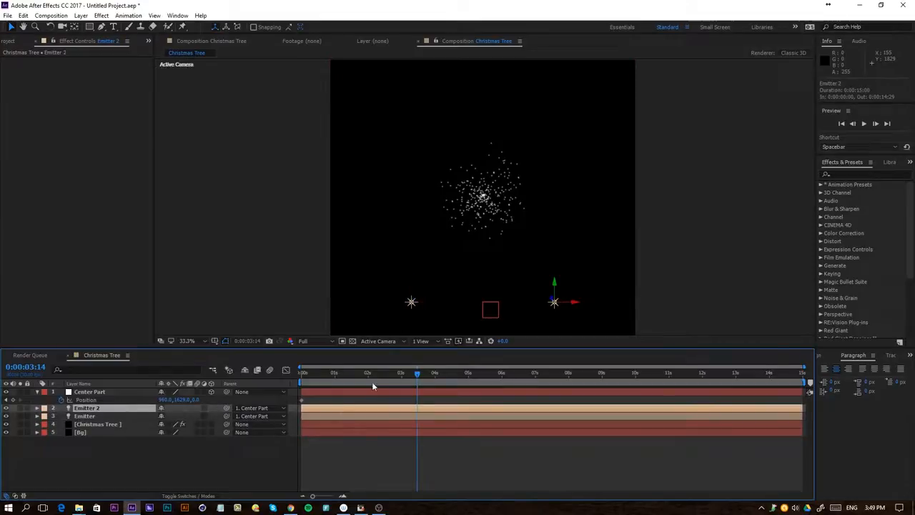
{"action": "key", "text": "Home"}
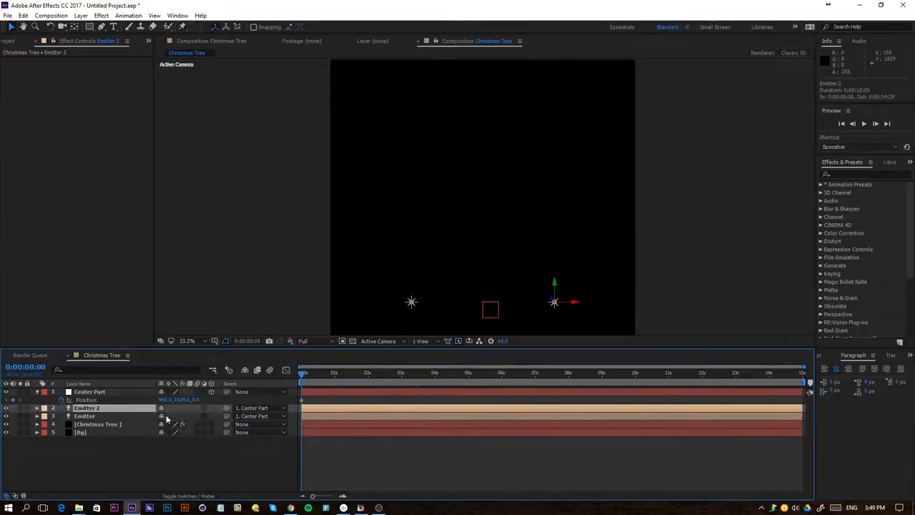
{"action": "key", "text": "p"}
{"action": "left_click", "coordinate": [125, 423]}
{"action": "key", "text": "p"}
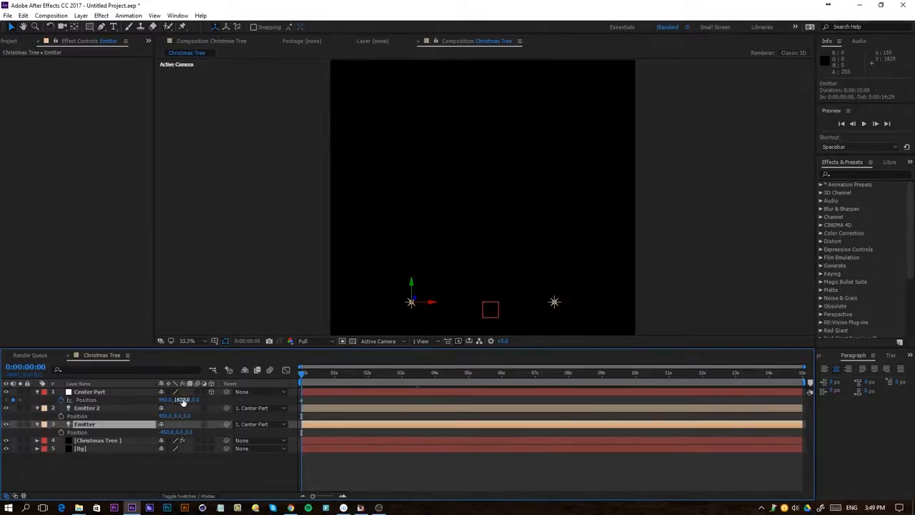
Step: Raise the Center Part null to about Y 321 at 0:00:02:29
{"action": "left_click", "coordinate": [109, 393]}
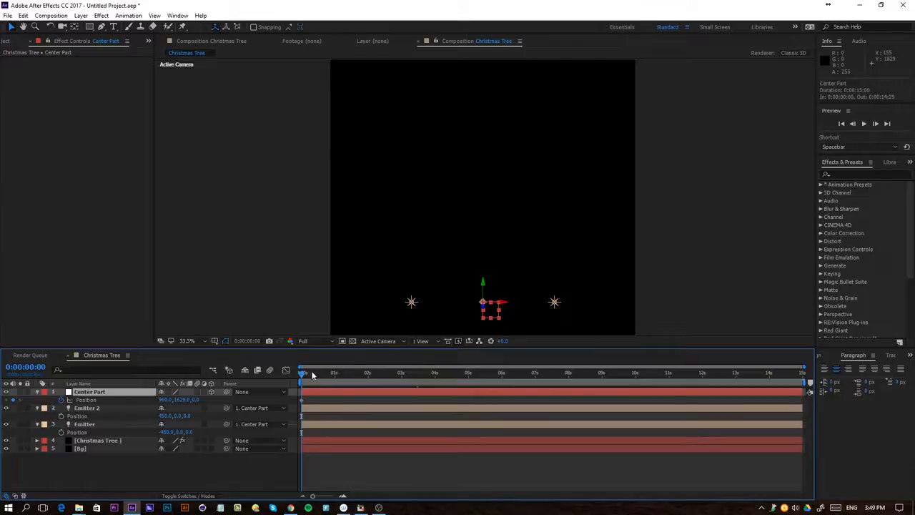
{"action": "left_click_drag", "start_coordinate": [311, 373], "coordinate": [404, 387]}
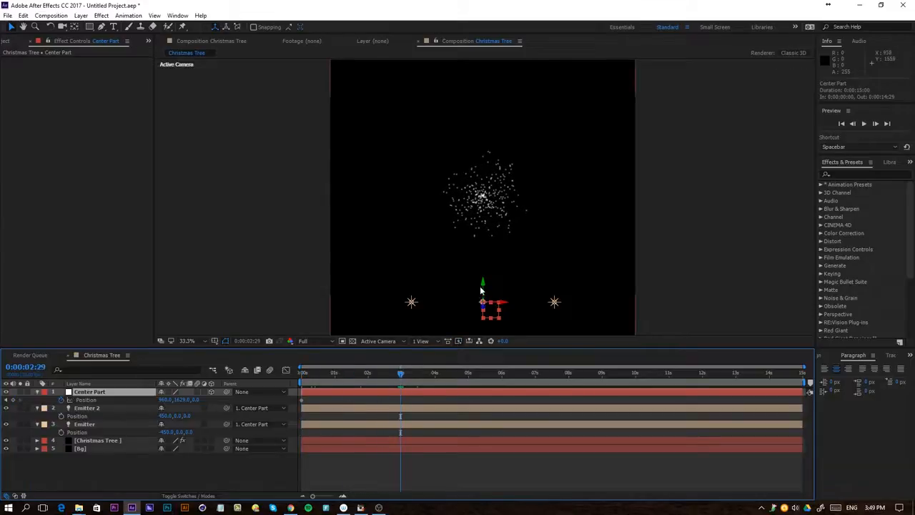
{"action": "left_click_drag", "start_coordinate": [484, 284], "coordinate": [486, 76]}
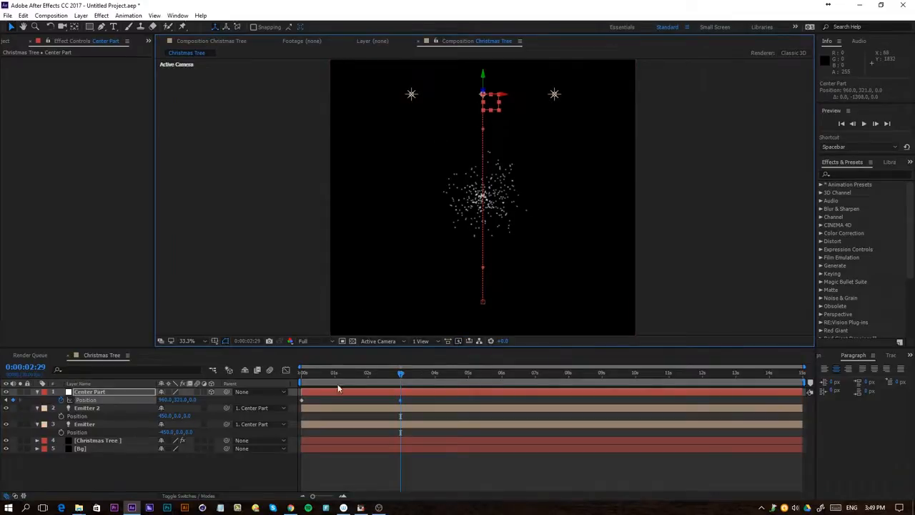
Step: Start keyframing the Position of both emitter lights at the first frame
{"action": "left_click_drag", "start_coordinate": [340, 382], "coordinate": [243, 416]}
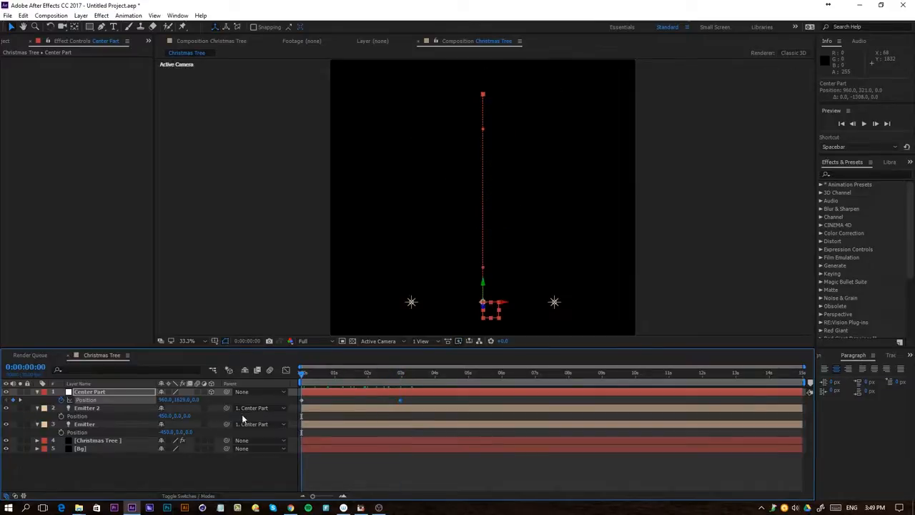
{"action": "left_click", "coordinate": [97, 410]}
{"action": "left_click", "coordinate": [89, 426], "text": "shift"}
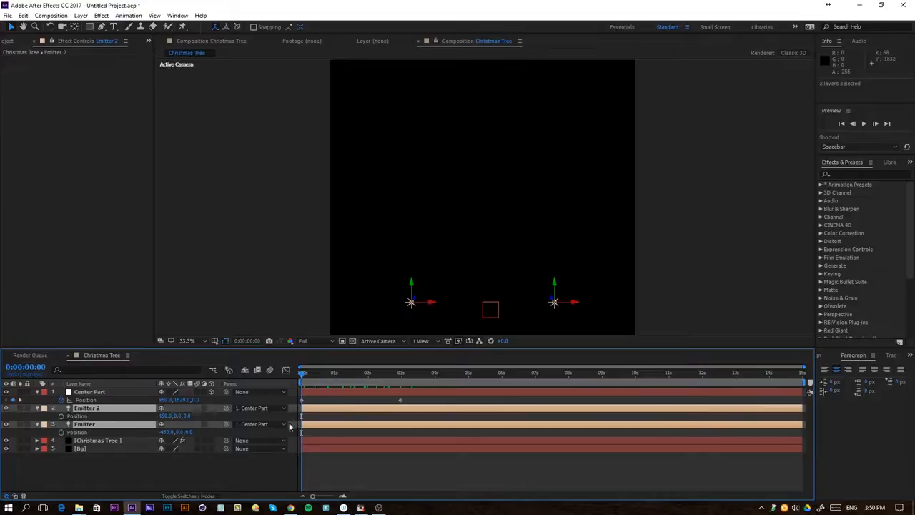
{"action": "left_click", "coordinate": [61, 416]}
{"action": "left_click", "coordinate": [61, 432]}
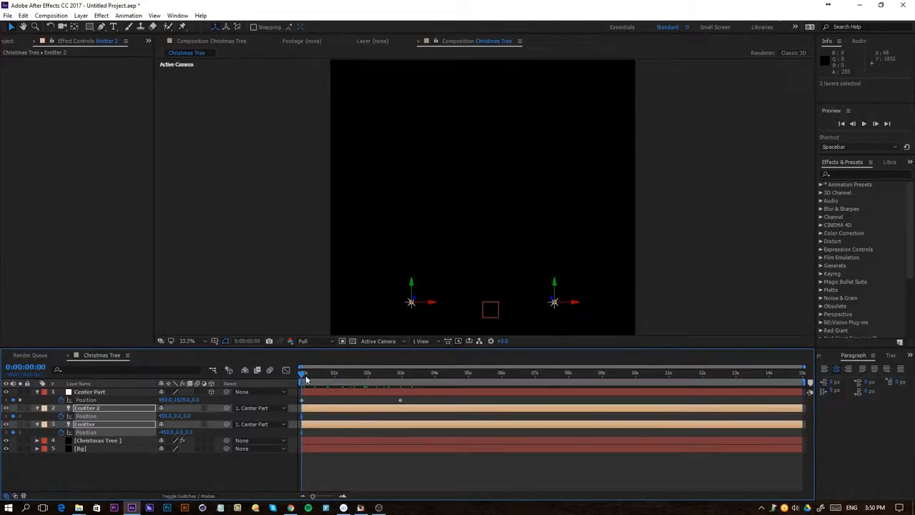
Step: Set the X position of both emitter lights to 0 at 0:00:02:29
{"action": "left_click_drag", "start_coordinate": [306, 379], "coordinate": [397, 388]}
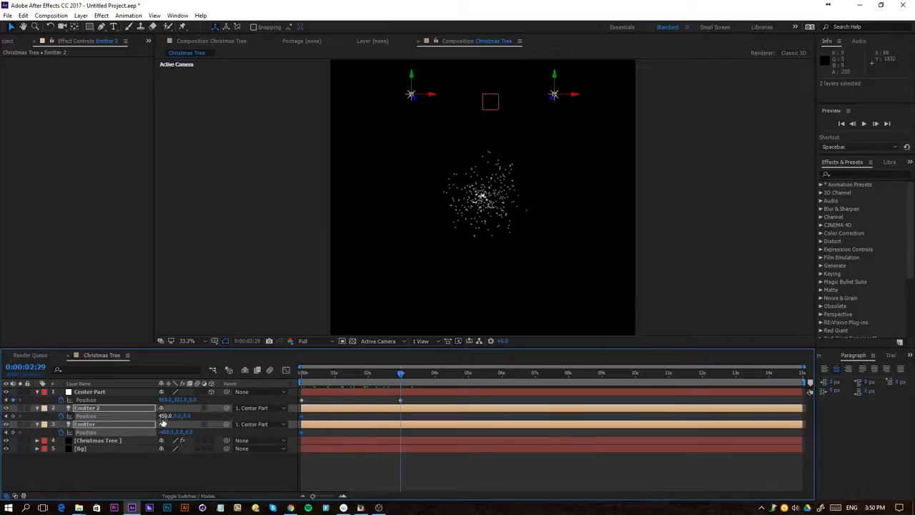
{"action": "type", "text": "0"}
{"action": "key", "text": "Return"}
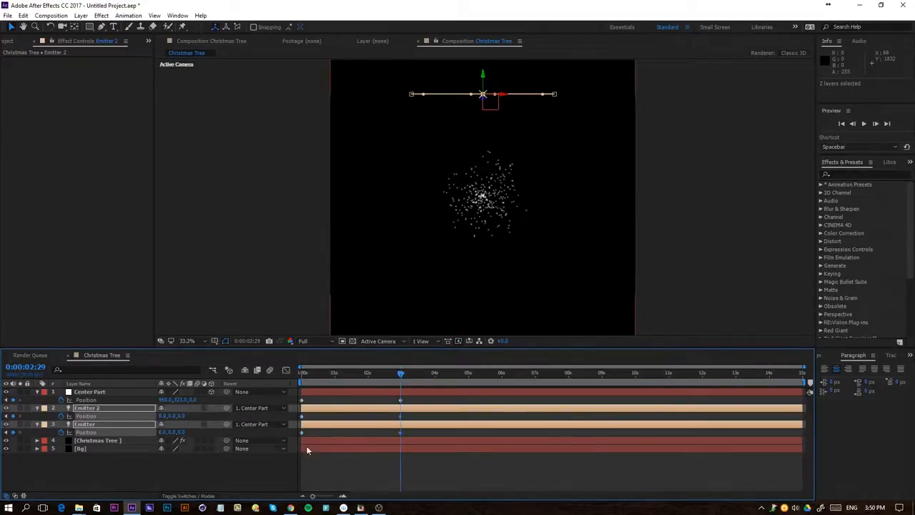
Step: Return to the first frame and reveal the Center Part null's rotation properties
{"action": "left_click", "coordinate": [375, 433]}
{"action": "left_click_drag", "start_coordinate": [383, 377], "coordinate": [259, 418]}
{"action": "left_click", "coordinate": [100, 396]}
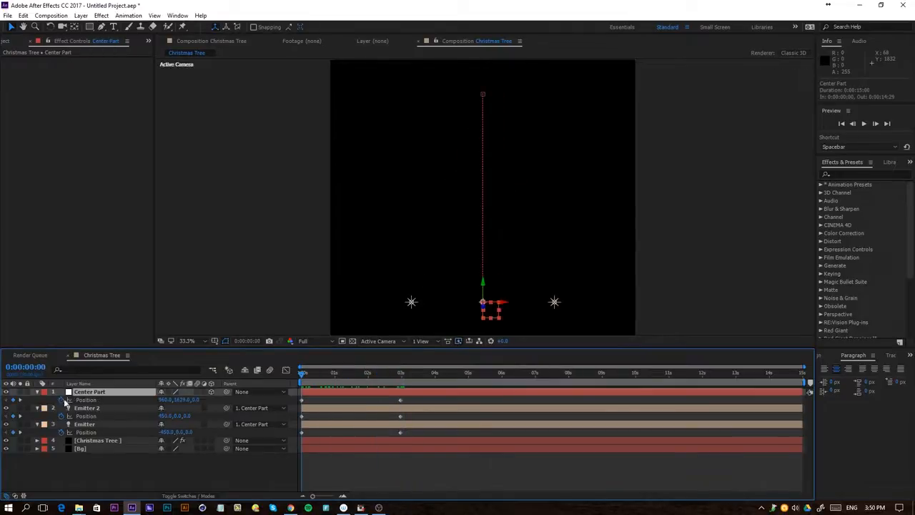
{"action": "key", "text": "r"}
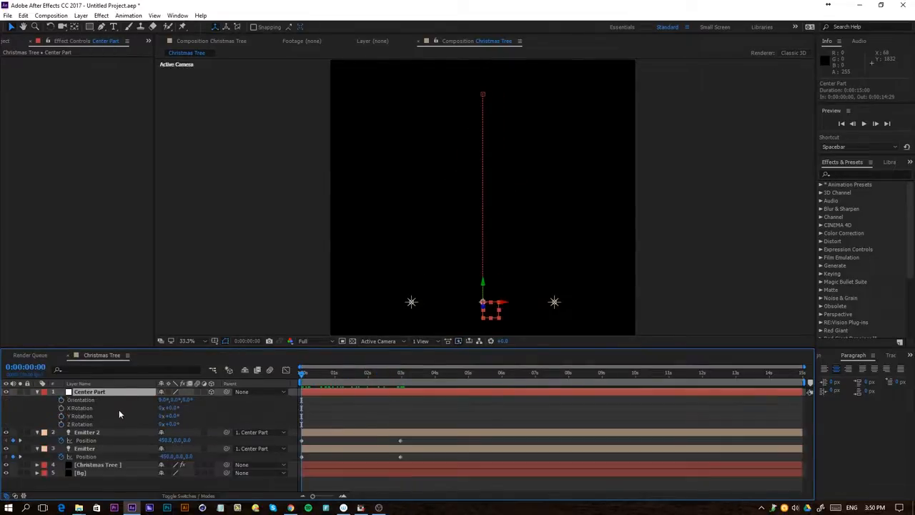
Step: Try rotating the Center Part null and its emitters around the X and Y axes, and undo the changes
{"action": "left_click_drag", "start_coordinate": [175, 411], "coordinate": [261, 412]}
{"action": "key", "text": "ctrl+z"}
{"action": "key", "text": "ctrl+z"}
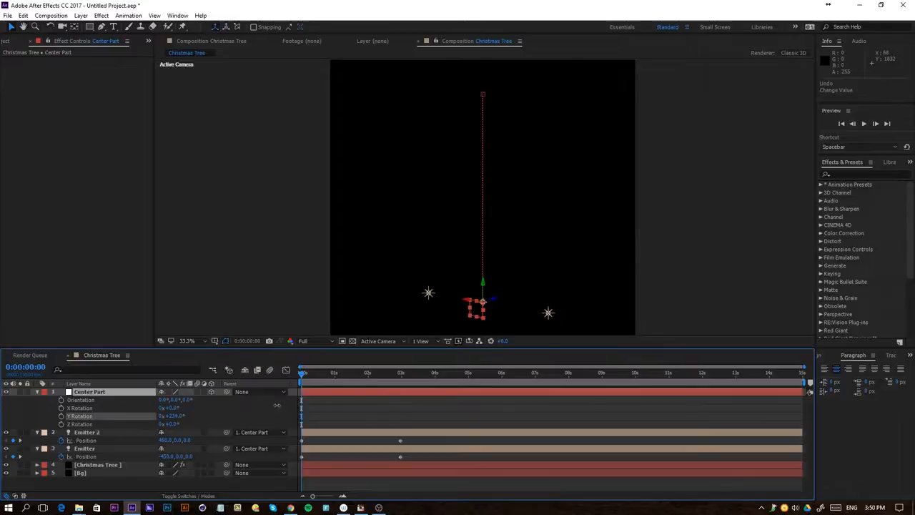
{"action": "key", "text": "ctrl+z"}
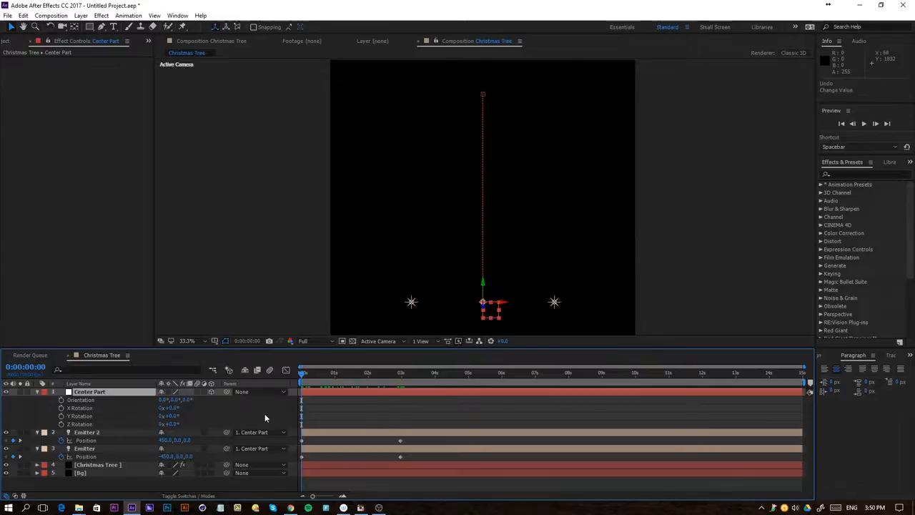
Step: Keyframe the Center Part null's Y Rotation from the first frame to 3 revolutions at 0:00:02:29, and preview the spin
{"action": "left_click", "coordinate": [62, 416]}
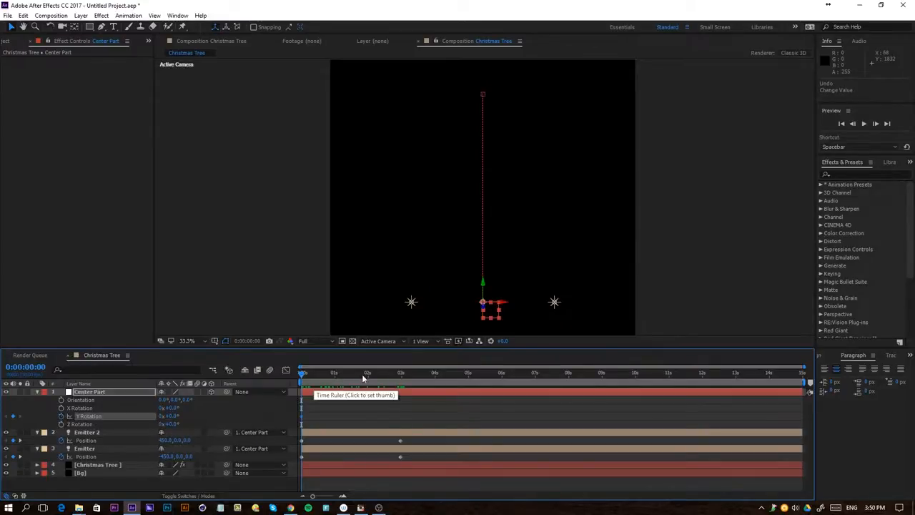
{"action": "left_click_drag", "start_coordinate": [363, 377], "coordinate": [400, 374]}
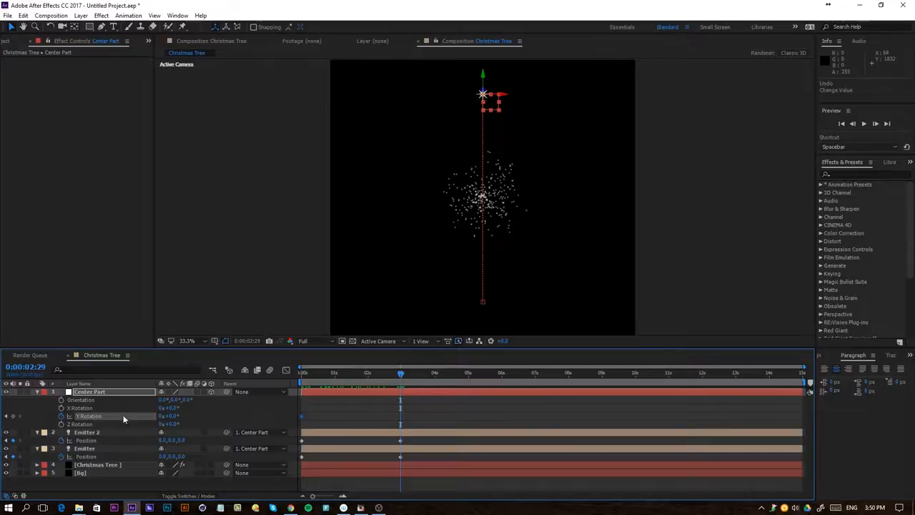
{"action": "left_click", "coordinate": [162, 416]}
{"action": "type", "text": "3"}
{"action": "left_click", "coordinate": [331, 416]}
{"action": "key", "text": "space"}
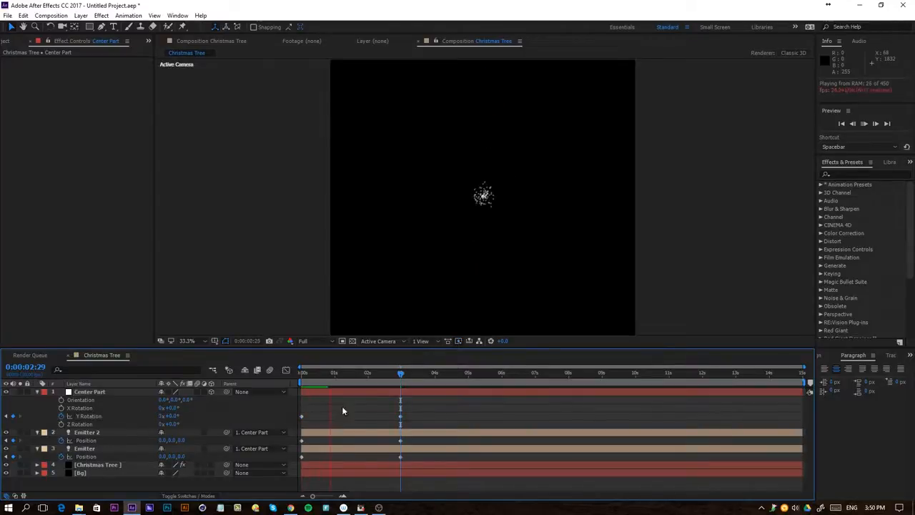
{"action": "left_click_drag", "start_coordinate": [322, 373], "coordinate": [333, 406]}
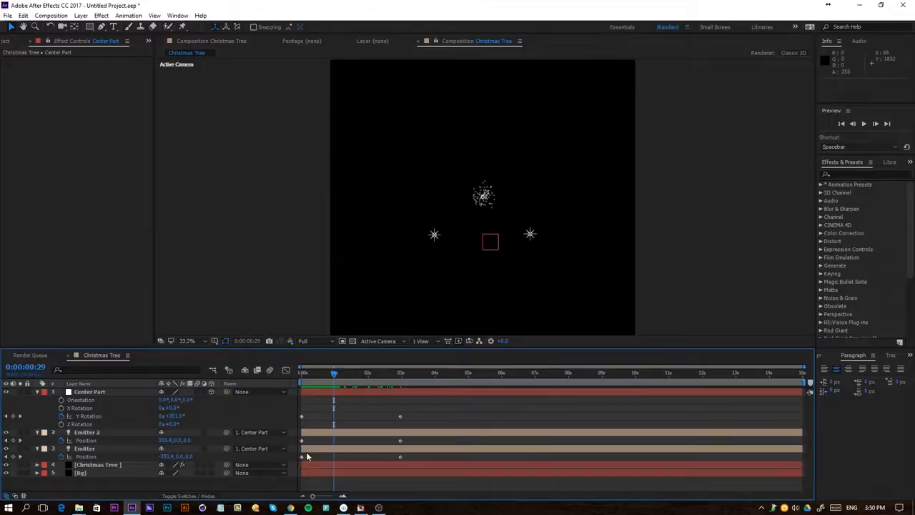
Step: Add a camera to the Christmas Tree composition and scrub the animation through it
{"action": "right_click", "coordinate": [253, 480]}
{"action": "mouse_move", "coordinate": [264, 388]}
{"action": "left_click", "coordinate": [178, 438]}
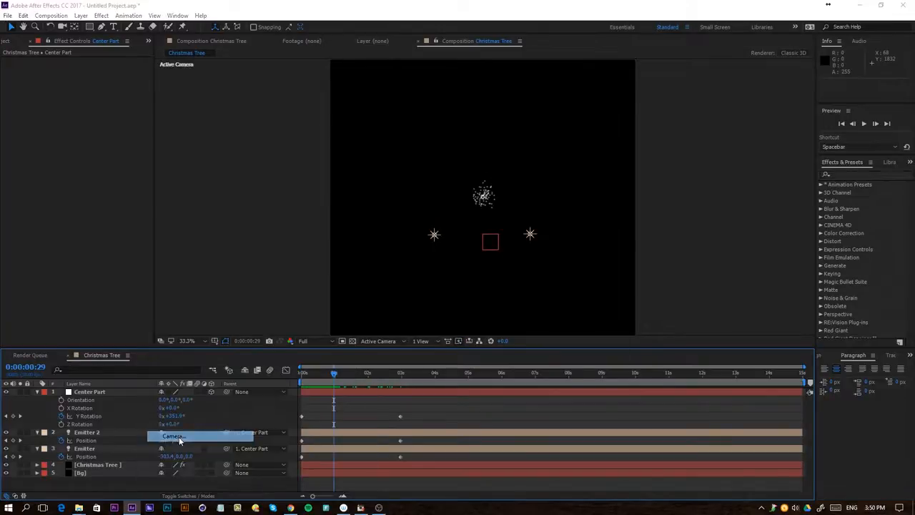
{"action": "left_click", "coordinate": [557, 351]}
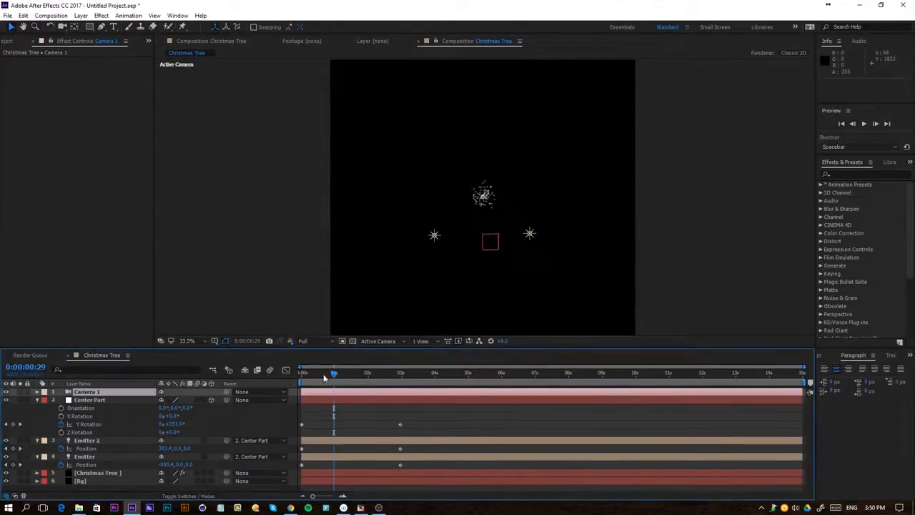
{"action": "left_click_drag", "start_coordinate": [324, 378], "coordinate": [350, 392]}
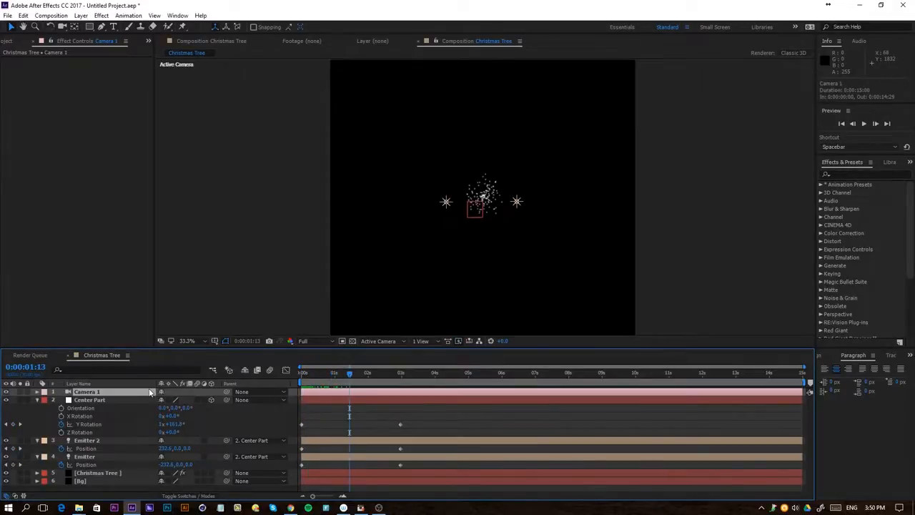
Step: Try different Position values on the camera to view the spinning emitters from another angle, preview the motion, and delete the camera
{"action": "key", "text": "p"}
{"action": "left_click_drag", "start_coordinate": [175, 401], "coordinate": [4, 404]}
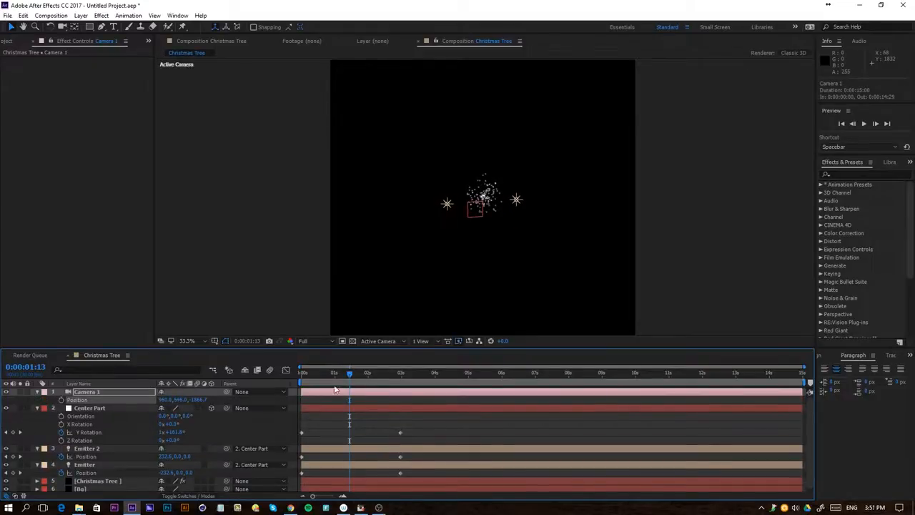
{"action": "left_click_drag", "start_coordinate": [349, 373], "coordinate": [291, 384]}
{"action": "key", "text": "space"}
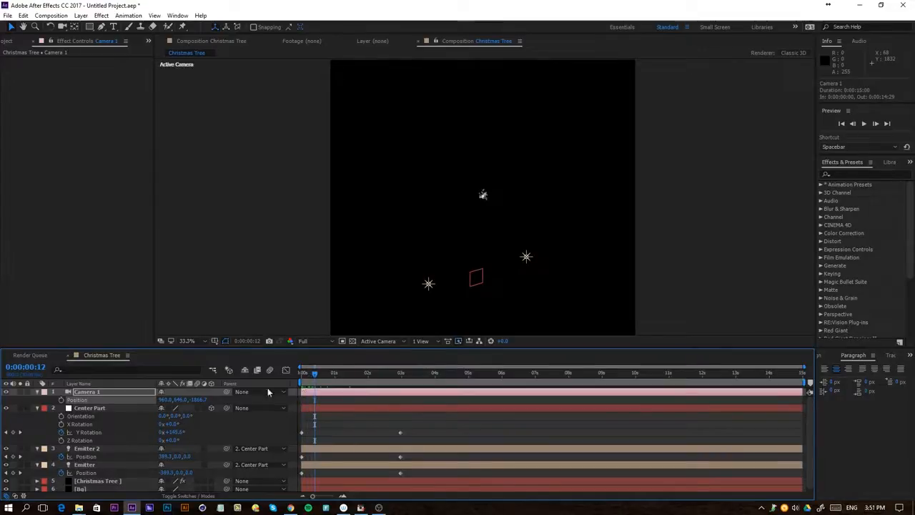
{"action": "left_click_drag", "start_coordinate": [181, 401], "coordinate": [380, 412]}
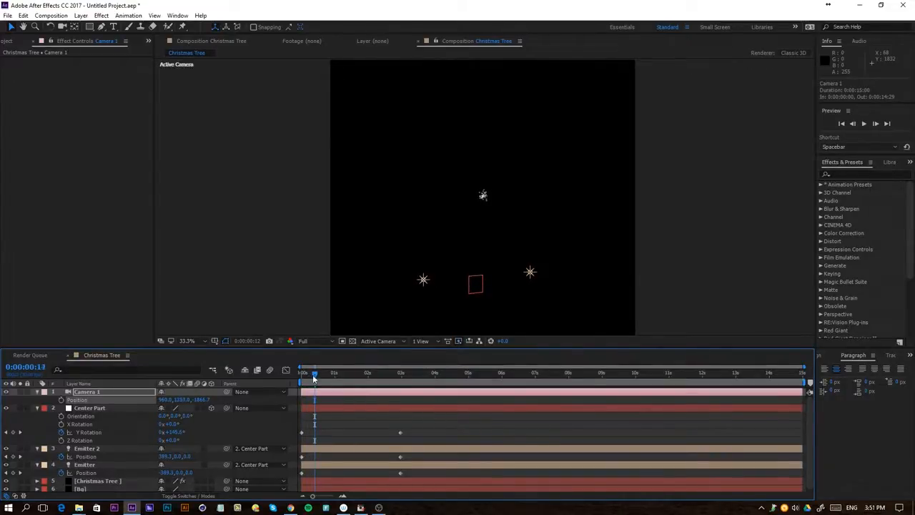
{"action": "key", "text": "space"}
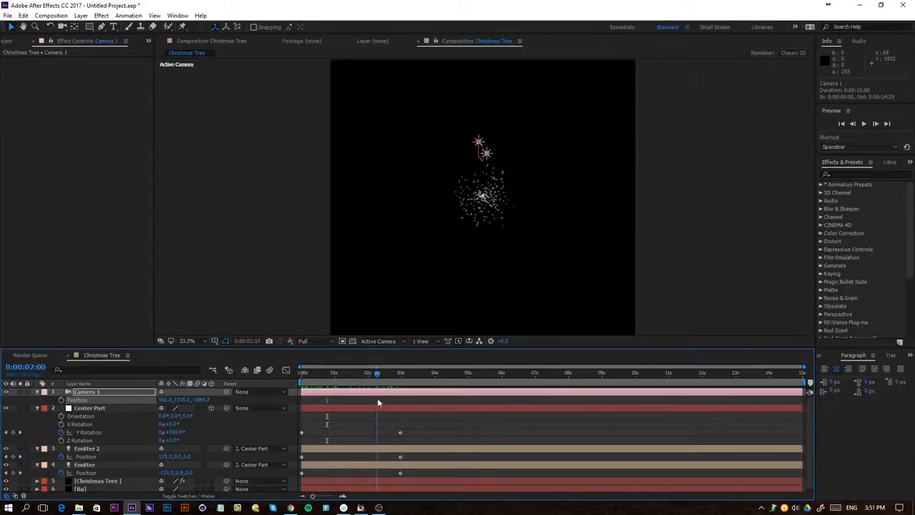
{"action": "key", "text": "space"}
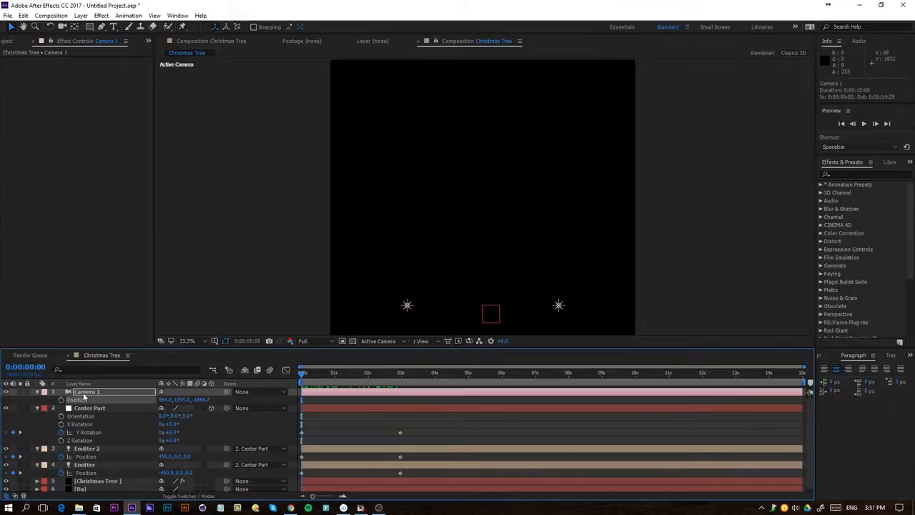
{"action": "left_click", "coordinate": [85, 400]}
{"action": "key", "text": "Delete"}
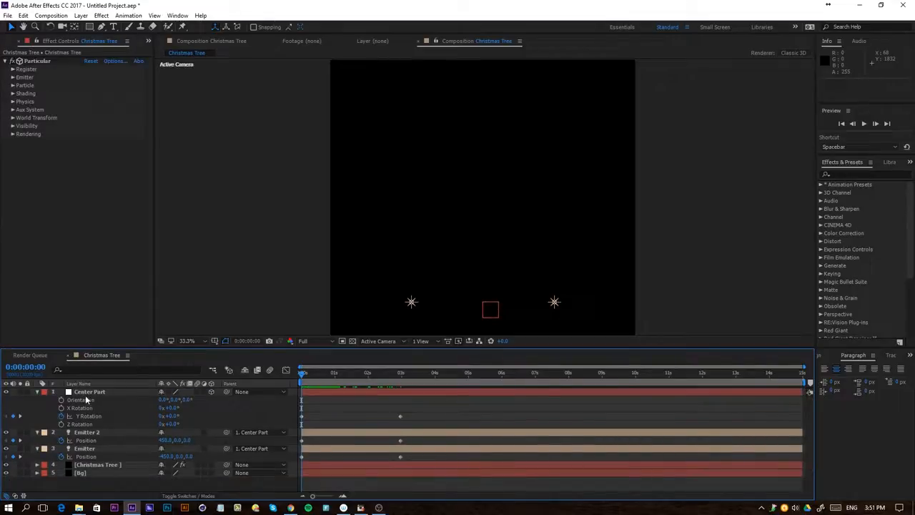
Step: Collapse the revealed properties of the Center Part null and both emitter lights
{"action": "left_click", "coordinate": [86, 400]}
{"action": "left_click", "coordinate": [37, 392]}
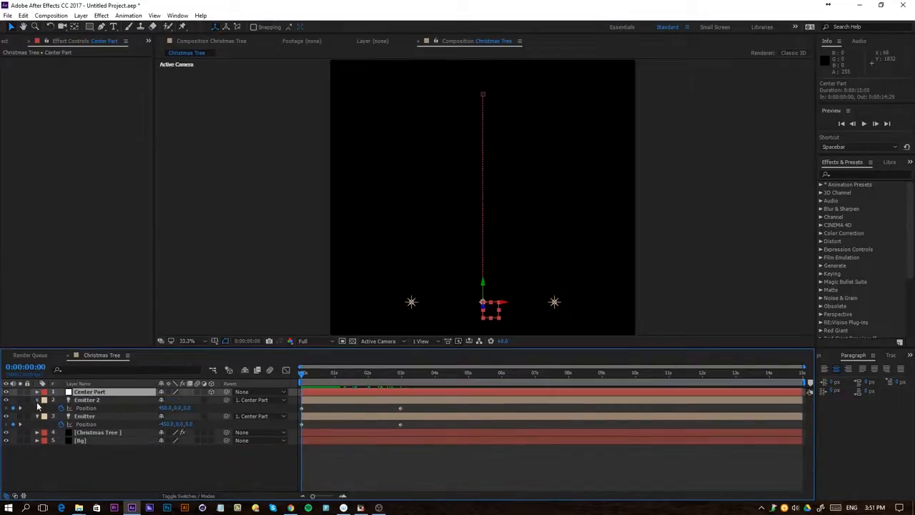
{"action": "left_click", "coordinate": [37, 399]}
{"action": "left_click", "coordinate": [37, 407]}
{"action": "right_click", "coordinate": [85, 461]}
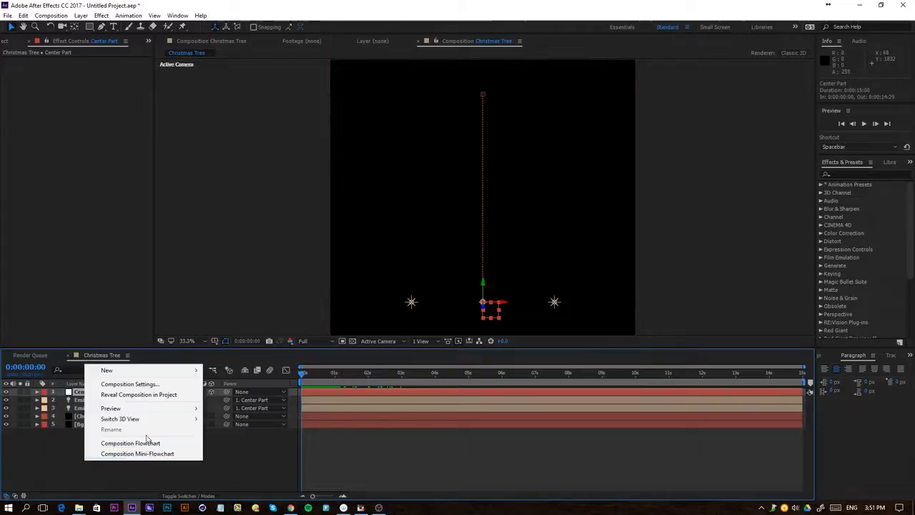
Step: Set Particular's Emitter Type on the Christmas Tree layer to Light(s) and scrub to 0:00:02:09 to check the particles
{"action": "left_click", "coordinate": [79, 416]}
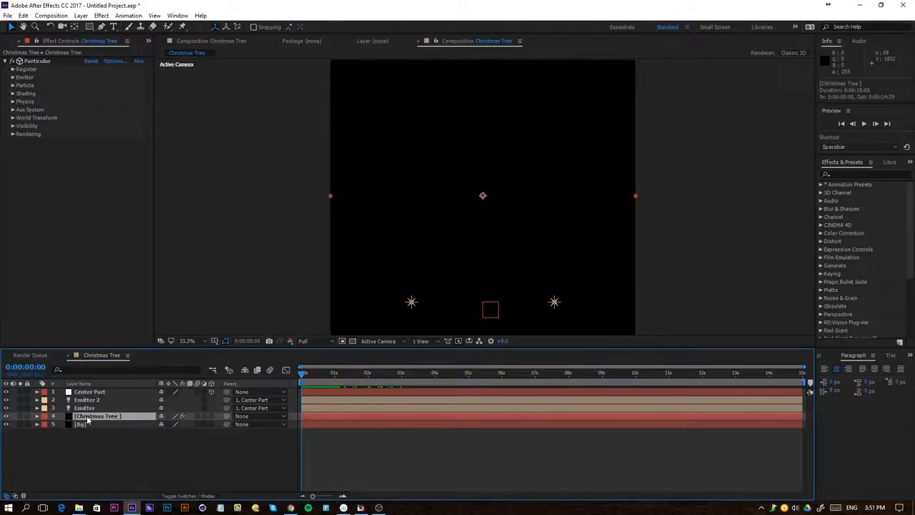
{"action": "left_click", "coordinate": [13, 78]}
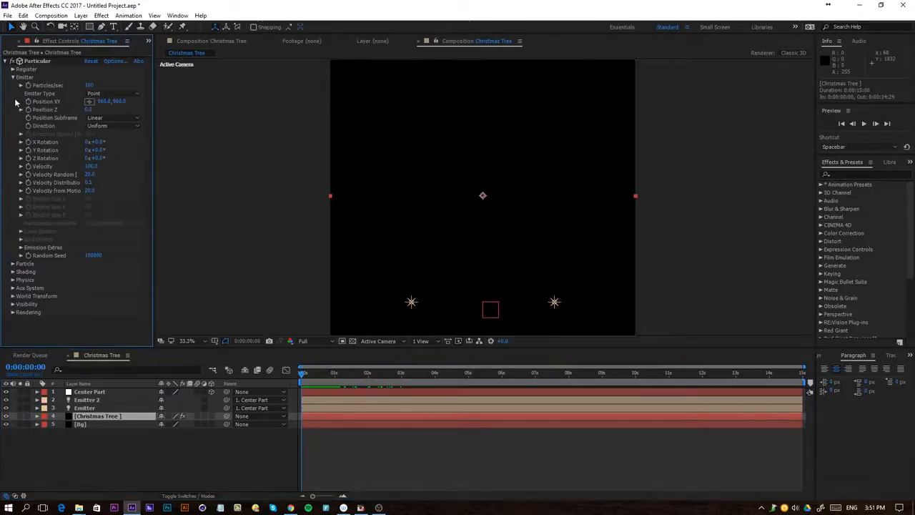
{"action": "left_click", "coordinate": [111, 93]}
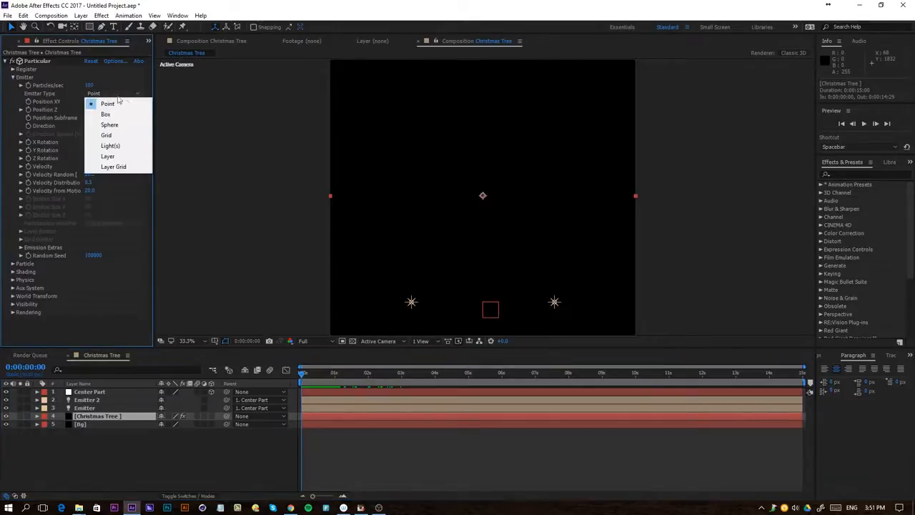
{"action": "left_click", "coordinate": [122, 145]}
{"action": "left_click_drag", "start_coordinate": [303, 374], "coordinate": [378, 378]}
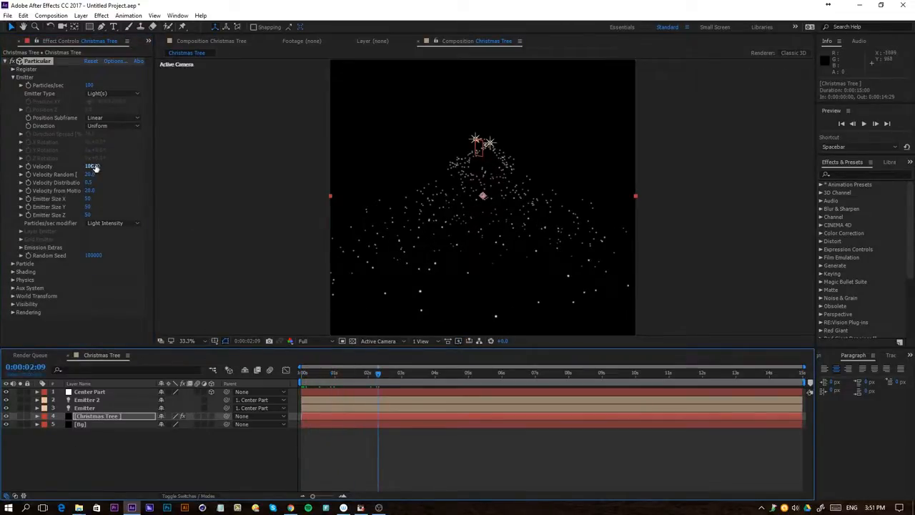
Step: Set the emitter's Velocity Random, Velocity Distribution and Velocity from Motion to 0, and preview the particle spirals
{"action": "left_click_drag", "start_coordinate": [91, 174], "coordinate": [72, 175]}
{"action": "key", "text": "space"}
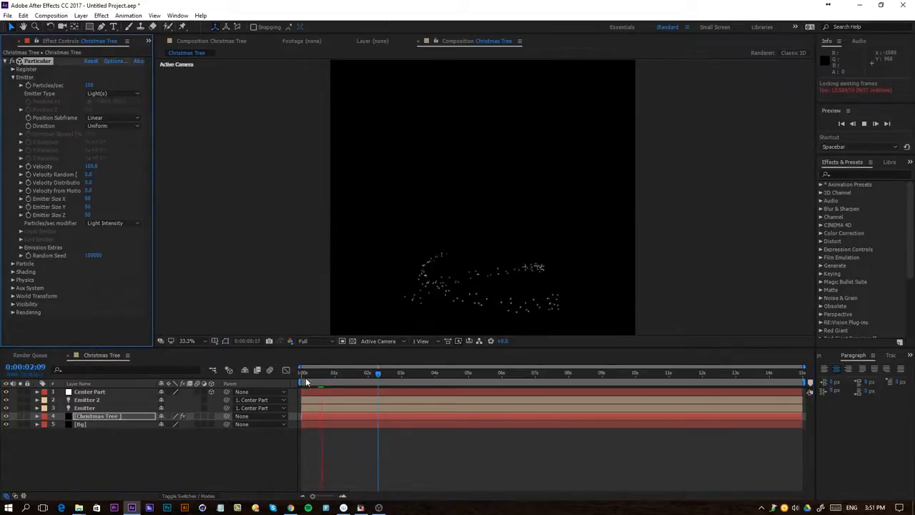
{"action": "left_click_drag", "start_coordinate": [304, 372], "coordinate": [281, 377]}
{"action": "key", "text": "space"}
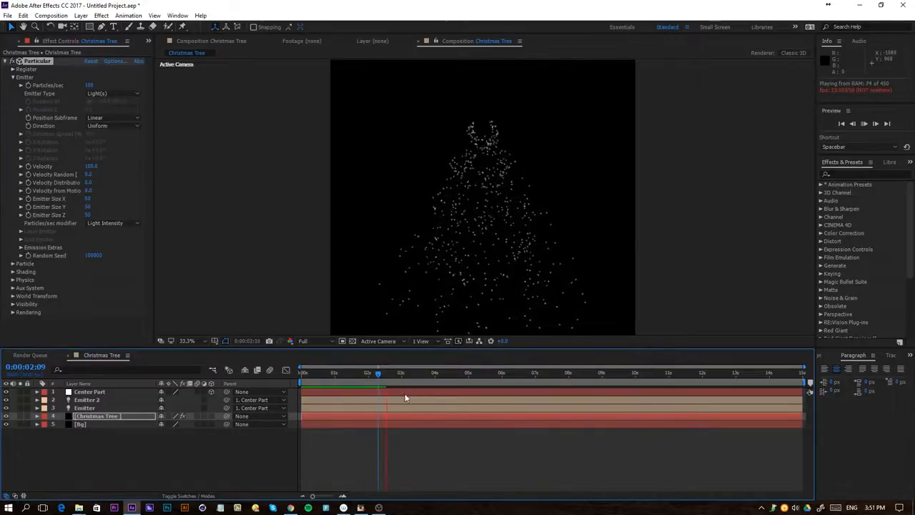
{"action": "left_click", "coordinate": [369, 372]}
Step: Set the particle Size to 3 and Size Random to 100%
{"action": "left_click", "coordinate": [12, 265]}
{"action": "scroll", "coordinate": [12, 268], "scroll_direction": "down", "scroll_amount": 3}
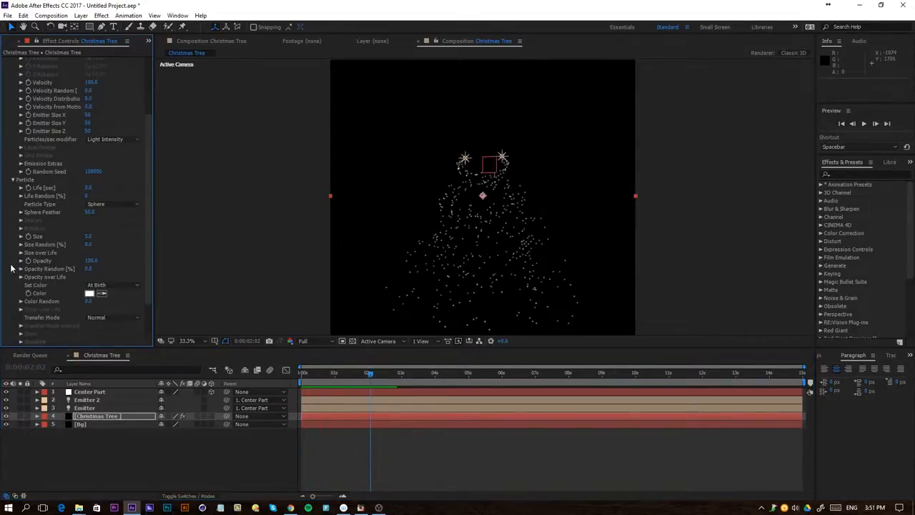
{"action": "left_click", "coordinate": [90, 236]}
{"action": "type", "text": "3"}
{"action": "key", "text": "Return"}
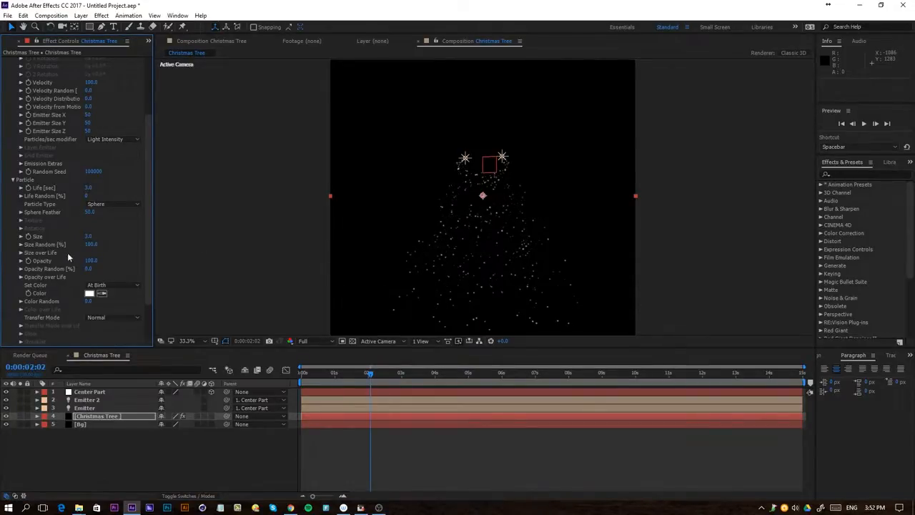
Step: Apply a descending preset curve to the particles' Opacity over Life so they fade out, and preview the result
{"action": "left_click", "coordinate": [22, 278]}
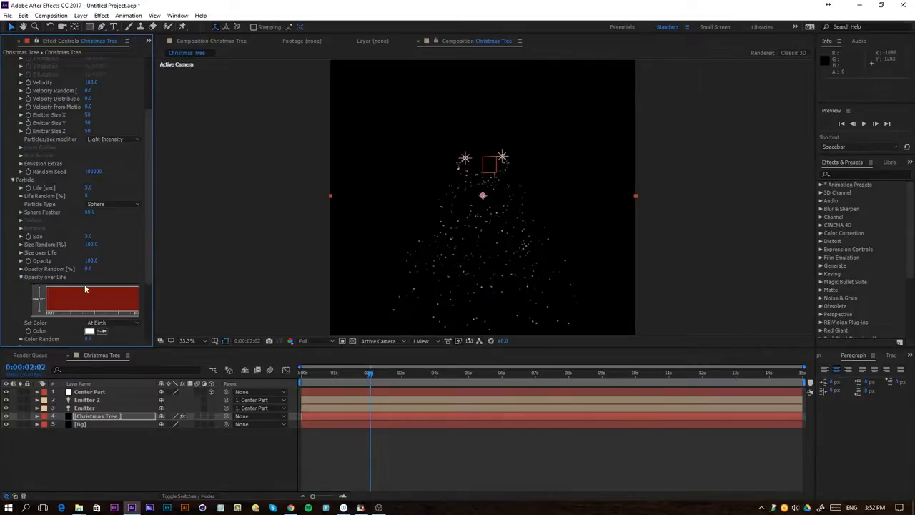
{"action": "left_click_drag", "start_coordinate": [153, 286], "coordinate": [193, 287]}
{"action": "left_click", "coordinate": [154, 295]}
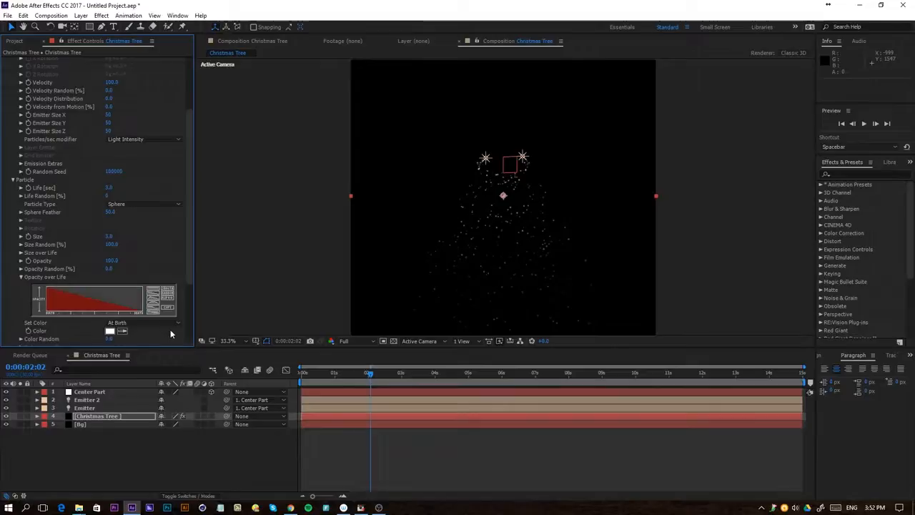
{"action": "left_click", "coordinate": [386, 445]}
{"action": "key", "text": "space"}
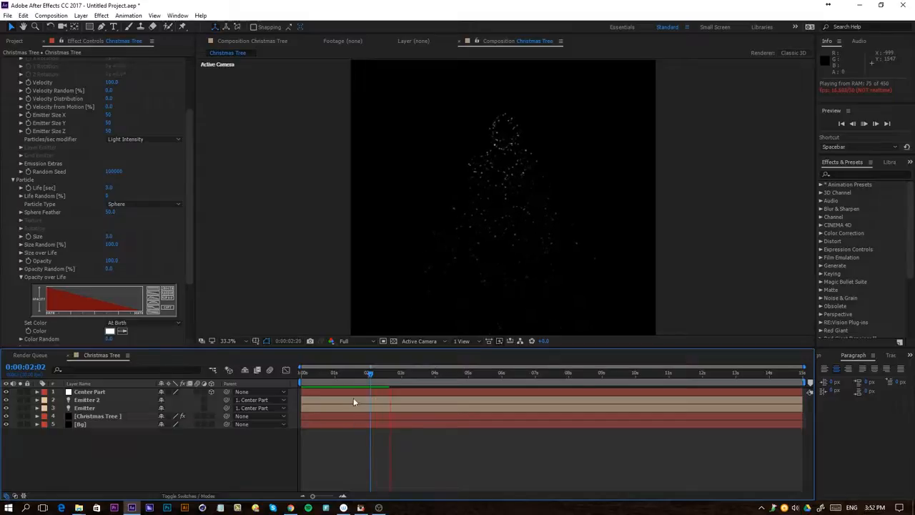
{"action": "key", "text": "space"}
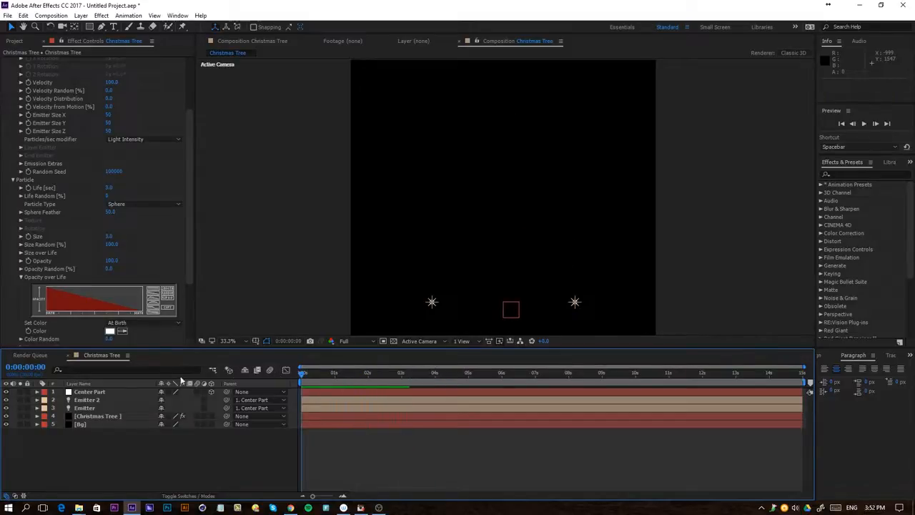
Step: Duplicate the Christmas Tree layer and set the duplicate's Emitter Size X, Y and Z to 0
{"action": "left_click", "coordinate": [74, 416]}
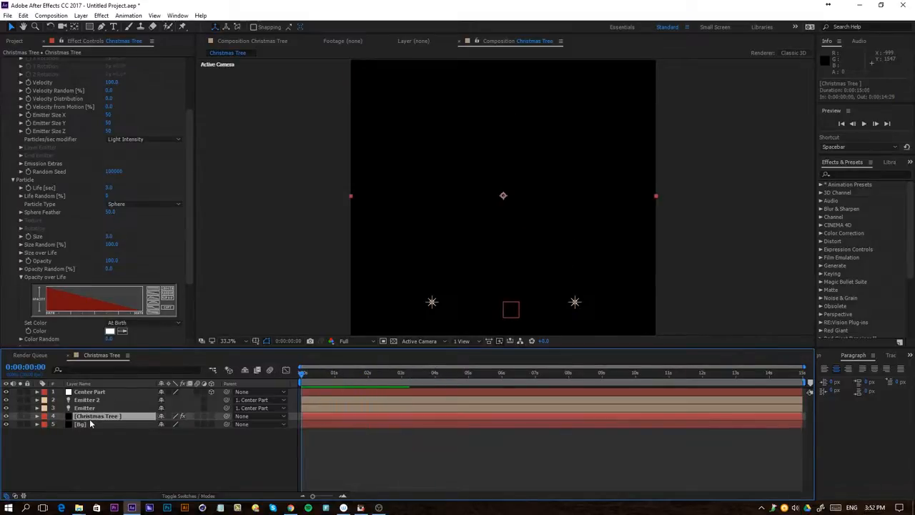
{"action": "key", "text": "ctrl+d"}
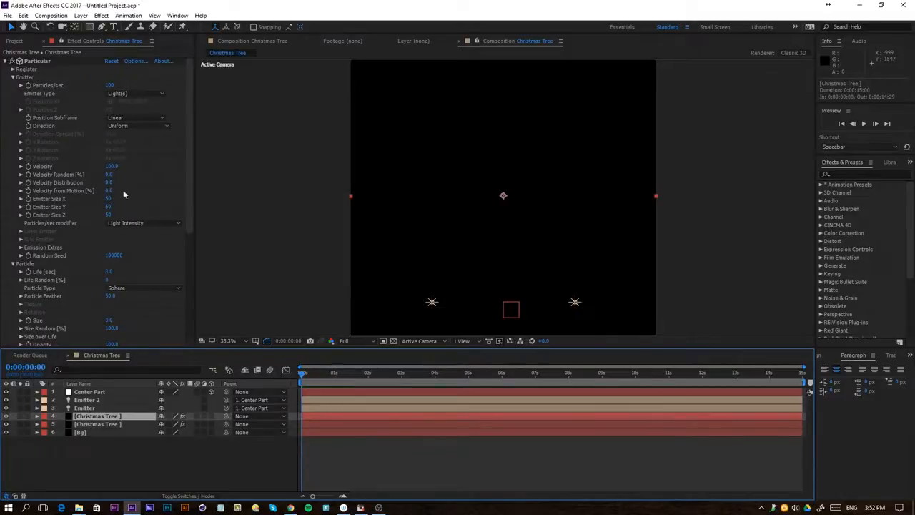
{"action": "left_click", "coordinate": [110, 201]}
{"action": "type", "text": "0"}
{"action": "key", "text": "Return"}
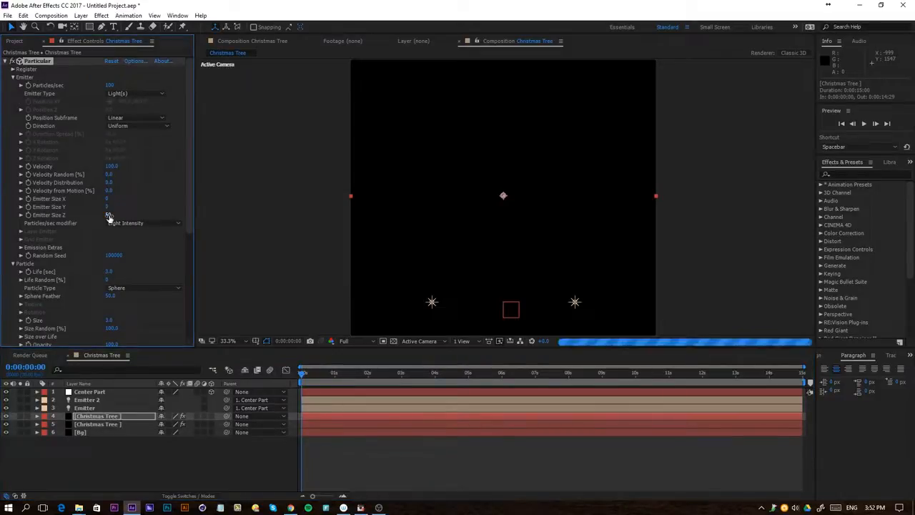
{"action": "type", "text": "0"}
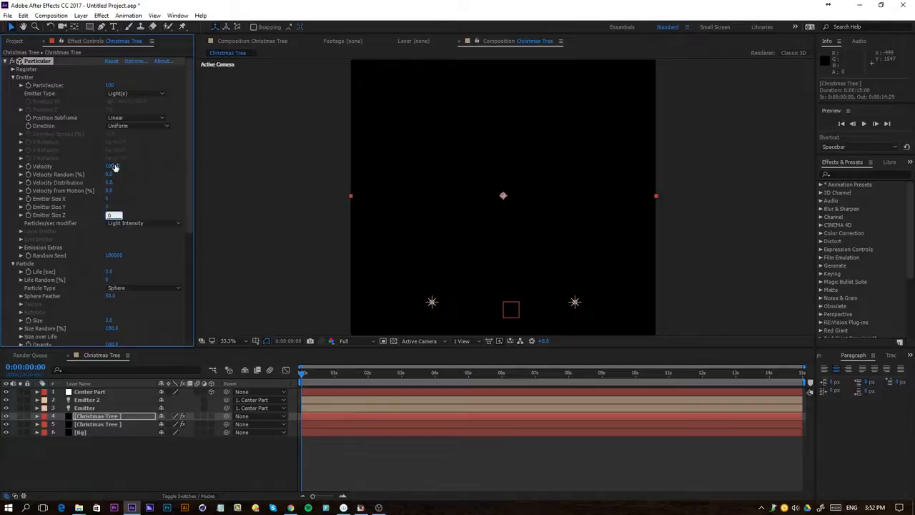
Step: Set the duplicate layer's emitter Velocity to 0 and preview the composition from the first frame
{"action": "left_click", "coordinate": [113, 166]}
{"action": "double_click", "coordinate": [116, 169]}
{"action": "left_click", "coordinate": [146, 188]}
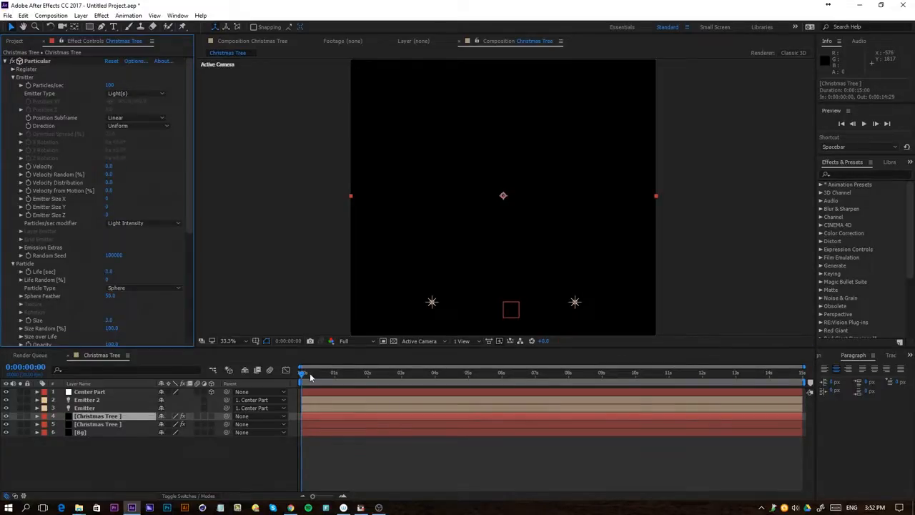
{"action": "left_click_drag", "start_coordinate": [289, 373], "coordinate": [351, 387]}
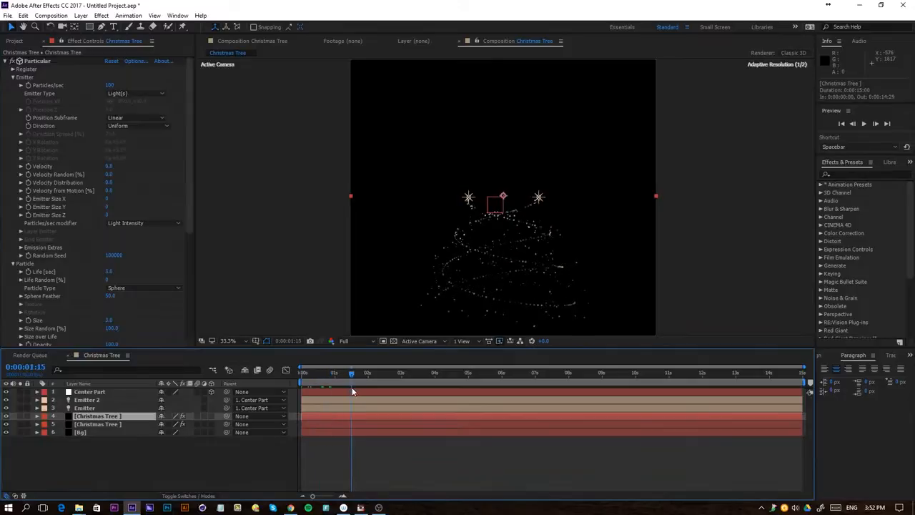
{"action": "key", "text": "Home"}
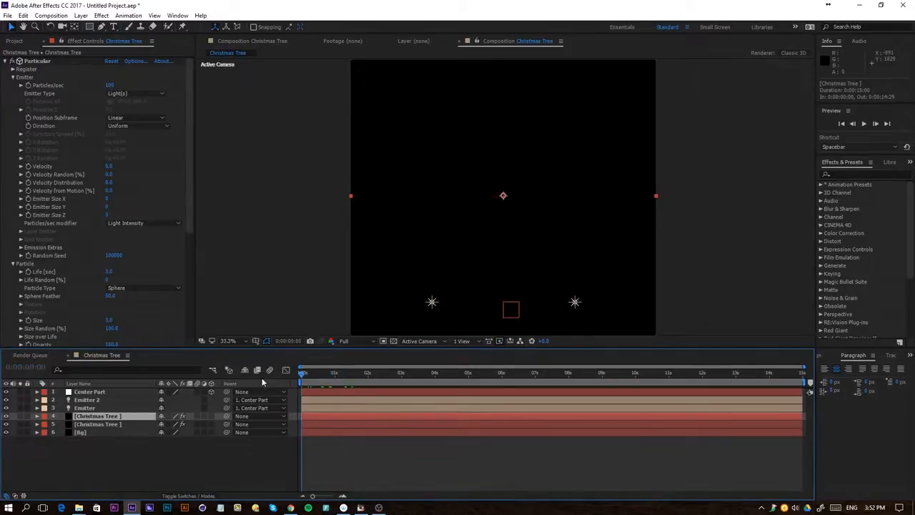
{"action": "key", "text": "space"}
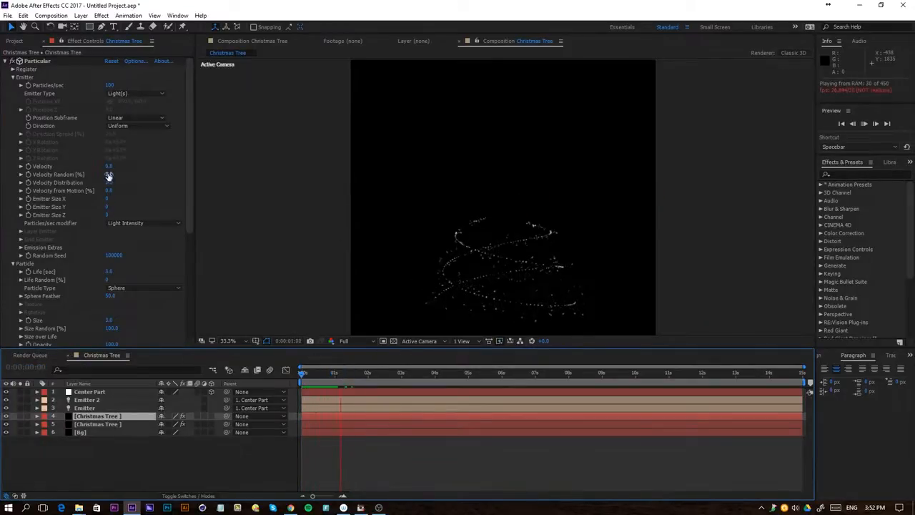
Step: Increase Velocity Random on the original Christmas Tree layer, reselect the duplicate, and preview the animation
{"action": "key", "text": "space"}
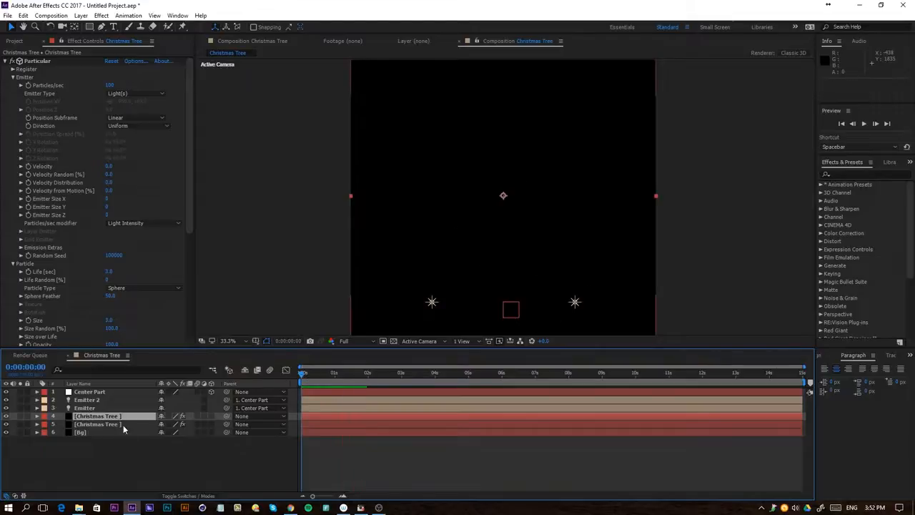
{"action": "left_click", "coordinate": [121, 425]}
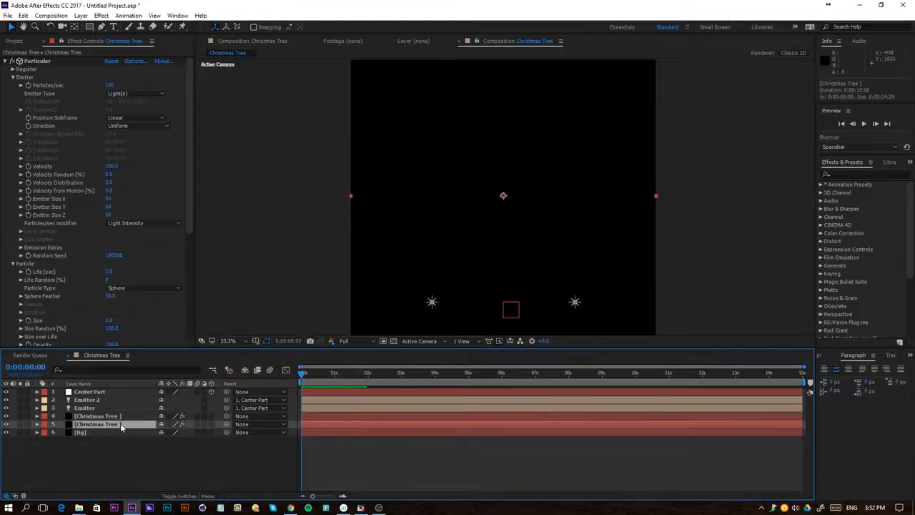
{"action": "left_click", "coordinate": [109, 175]}
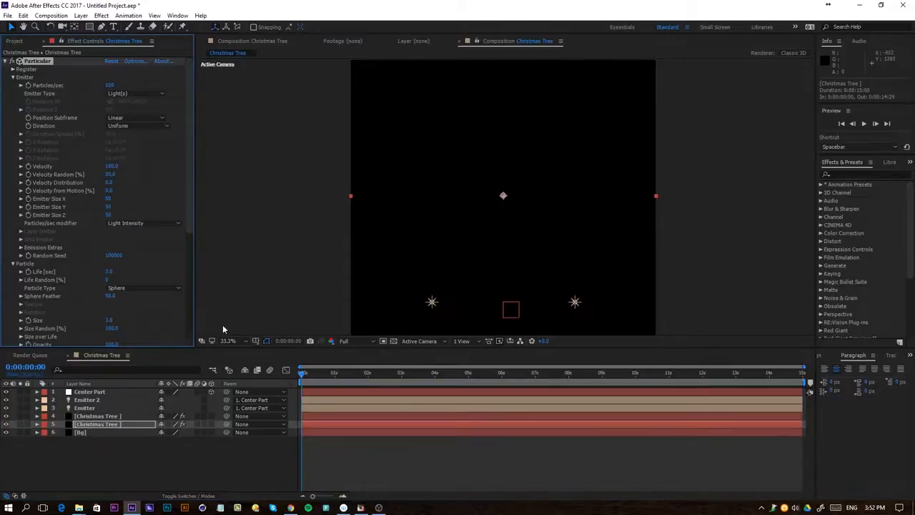
{"action": "left_click", "coordinate": [119, 416]}
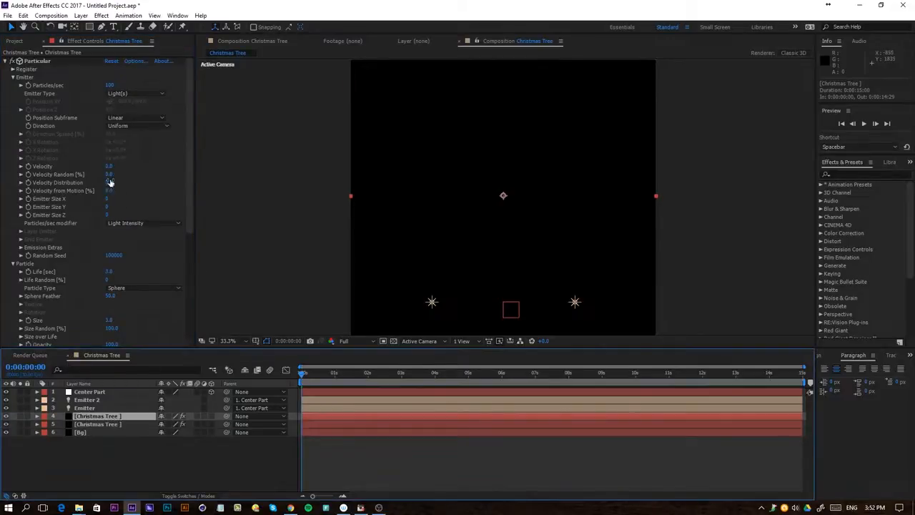
{"action": "key", "text": "space"}
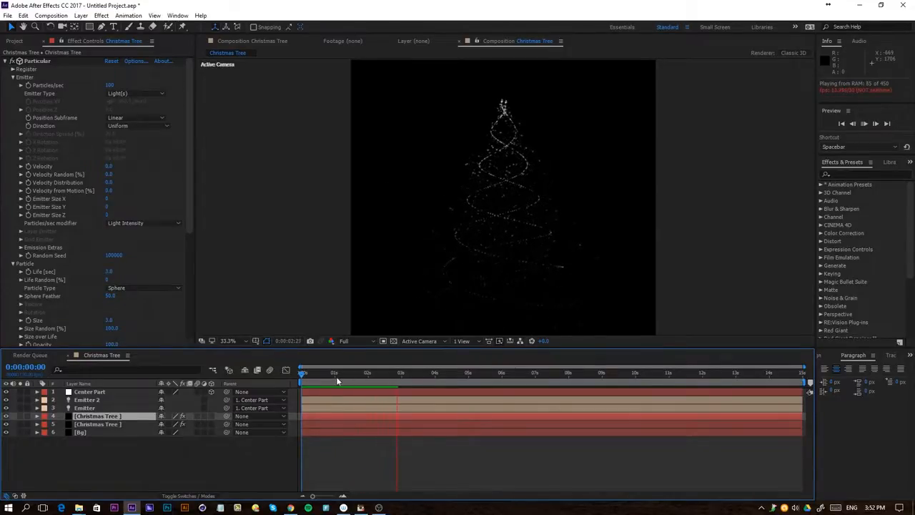
Step: At 0:00:02:13, set the duplicate Christmas Tree layer's Particles/sec to 200 for denser spiral trails
{"action": "left_click_drag", "start_coordinate": [336, 376], "coordinate": [382, 381]}
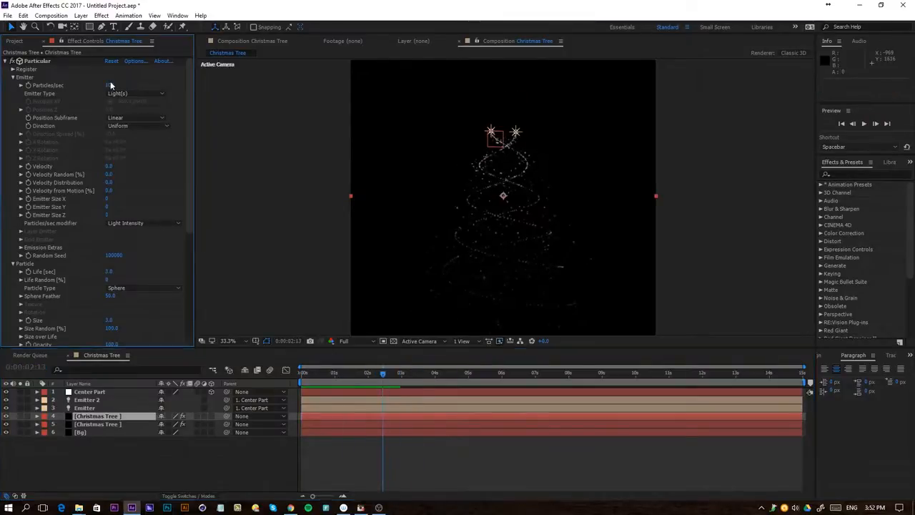
{"action": "left_click_drag", "start_coordinate": [109, 85], "coordinate": [451, 211]}
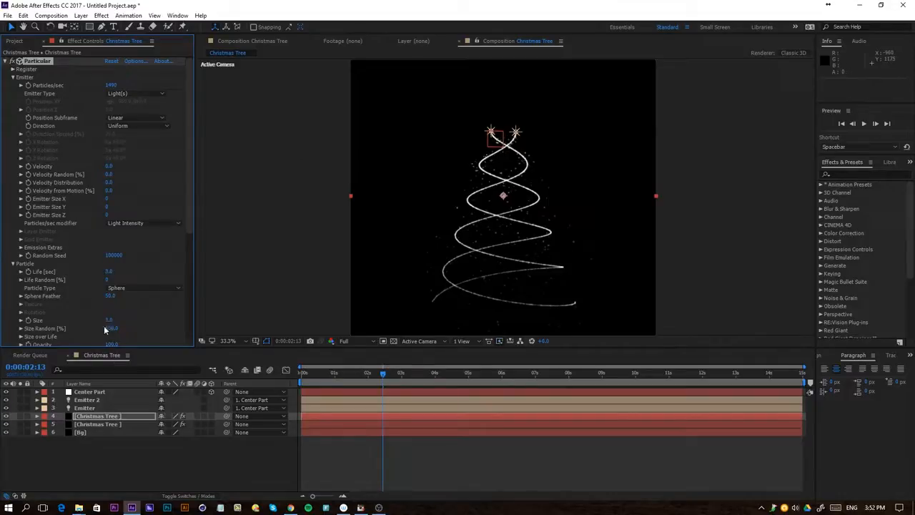
{"action": "left_click", "coordinate": [110, 85]}
{"action": "type", "text": "200"}
{"action": "key", "text": "Return"}
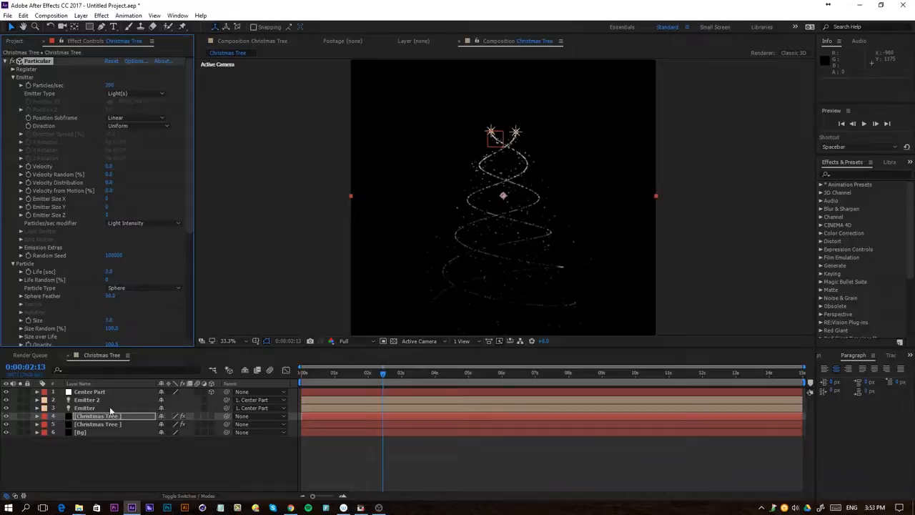
Step: Assign the Blue label colour to the Center Part, Emitter 2 and Emitter layers together
{"action": "left_click", "coordinate": [104, 416]}
{"action": "left_click", "coordinate": [94, 407]}
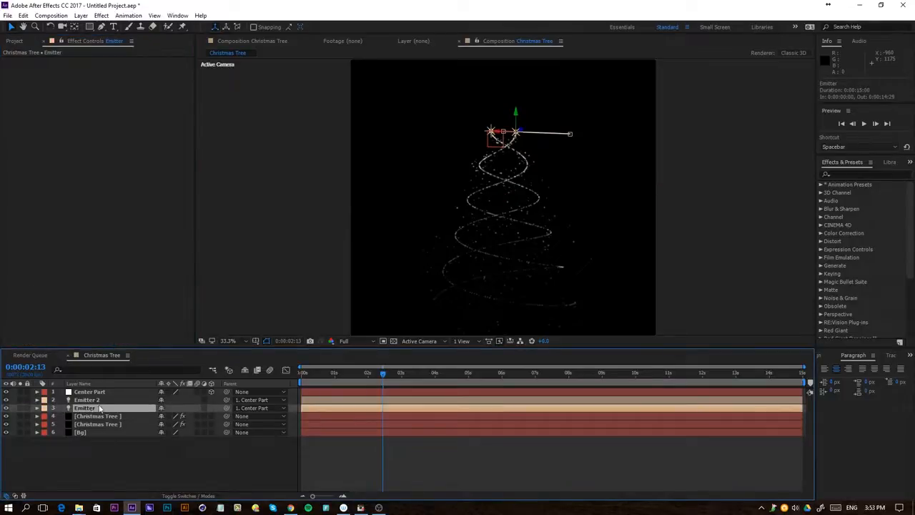
{"action": "left_click", "coordinate": [94, 401], "text": "ctrl"}
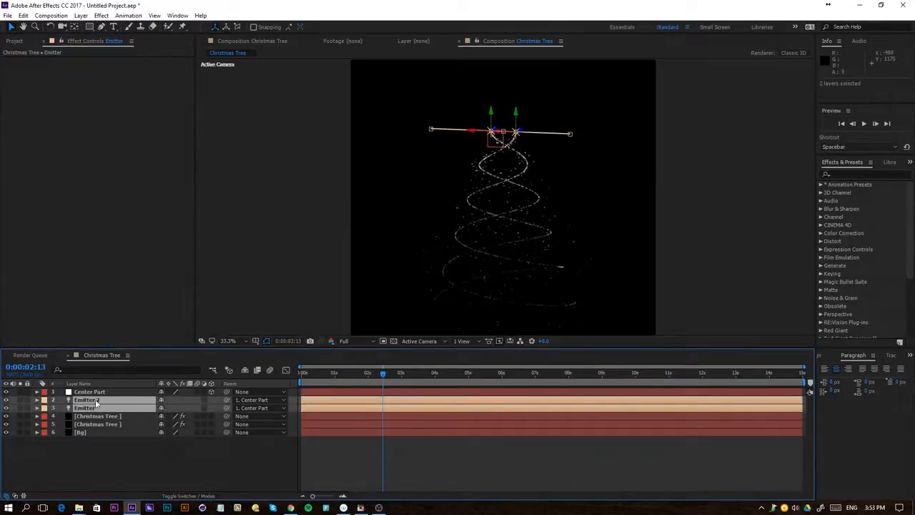
{"action": "left_click", "coordinate": [89, 392], "text": "ctrl"}
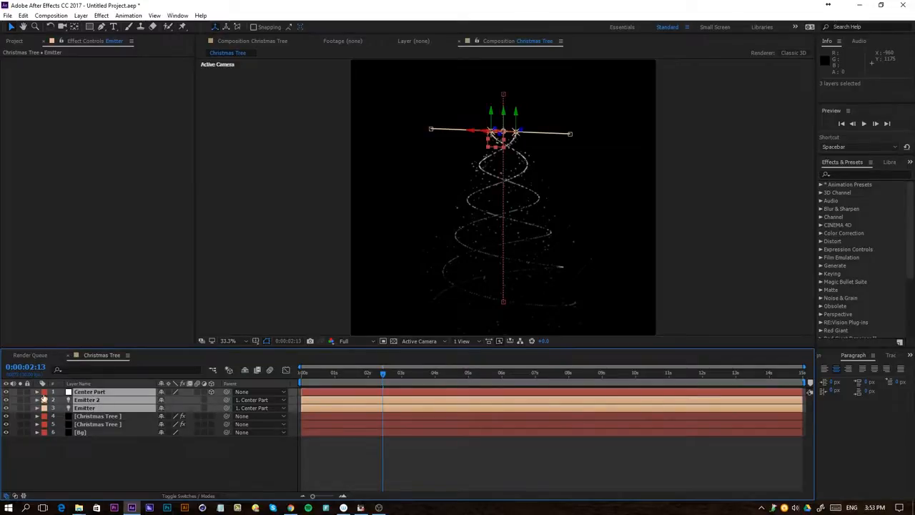
{"action": "left_click", "coordinate": [44, 399]}
{"action": "left_click", "coordinate": [111, 310]}
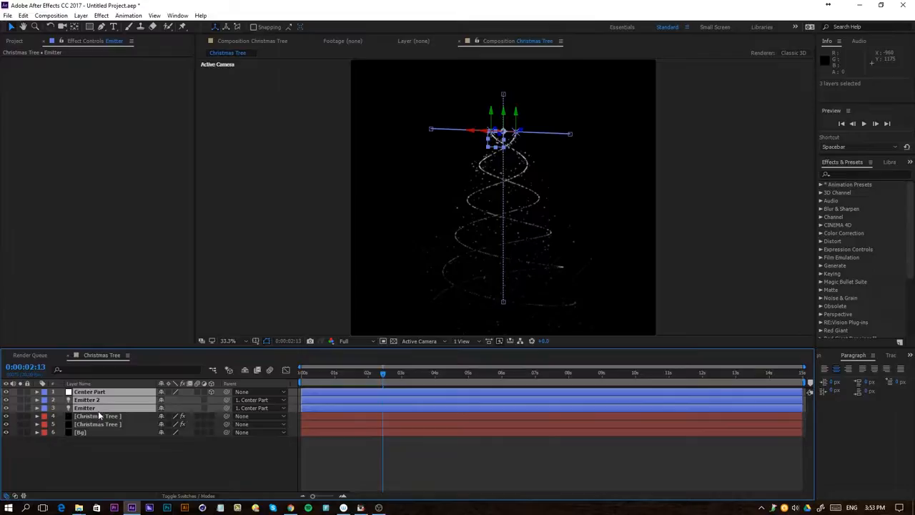
Step: Duplicate the three blue-labelled layers and give the copies the Yellow label colour
{"action": "key", "text": "ctrl+d"}
{"action": "left_click_drag", "start_coordinate": [97, 408], "coordinate": [106, 396]}
{"action": "left_click", "coordinate": [45, 393]}
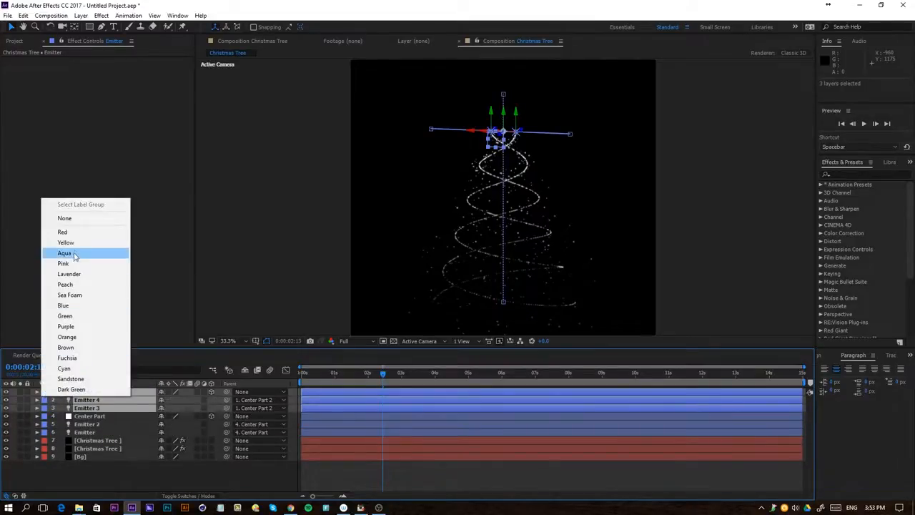
{"action": "left_click", "coordinate": [86, 251]}
{"action": "left_click", "coordinate": [86, 469]}
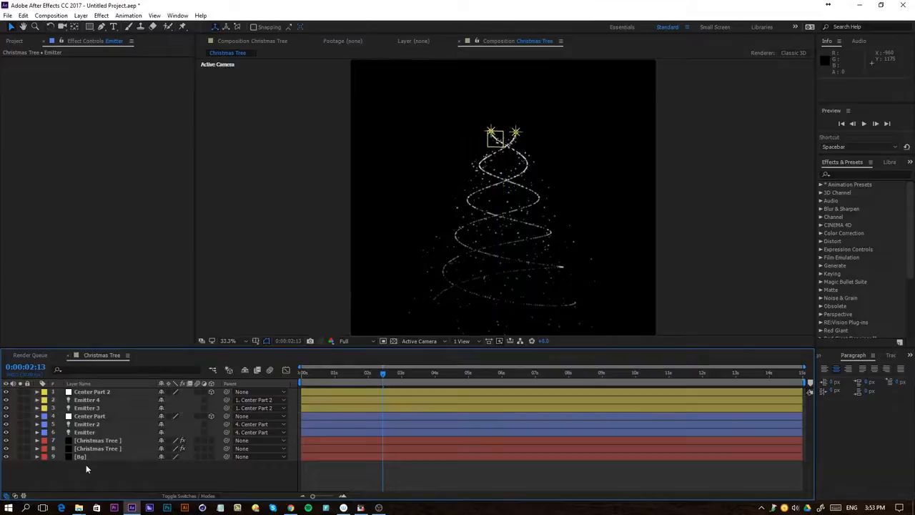
Step: Rename both duplicated emitter lights, Emitter 3 and Emitter 4, to Light
{"action": "left_click", "coordinate": [90, 406]}
{"action": "key", "text": "Return"}
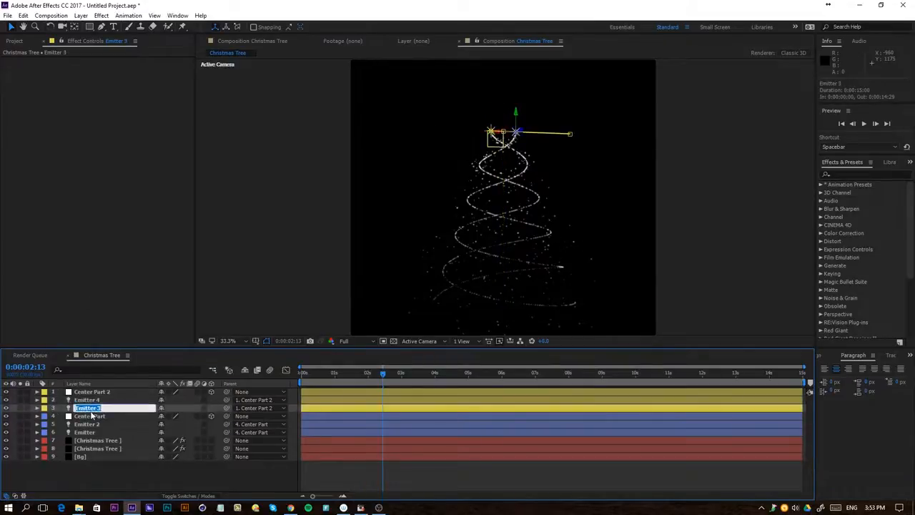
{"action": "type", "text": "Light"}
{"action": "key", "text": "Return"}
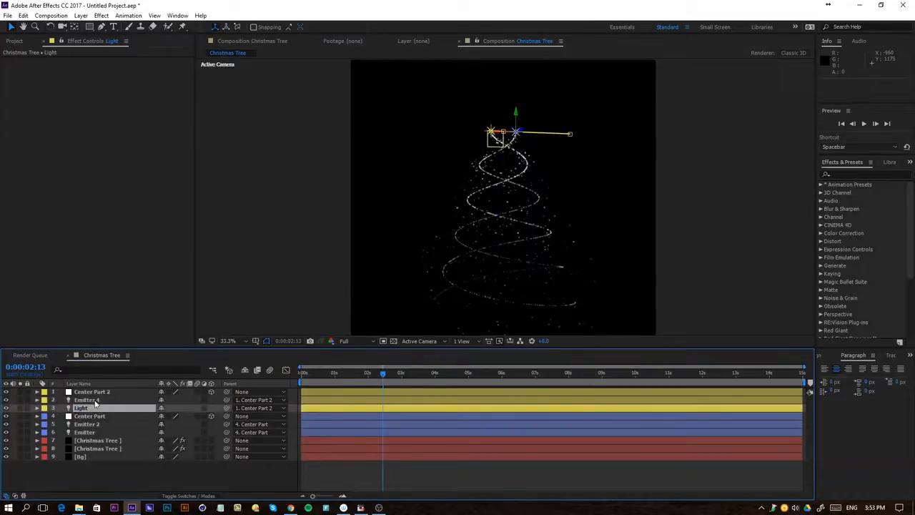
{"action": "left_click", "coordinate": [93, 401]}
{"action": "key", "text": "Return"}
{"action": "type", "text": "Light"}
{"action": "key", "text": "Return"}
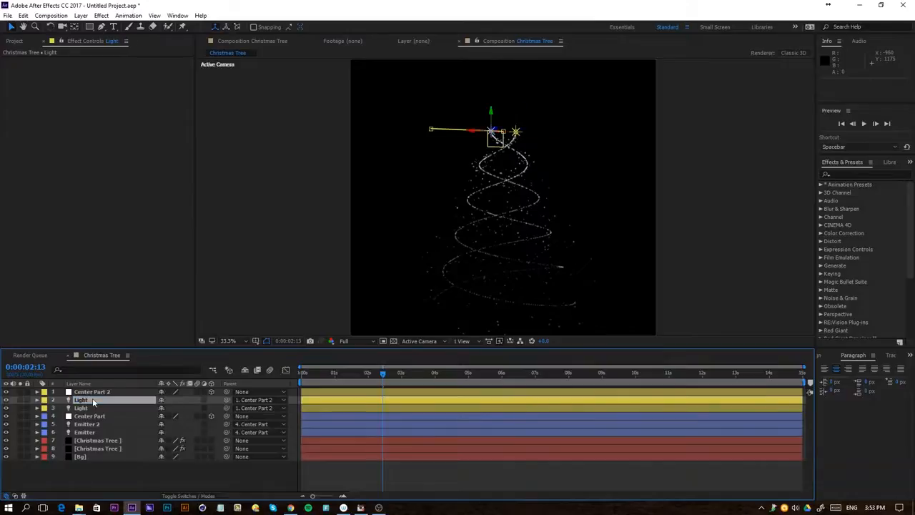
{"action": "left_click", "coordinate": [99, 393]}
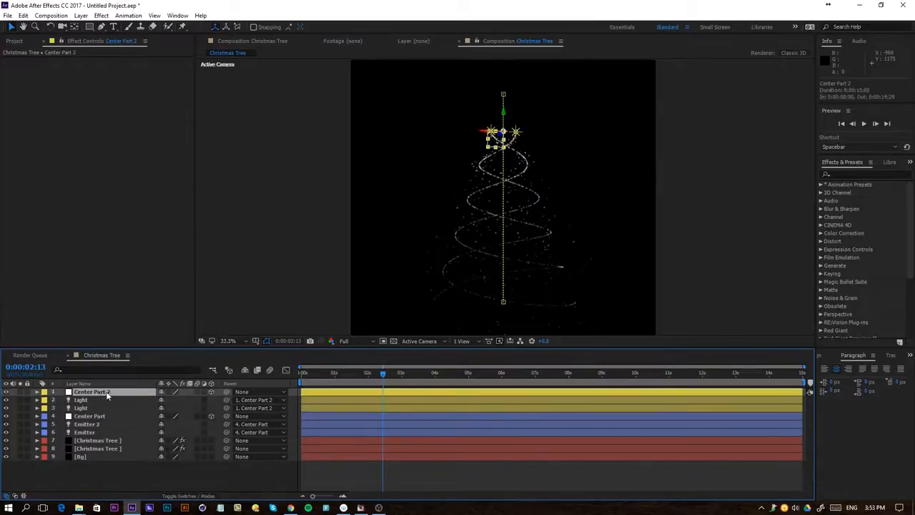
Step: Duplicate the upper Christmas Tree layer, label the copy Yellow, and place it directly below the two Light layers
{"action": "left_click", "coordinate": [80, 440]}
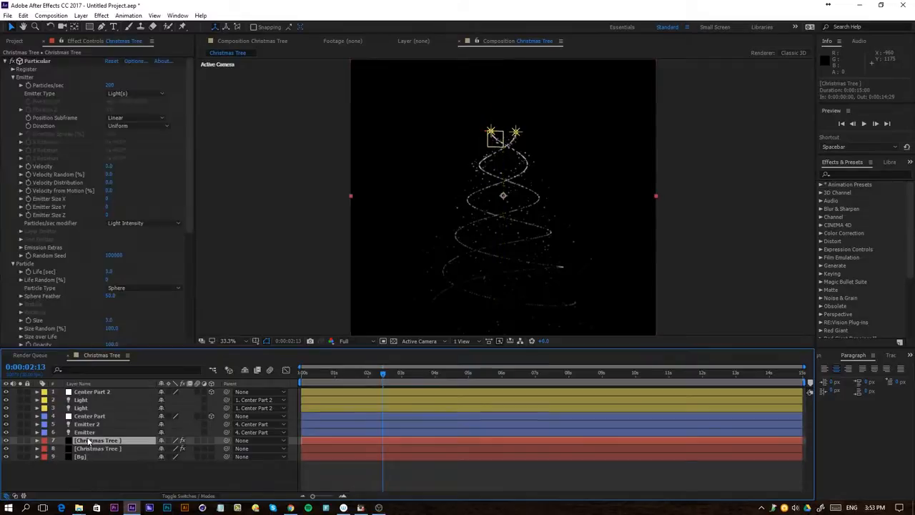
{"action": "key", "text": "ctrl+d"}
{"action": "left_click", "coordinate": [45, 442]}
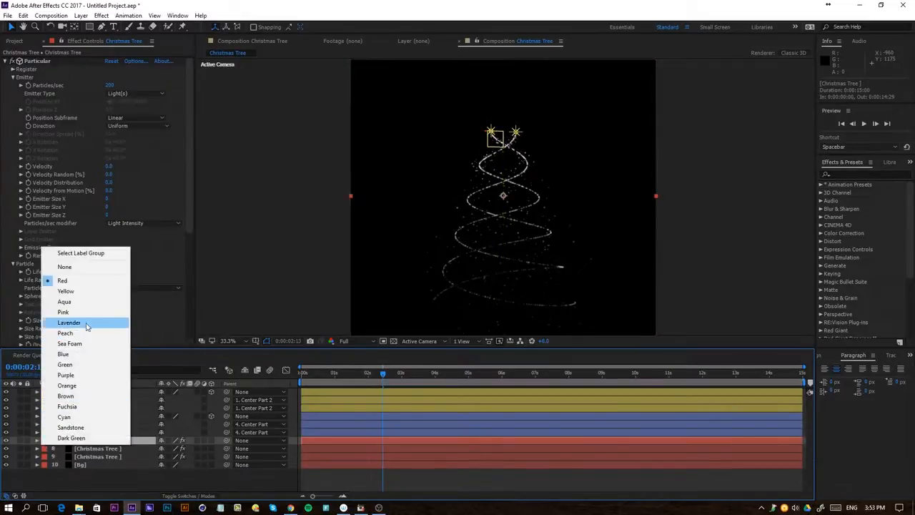
{"action": "left_click", "coordinate": [92, 293]}
{"action": "left_click_drag", "start_coordinate": [100, 440], "coordinate": [64, 413]}
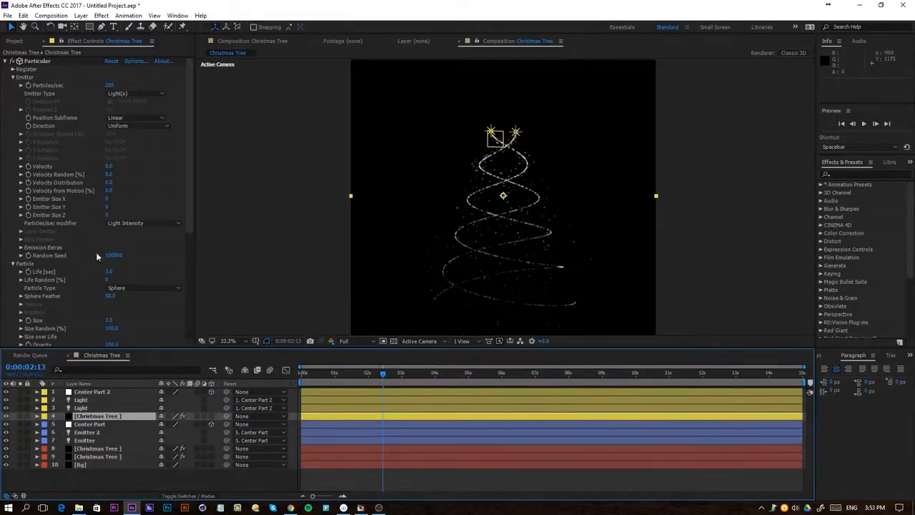
Step: In the yellow Christmas Tree layer's Particular options, set the light emitter name prefix to Light
{"action": "left_click", "coordinate": [136, 61]}
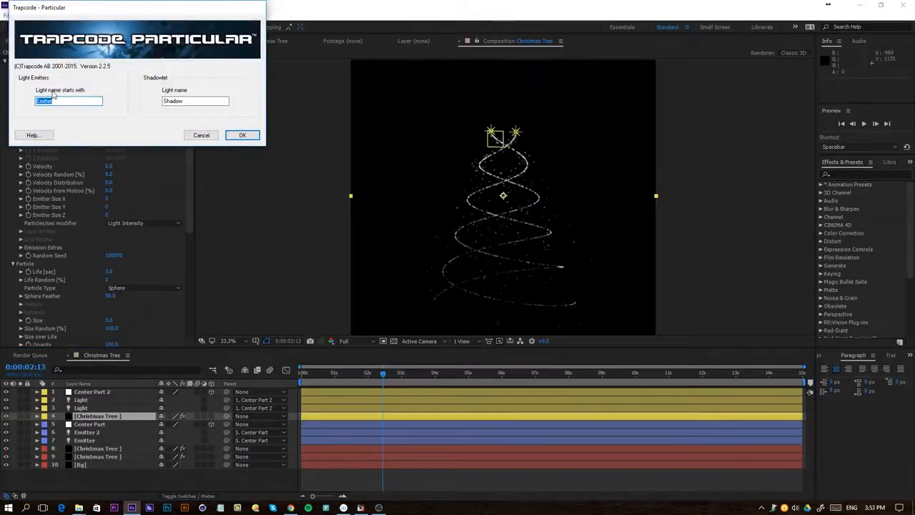
{"action": "left_click", "coordinate": [74, 104]}
{"action": "double_click", "coordinate": [74, 105]}
{"action": "type", "text": "Light"}
{"action": "left_click", "coordinate": [242, 135]}
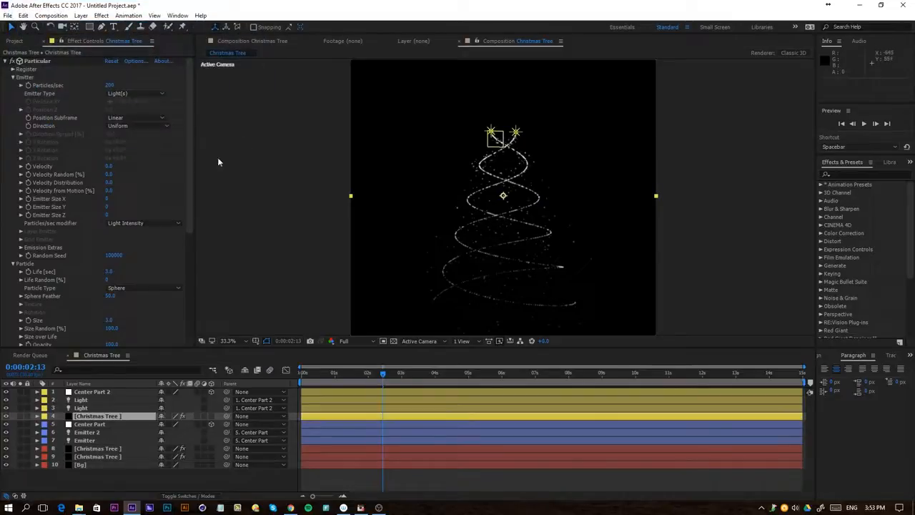
Step: Shift Center Part 2 and both Light layers one frame later on the timeline and reveal their keyframes
{"action": "left_click", "coordinate": [81, 400]}
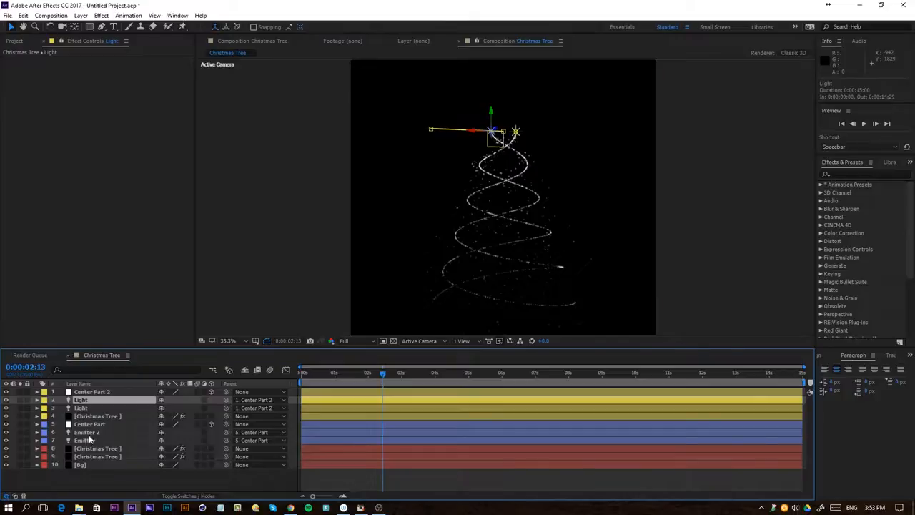
{"action": "left_click", "coordinate": [107, 392]}
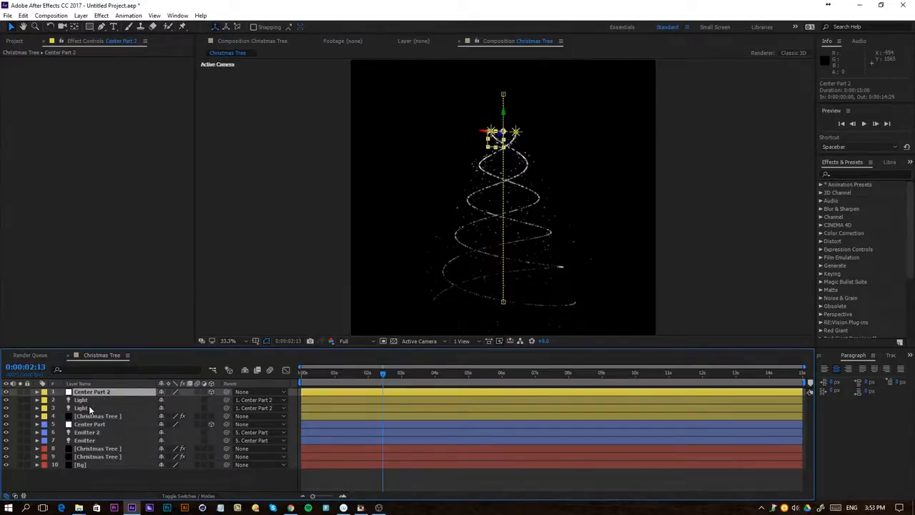
{"action": "left_click", "coordinate": [89, 407], "text": "shift"}
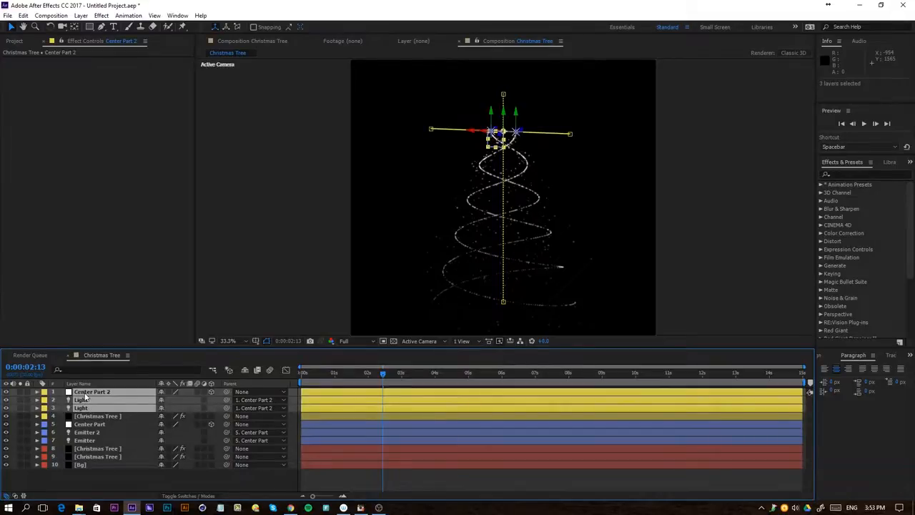
{"action": "key", "text": "u"}
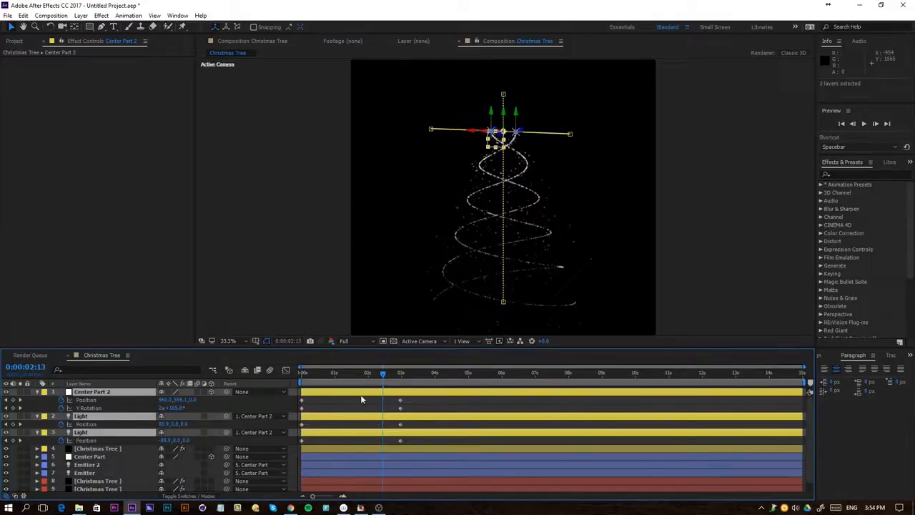
{"action": "key", "text": "u"}
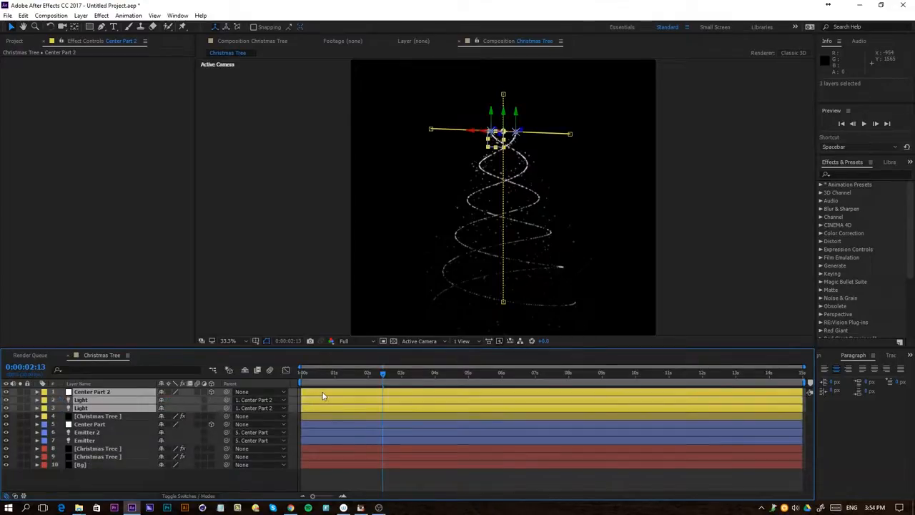
{"action": "left_click_drag", "start_coordinate": [323, 396], "coordinate": [325, 399]}
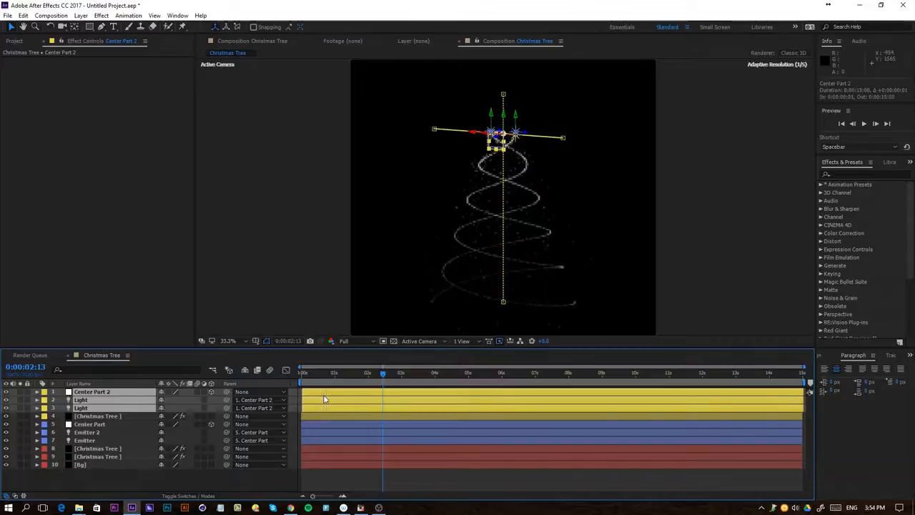
{"action": "key", "text": "u"}
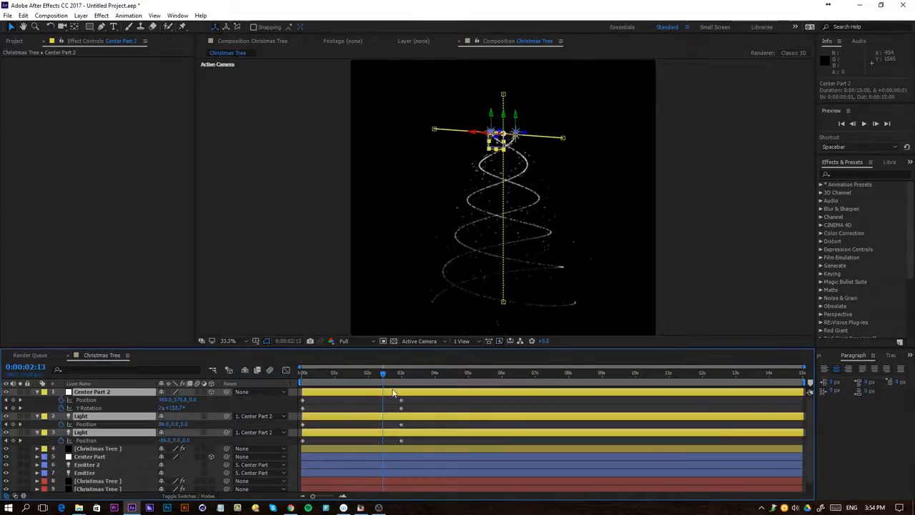
Step: At 0:00:03:00, set Center Part 2's Y position to 367 and the two Light layers' X positions to -4 and -12
{"action": "left_click_drag", "start_coordinate": [384, 374], "coordinate": [402, 381]}
{"action": "left_click", "coordinate": [430, 399]}
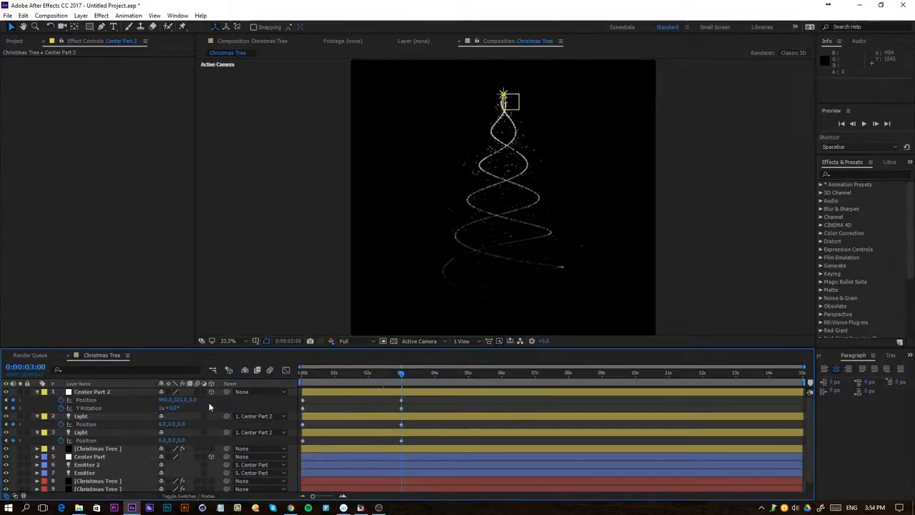
{"action": "left_click", "coordinate": [121, 393]}
{"action": "left_click_drag", "start_coordinate": [179, 400], "coordinate": [198, 400]}
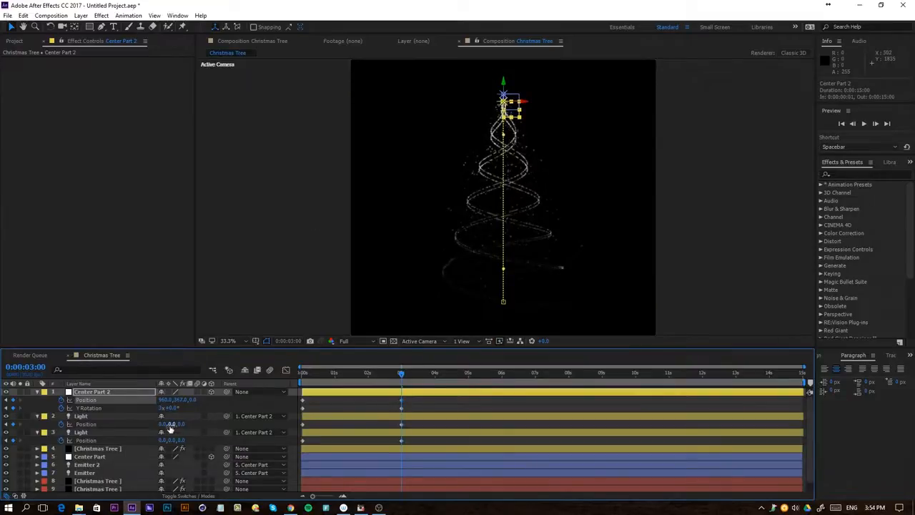
{"action": "left_click_drag", "start_coordinate": [160, 423], "coordinate": [155, 440]}
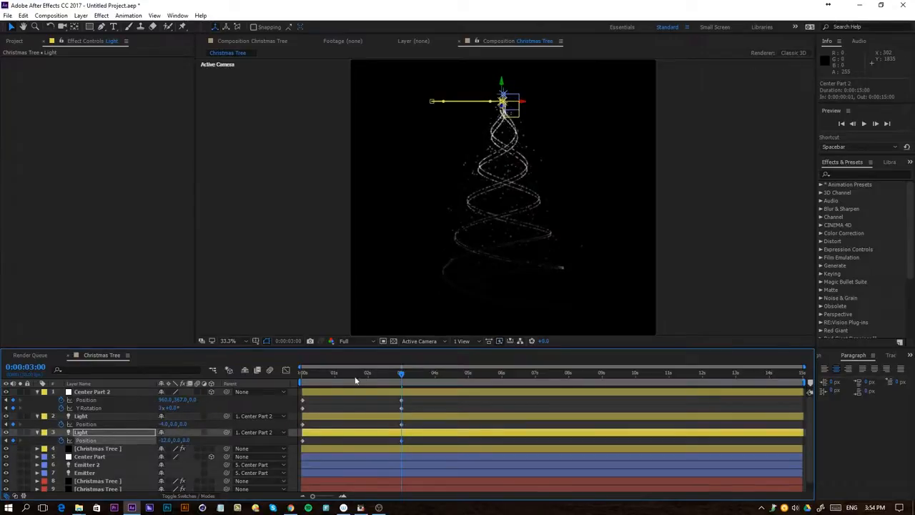
{"action": "key", "text": "Home"}
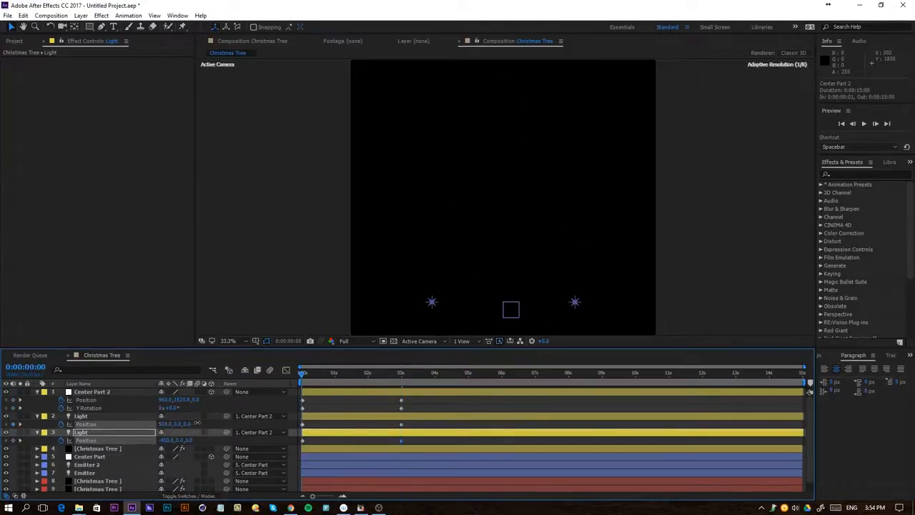
{"action": "left_click", "coordinate": [164, 424]}
{"action": "type", "text": "450"}
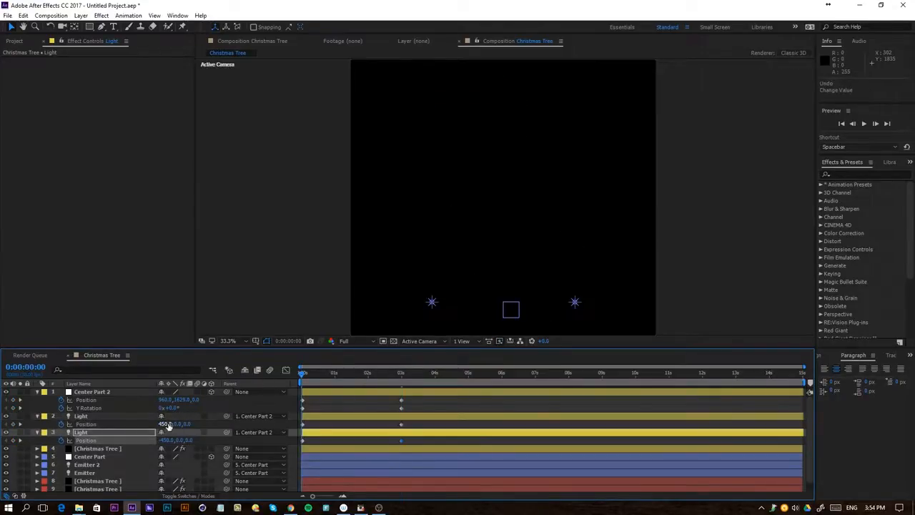
{"action": "key", "text": "Return"}
Step: At 0:00:00:01, move the two Light layers' X positions farther out from the center and preview the animation
{"action": "key", "text": "Page_Down"}
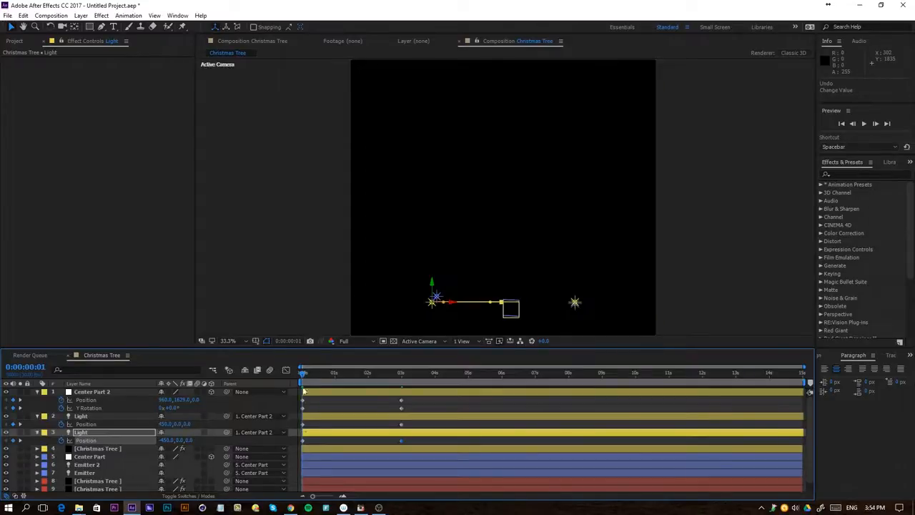
{"action": "left_click_drag", "start_coordinate": [164, 423], "coordinate": [157, 445]}
{"action": "key", "text": "space"}
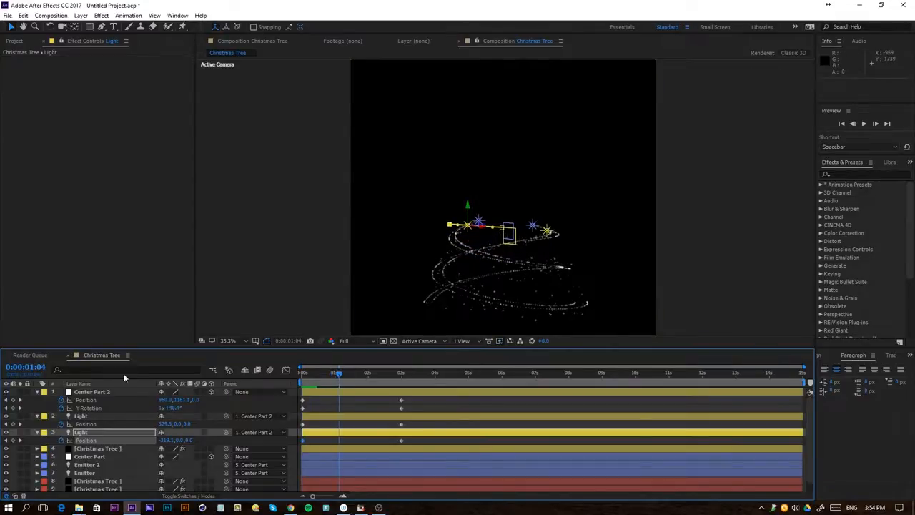
Step: Set Particles/sec to 5000 in the yellow Christmas Tree layer's Particular emitter
{"action": "left_click", "coordinate": [102, 448]}
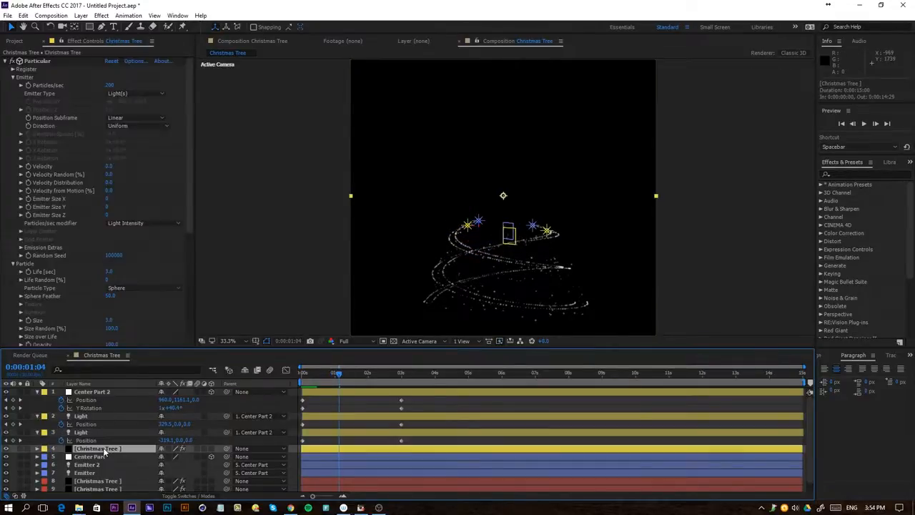
{"action": "left_click_drag", "start_coordinate": [111, 85], "coordinate": [251, 105]}
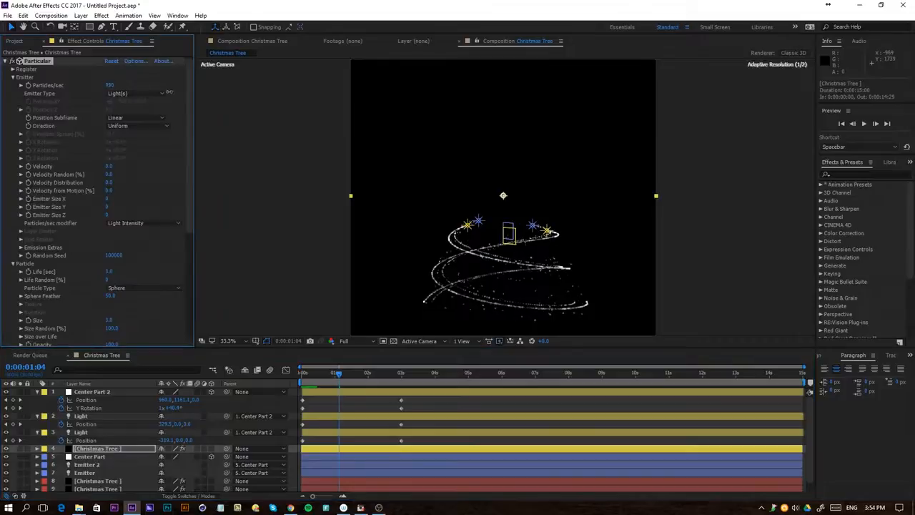
{"action": "left_click", "coordinate": [113, 85]}
{"action": "type", "text": "5000"}
{"action": "key", "text": "Return"}
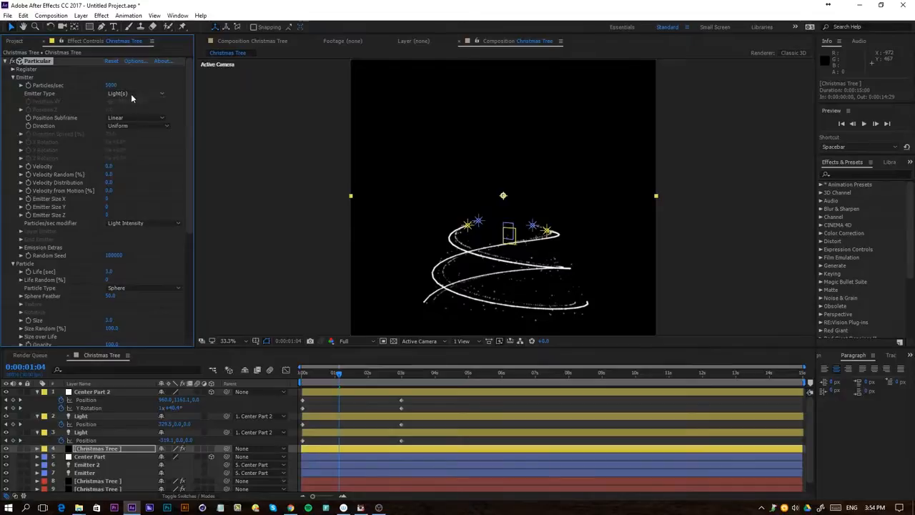
Step: Set the yellow Christmas Tree layer's Position Subframe to 10x Linear and its particle size to 1
{"action": "left_click", "coordinate": [136, 117]}
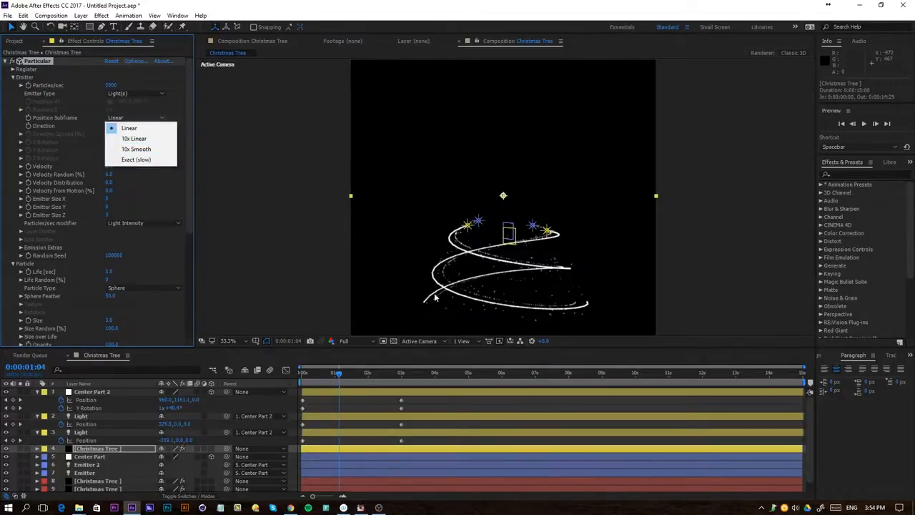
{"action": "left_click", "coordinate": [142, 142]}
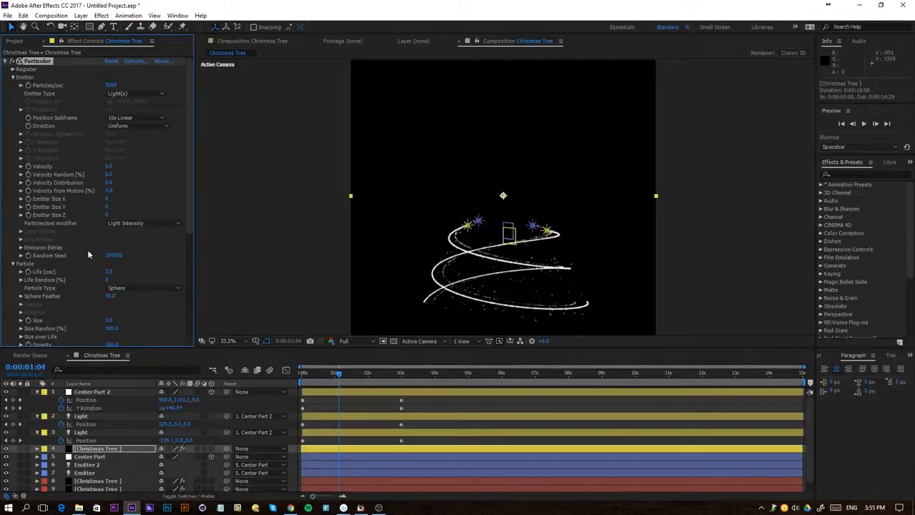
{"action": "left_click", "coordinate": [109, 320]}
{"action": "type", "text": "1"}
{"action": "key", "text": "Return"}
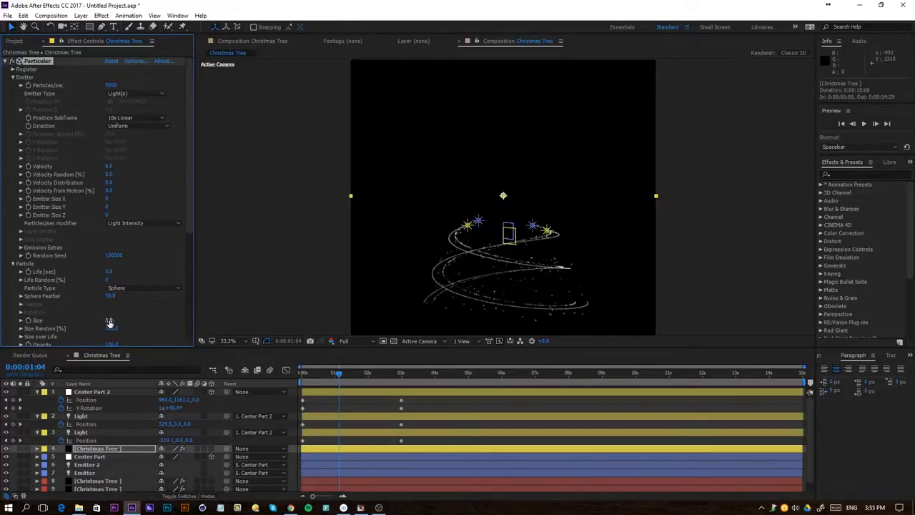
Step: In the Air turbulence field of Particular's physics, set Affect Position to 135 and Scale to 6, and preview the trails
{"action": "left_click_drag", "start_coordinate": [188, 219], "coordinate": [184, 313]}
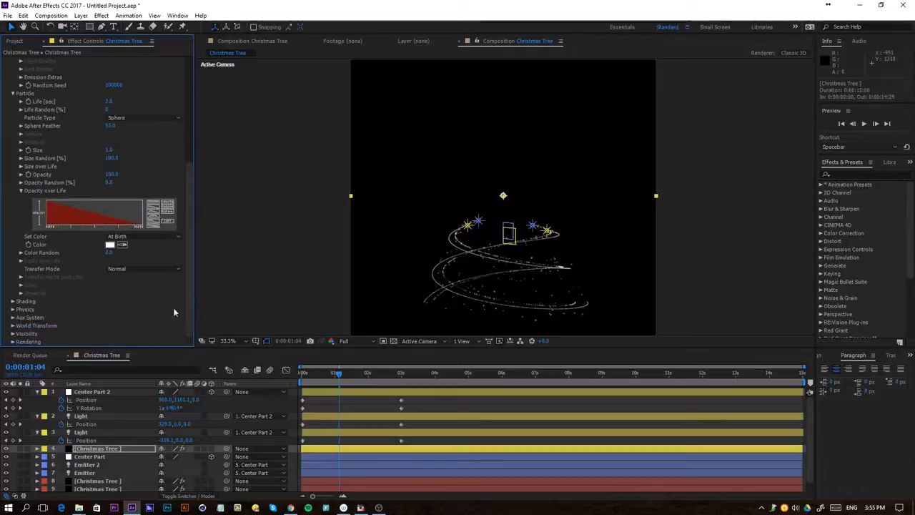
{"action": "left_click", "coordinate": [12, 309]}
{"action": "scroll", "coordinate": [5, 306], "scroll_direction": "down", "scroll_amount": 2}
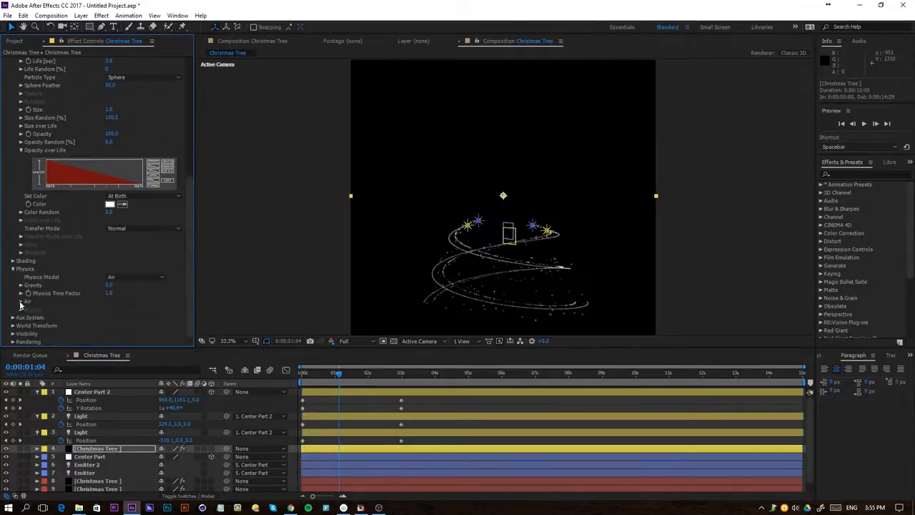
{"action": "left_click", "coordinate": [21, 301]}
{"action": "scroll", "coordinate": [17, 305], "scroll_direction": "down", "scroll_amount": 4}
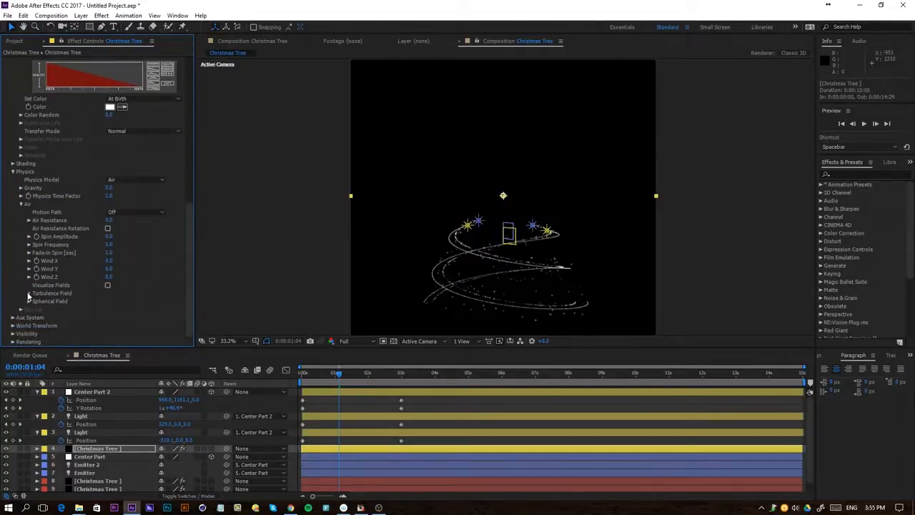
{"action": "left_click", "coordinate": [29, 293]}
{"action": "scroll", "coordinate": [28, 295], "scroll_direction": "down", "scroll_amount": 2}
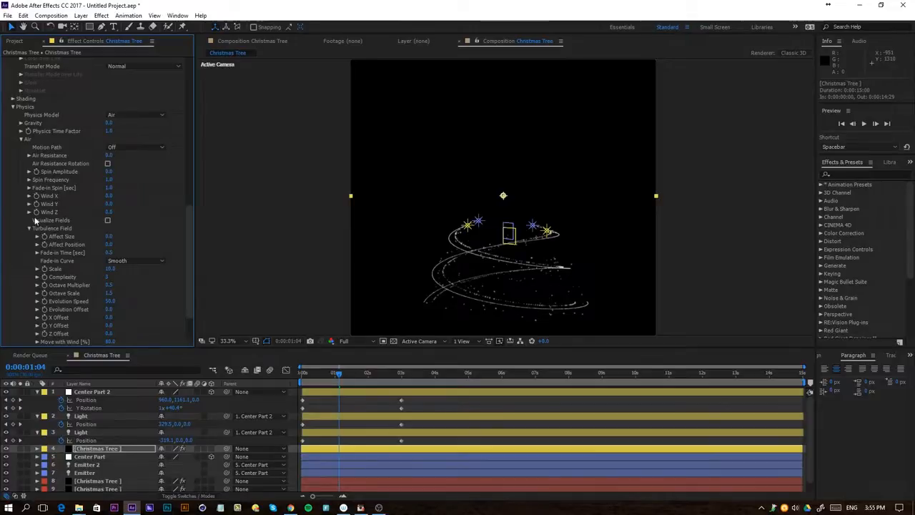
{"action": "mouse_move", "coordinate": [109, 244]}
{"action": "left_mouse_down"}
{"action": "mouse_move", "coordinate": [135, 244]}
{"action": "mouse_move", "coordinate": [99, 244]}
{"action": "left_mouse_up"}
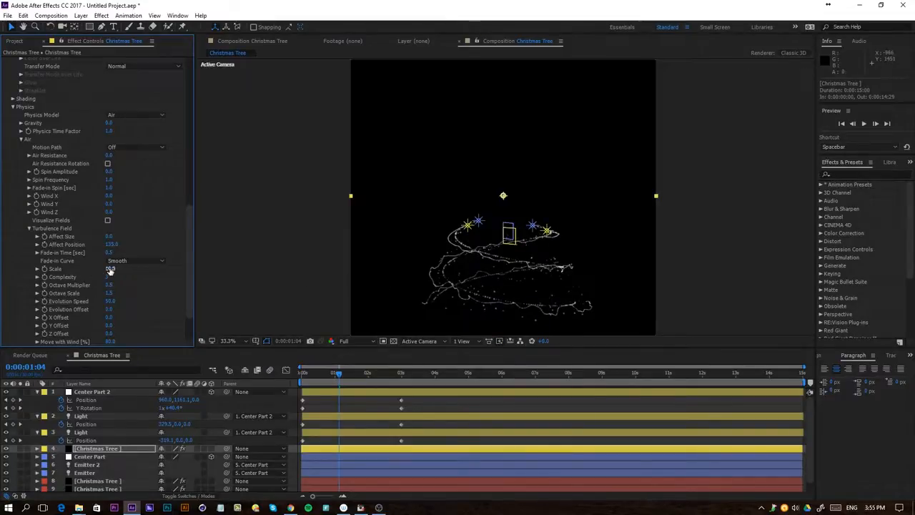
{"action": "left_click_drag", "start_coordinate": [110, 268], "coordinate": [107, 271]}
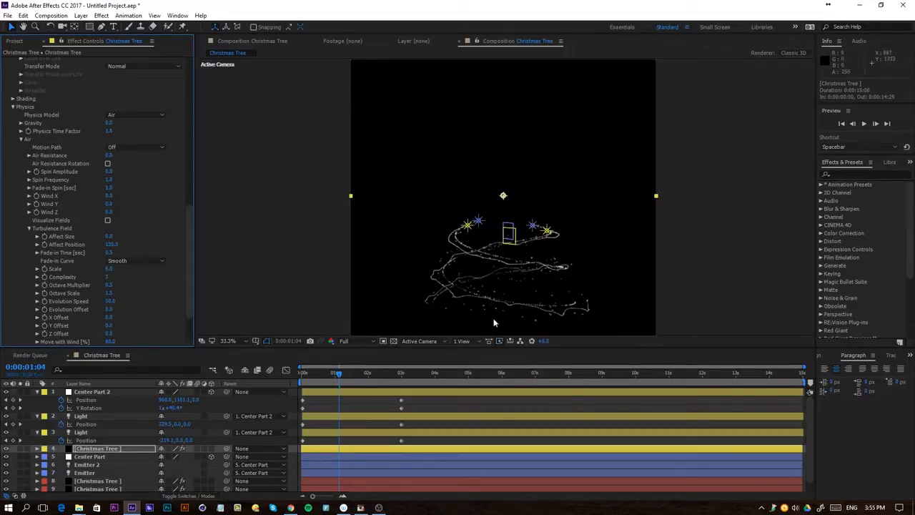
{"action": "key", "text": "space"}
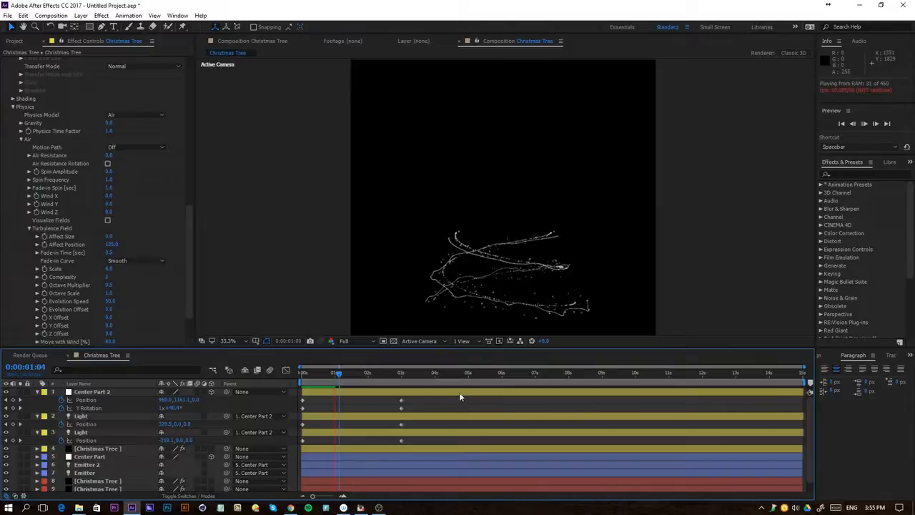
Step: Duplicate Center Part 2, both Lights and the yellow Christmas Tree, stack the copies on top, start them six frames later, and preview
{"action": "left_click", "coordinate": [362, 373]}
{"action": "left_click", "coordinate": [115, 394]}
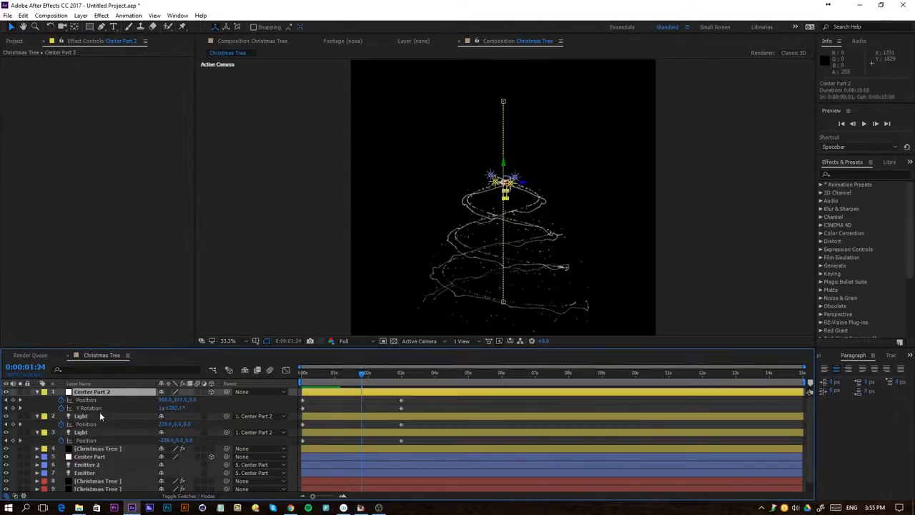
{"action": "left_click", "coordinate": [87, 449]}
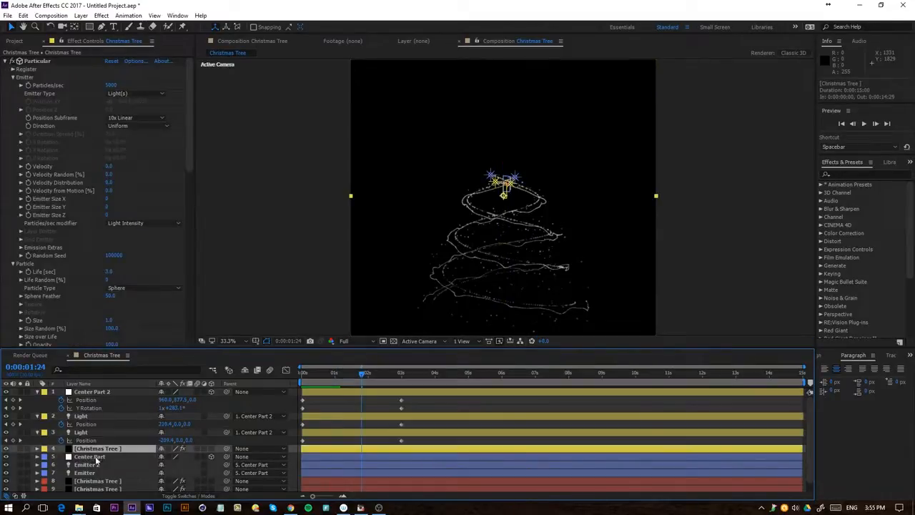
{"action": "left_click", "coordinate": [92, 392], "text": "shift"}
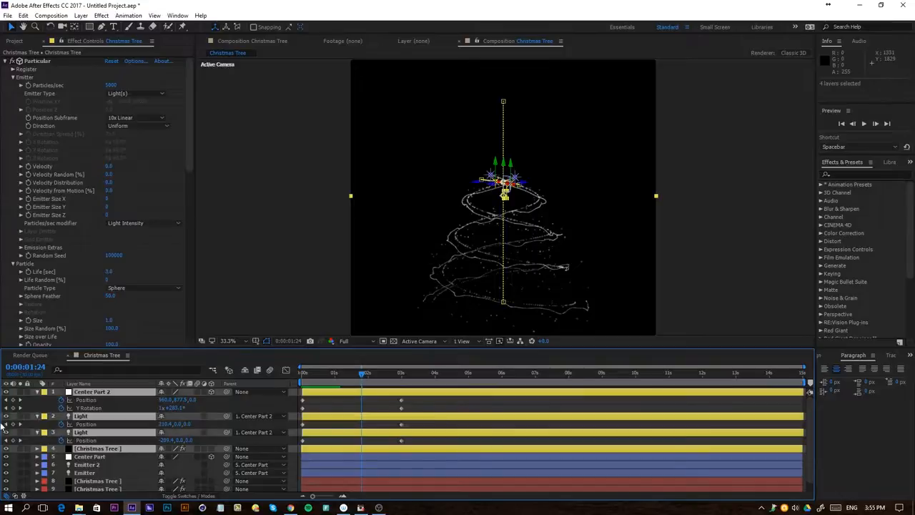
{"action": "key", "text": "ctrl+d"}
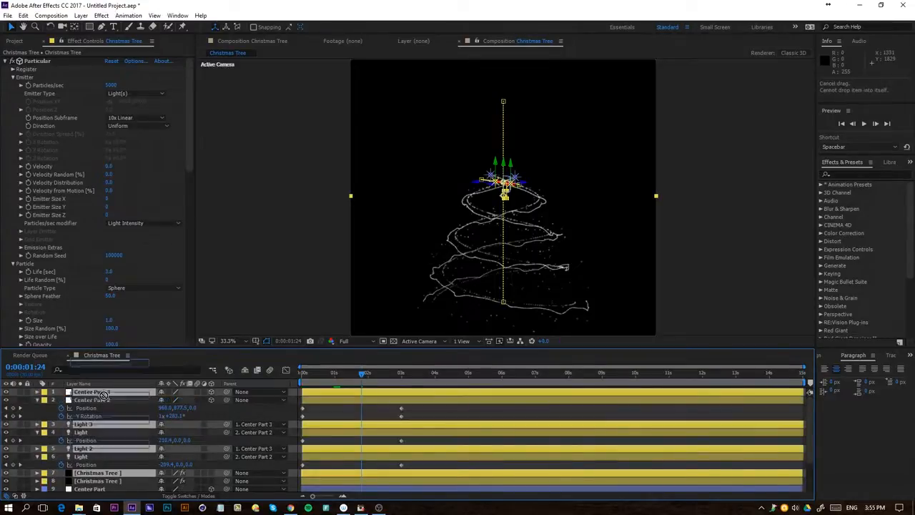
{"action": "left_click_drag", "start_coordinate": [333, 396], "coordinate": [340, 396]}
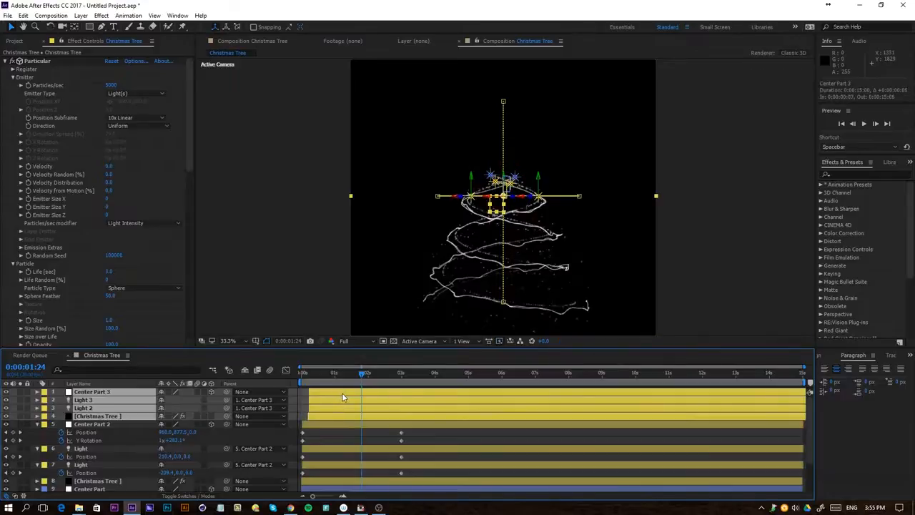
{"action": "left_click", "coordinate": [345, 436]}
{"action": "key", "text": "space"}
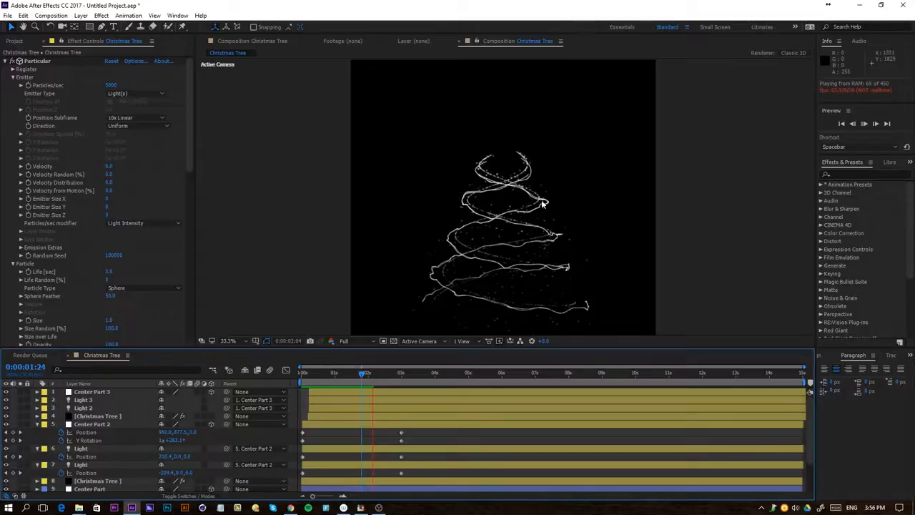
Step: On the duplicated yellow Christmas Tree layer, keyframe Particles/sec at 5000 at 0:00:03:00 and 0 at 0:00:03:01
{"action": "left_click", "coordinate": [410, 373]}
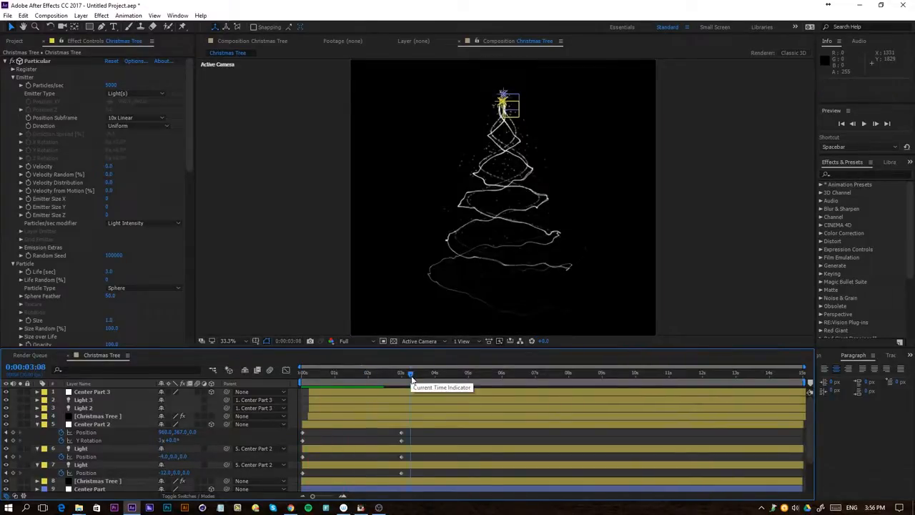
{"action": "left_click", "coordinate": [400, 372]}
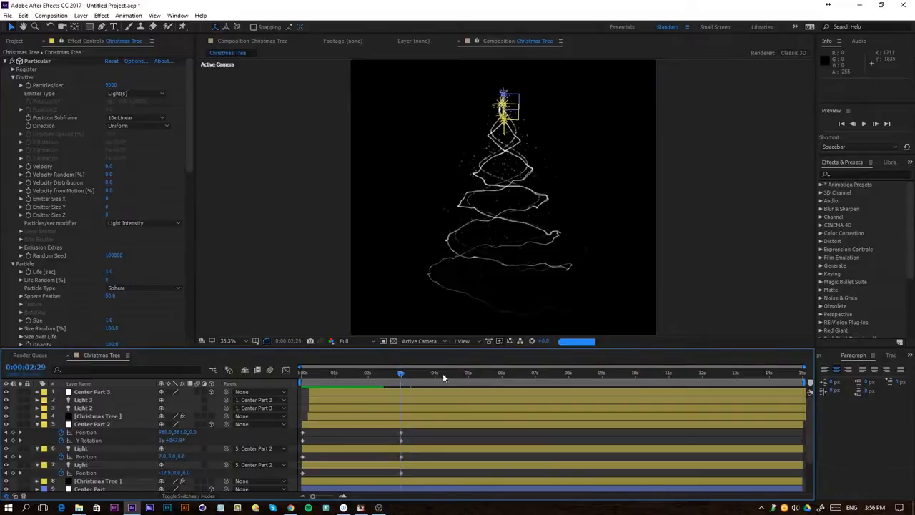
{"action": "left_click", "coordinate": [403, 374]}
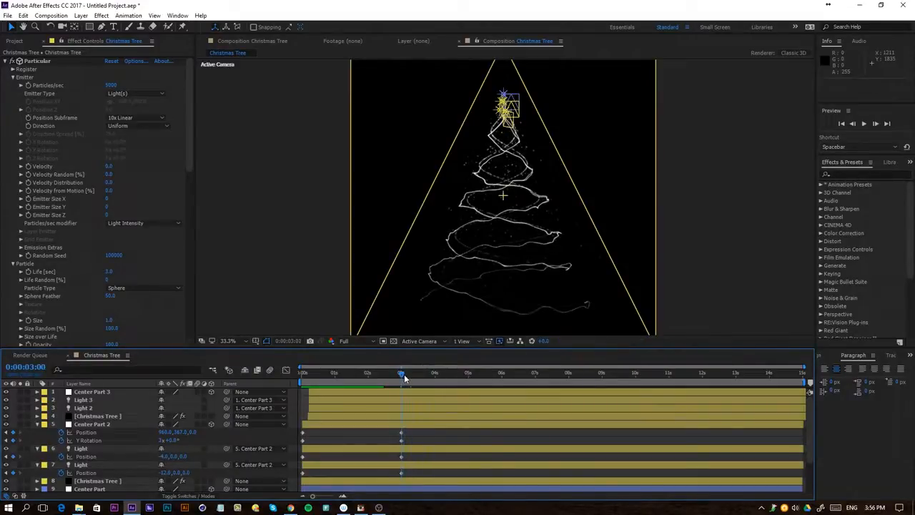
{"action": "left_click", "coordinate": [496, 154]}
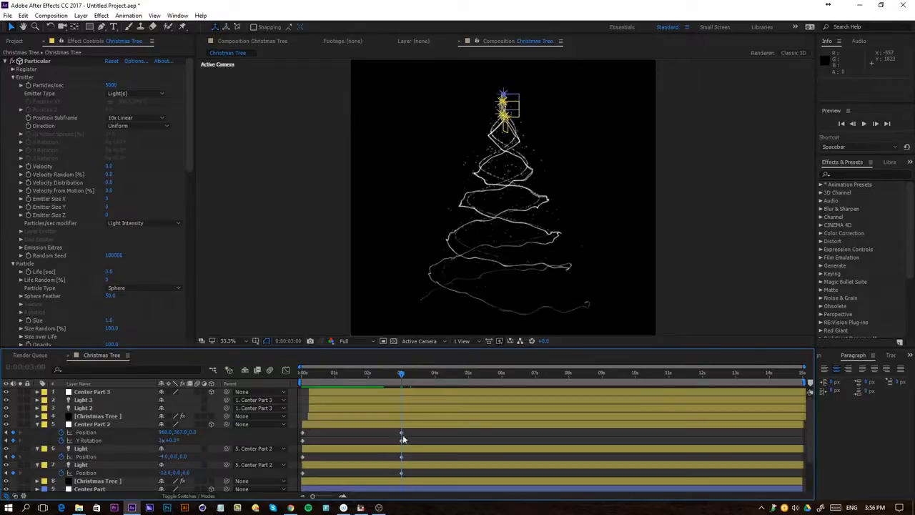
{"action": "left_click", "coordinate": [93, 415]}
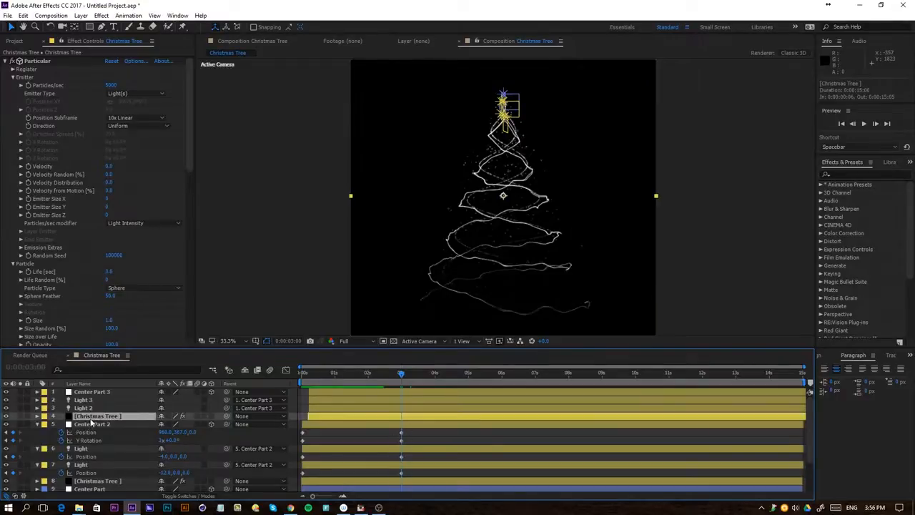
{"action": "left_click", "coordinate": [32, 87]}
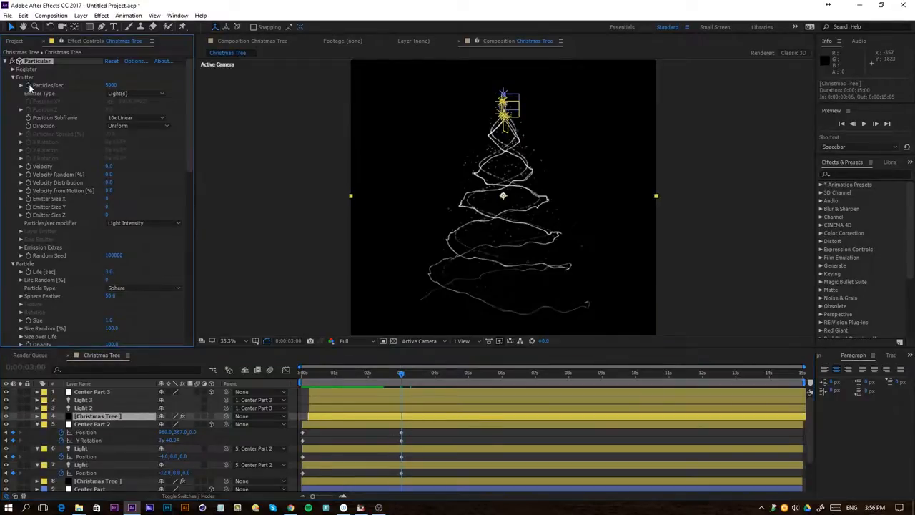
{"action": "key", "text": "Page_Down"}
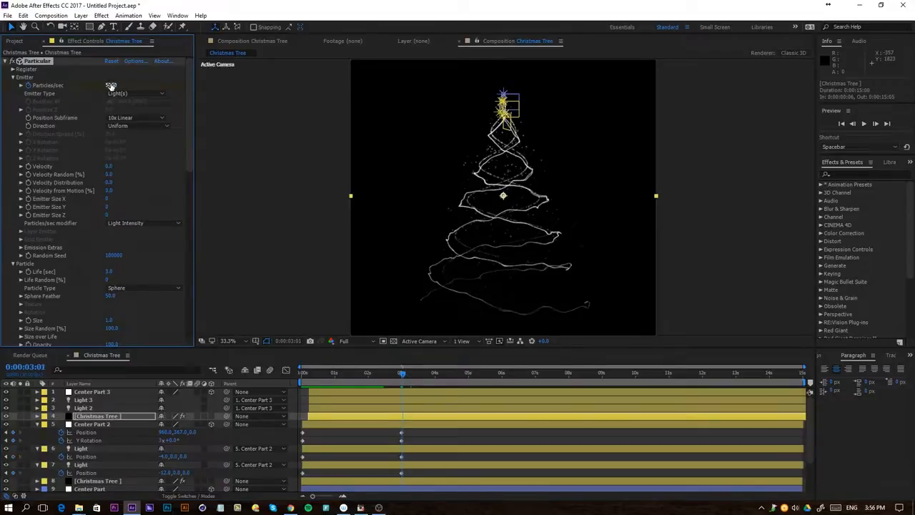
{"action": "left_click", "coordinate": [111, 85]}
{"action": "type", "text": "0"}
{"action": "key", "text": "Return"}
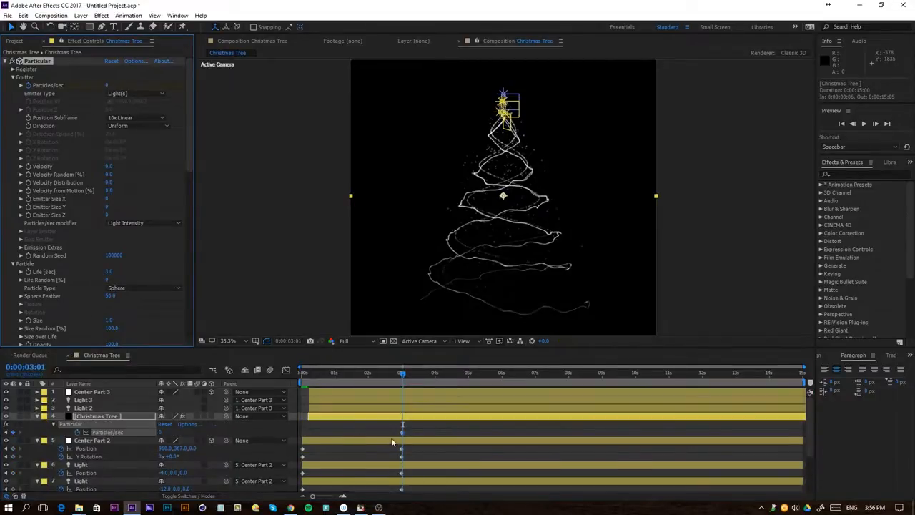
{"action": "key", "text": "u"}
{"action": "scroll", "coordinate": [392, 437], "scroll_direction": "down", "scroll_amount": 2}
{"action": "key", "text": "u"}
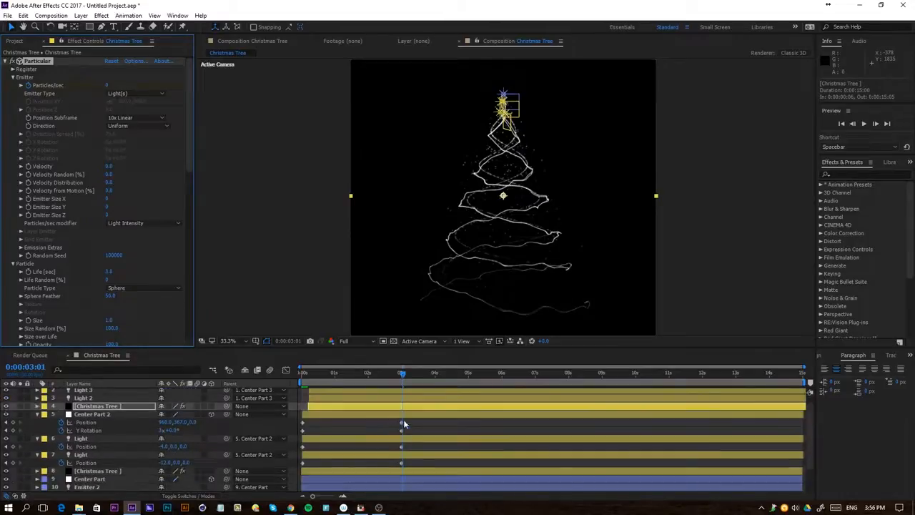
Step: On the original yellow Christmas Tree layer below the Lights, keyframe Particles/sec from 5000 at 0:00:03:00 to 0 one frame later
{"action": "left_click", "coordinate": [97, 470]}
{"action": "scroll", "coordinate": [102, 476], "scroll_direction": "down", "scroll_amount": 2}
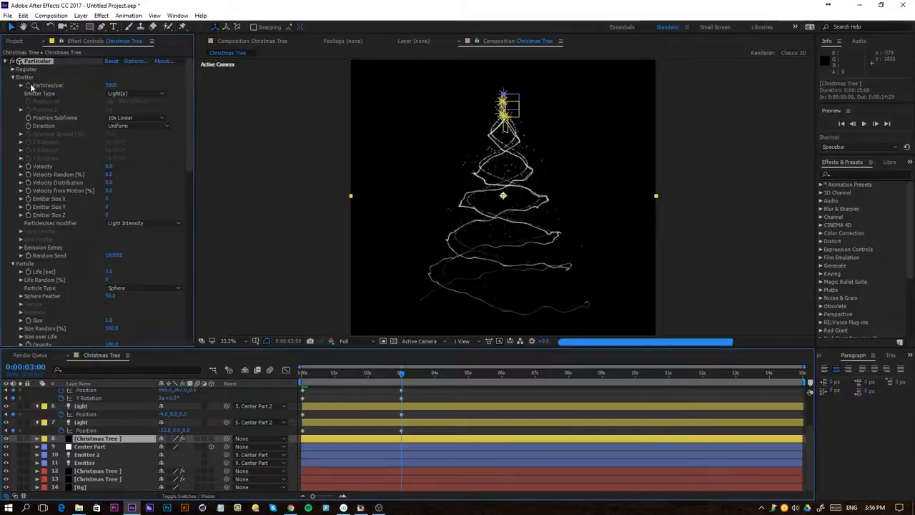
{"action": "left_click", "coordinate": [112, 85]}
{"action": "type", "text": "0"}
{"action": "key", "text": "Return"}
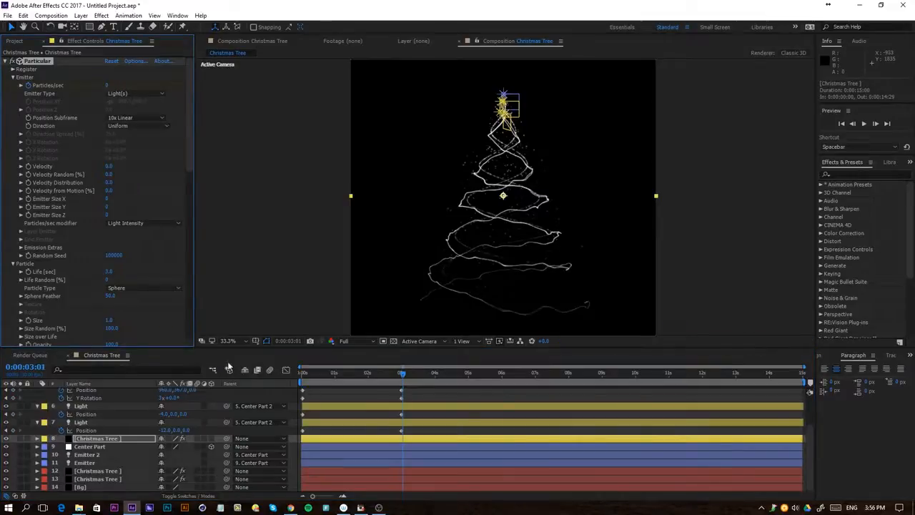
Step: On the upper red Christmas Tree layer, keyframe Particles/sec at 200 at 0:00:03:00 and 0 at 0:00:03:01, and check the keyframes
{"action": "left_click", "coordinate": [100, 471]}
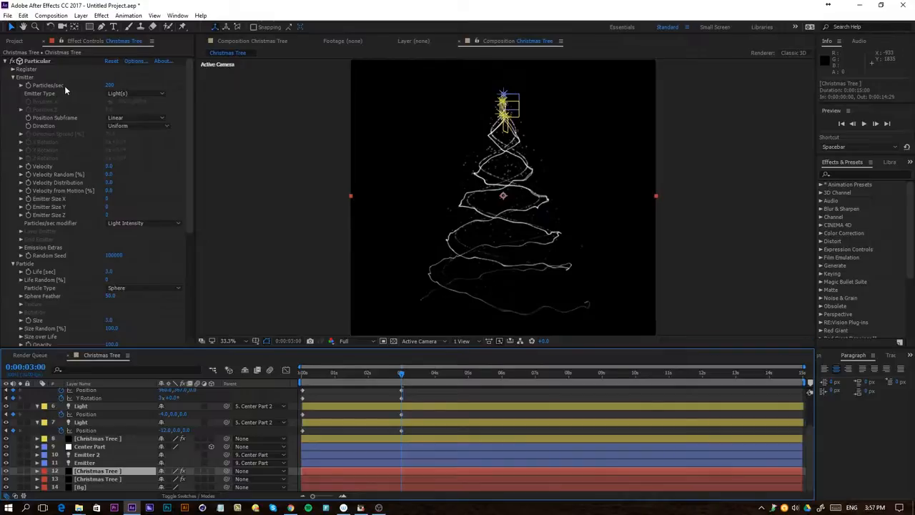
{"action": "left_click", "coordinate": [29, 86]}
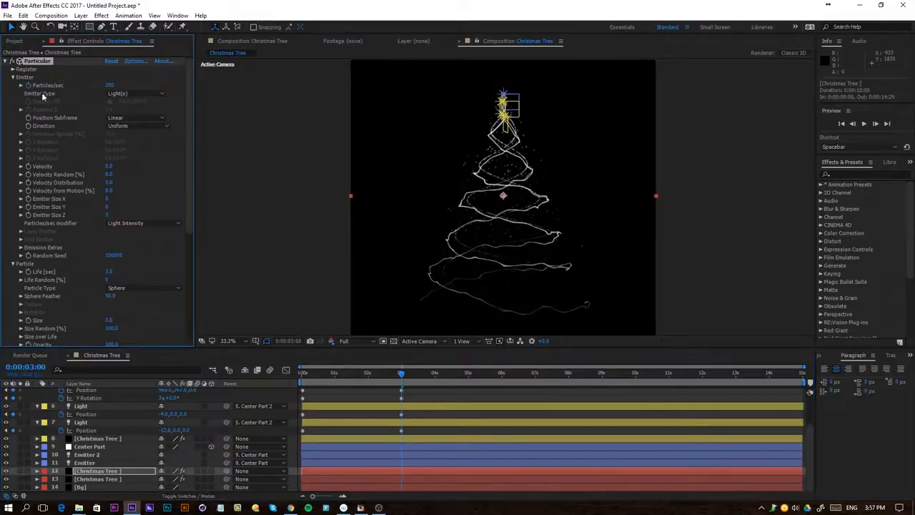
{"action": "key", "text": "Page_Down"}
{"action": "left_click", "coordinate": [111, 86]}
{"action": "type", "text": "0"}
{"action": "key", "text": "Return"}
{"action": "key", "text": "u"}
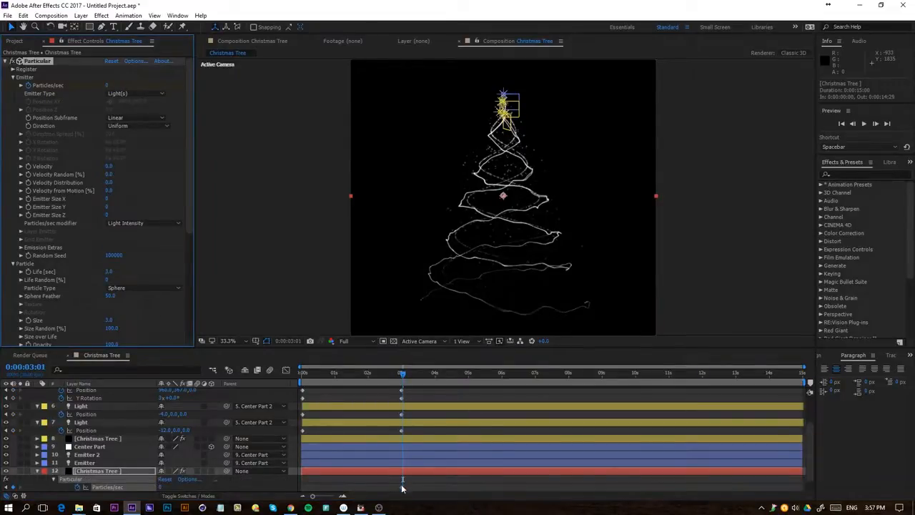
{"action": "left_click", "coordinate": [344, 498]}
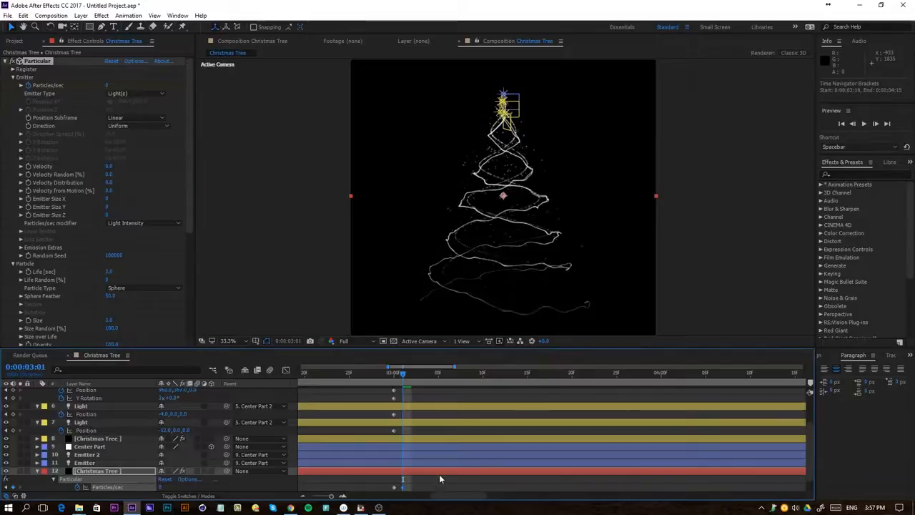
Step: On the lower red Christmas Tree layer, keyframe Particles/sec at 100 at 0:00:03:00 and 0 one frame later
{"action": "scroll", "coordinate": [439, 474], "scroll_direction": "down", "scroll_amount": 1}
{"action": "left_click", "coordinate": [124, 479]}
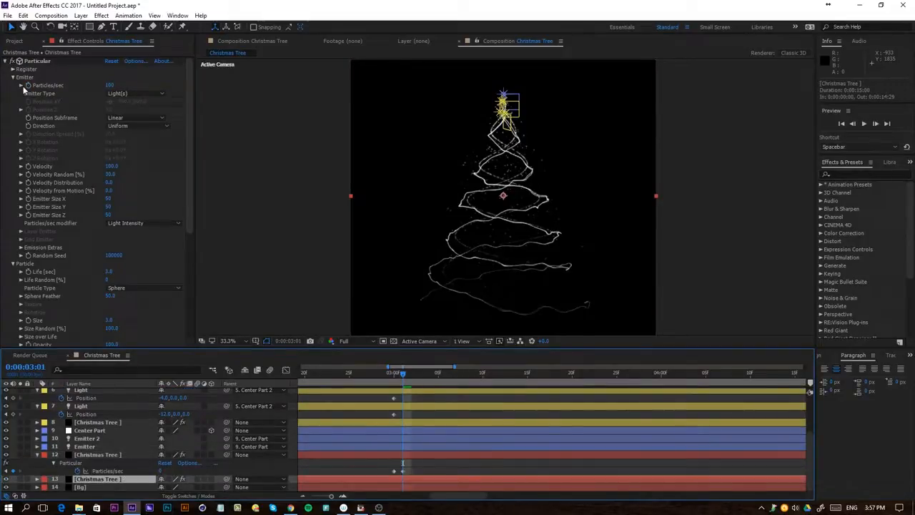
{"action": "key", "text": "Page_Up"}
{"action": "left_click", "coordinate": [110, 85]}
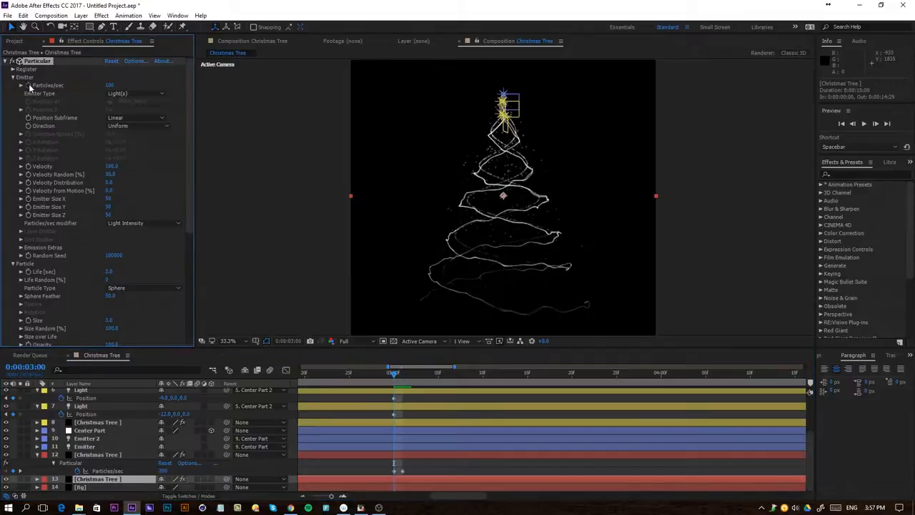
{"action": "type", "text": "0"}
{"action": "key", "text": "Return"}
{"action": "left_click", "coordinate": [109, 86]}
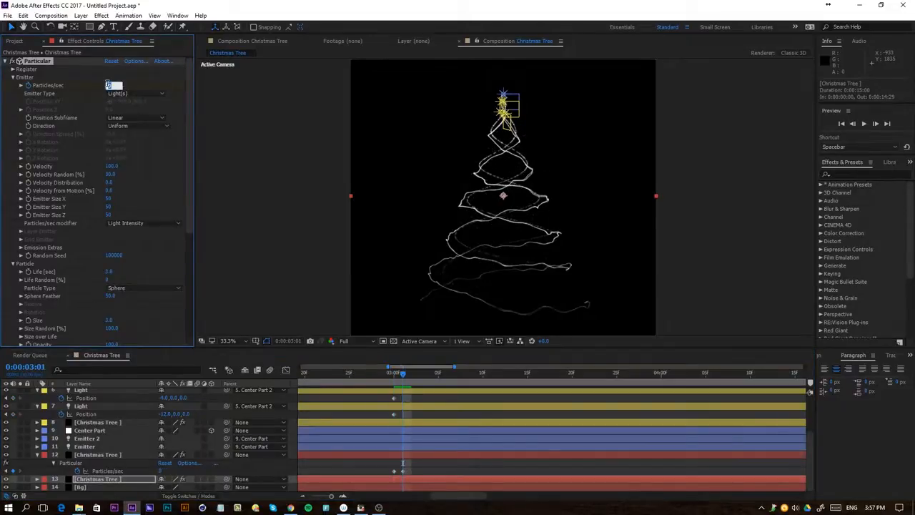
{"action": "key", "text": "Return"}
{"action": "left_click", "coordinate": [110, 85]}
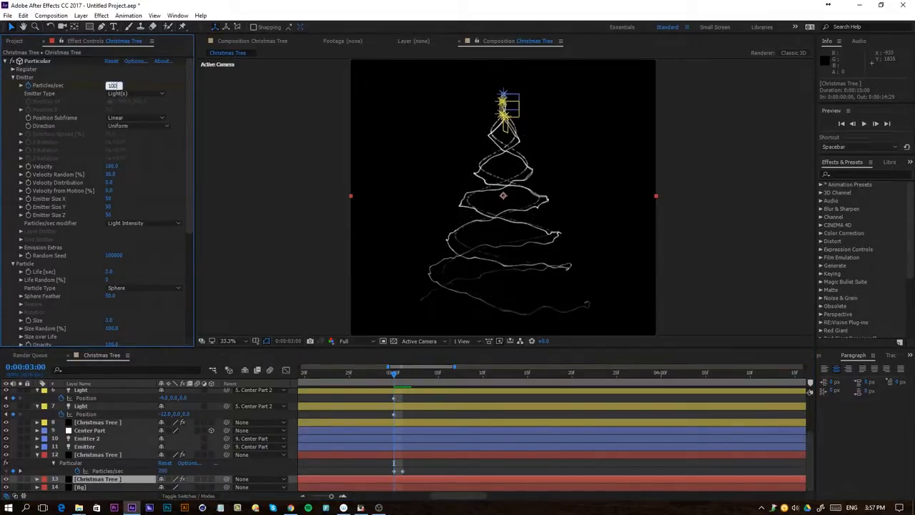
{"action": "key", "text": "Return"}
{"action": "key", "text": "Page_Down"}
{"action": "left_click", "coordinate": [109, 85]}
{"action": "key", "text": "Return"}
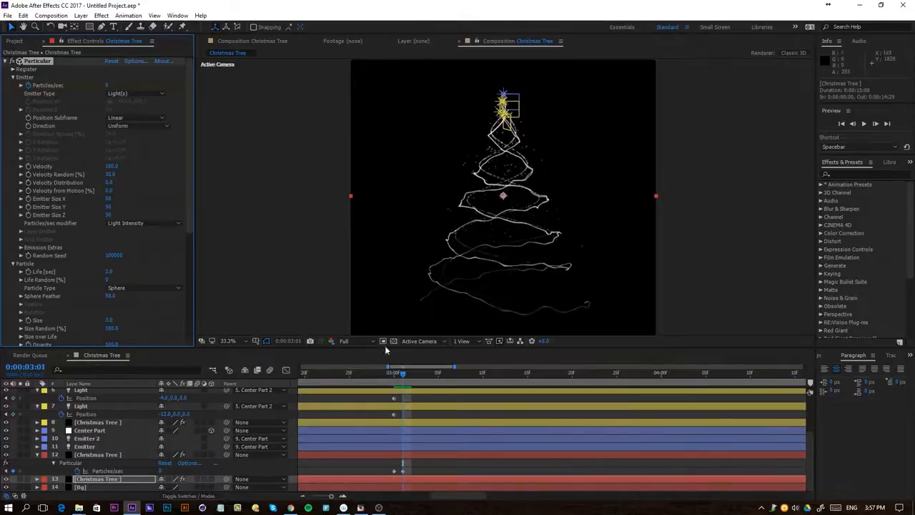
Step: Preview the animation, go to 0:00:03:09, and examine the light trails around the treetop without any layer selected
{"action": "key", "text": "space"}
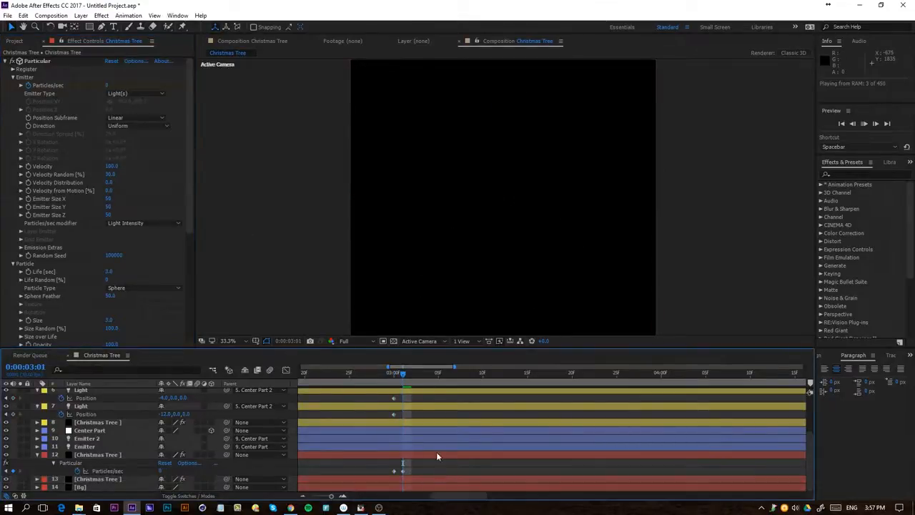
{"action": "left_click_drag", "start_coordinate": [407, 375], "coordinate": [471, 391]}
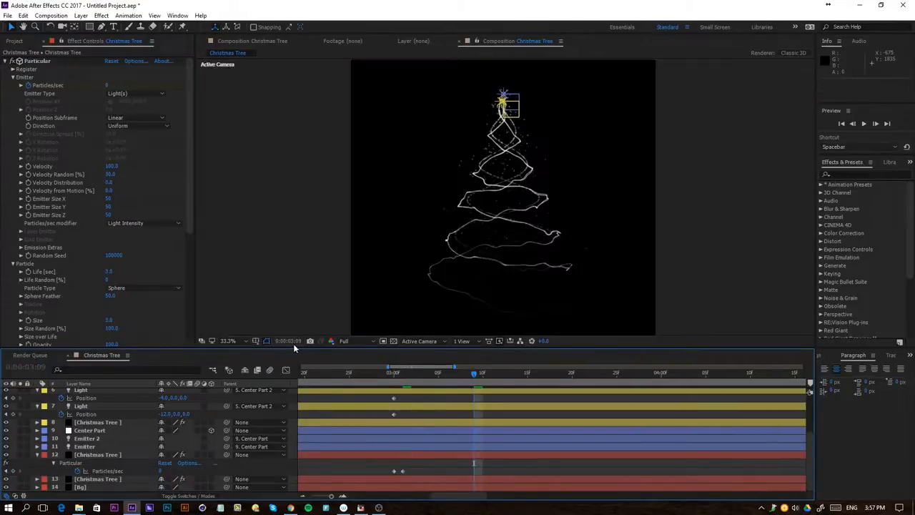
{"action": "left_click", "coordinate": [444, 300]}
{"action": "left_click", "coordinate": [441, 306]}
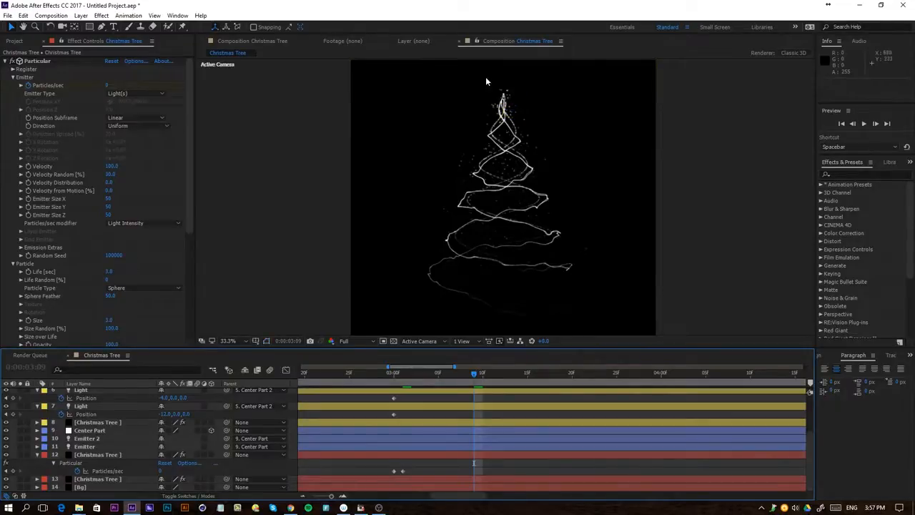
{"action": "left_click", "coordinate": [527, 104]}
{"action": "left_click", "coordinate": [530, 117]}
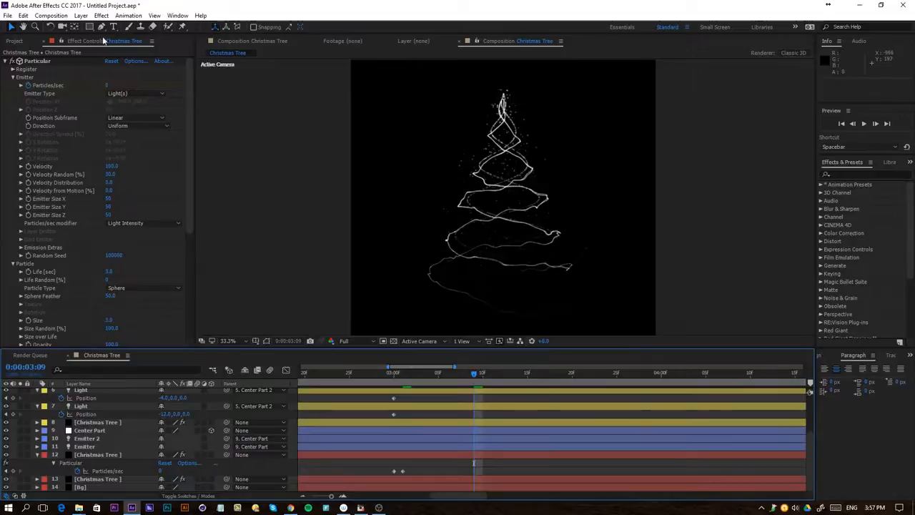
Step: Add an adjustment layer above all other layers and raise the project's color depth
{"action": "left_click", "coordinate": [80, 15]}
{"action": "mouse_move", "coordinate": [87, 30]}
{"action": "left_click", "coordinate": [208, 89]}
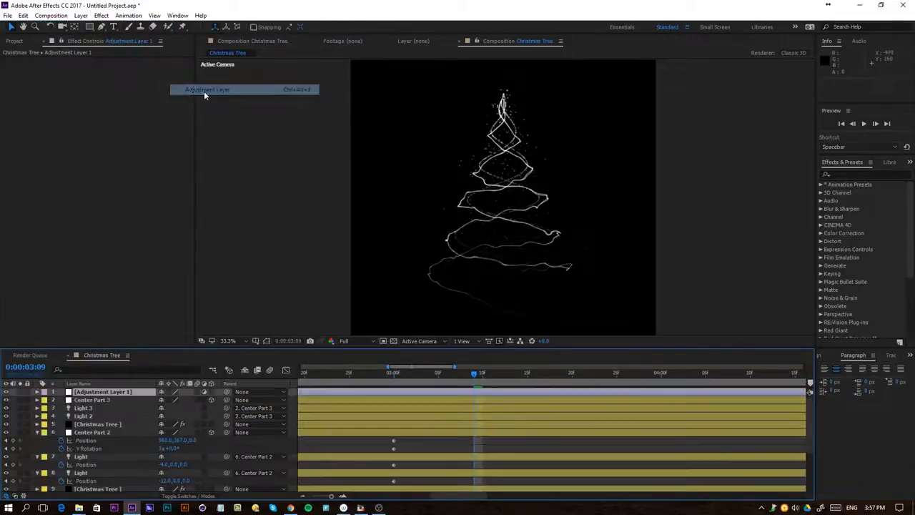
{"action": "left_click", "coordinate": [14, 42]}
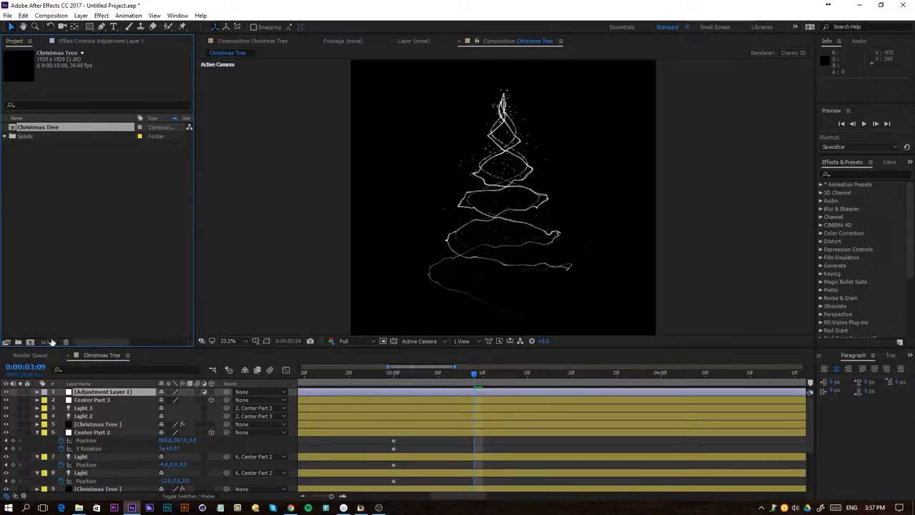
{"action": "left_click", "coordinate": [99, 41]}
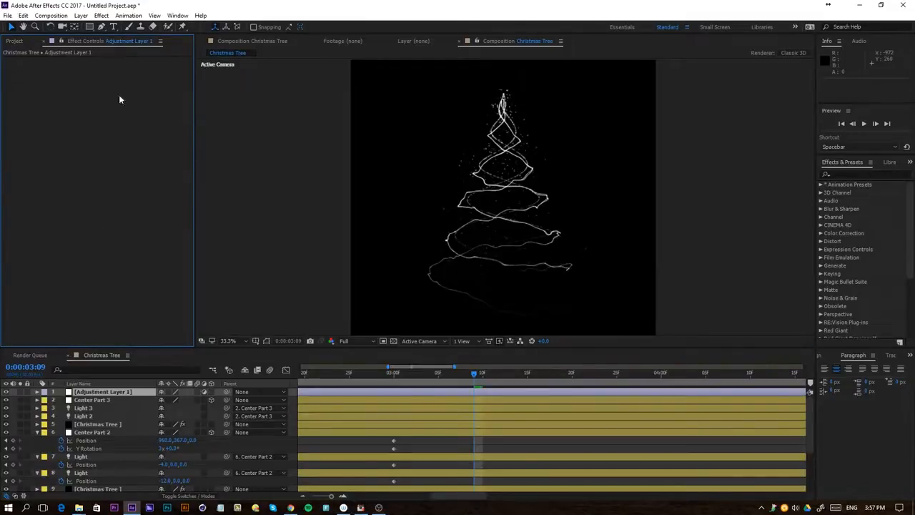
Step: Apply the Stylize Glow effect to the adjustment layer and lower its Glow Intensity to about 0.1
{"action": "left_click", "coordinate": [101, 15]}
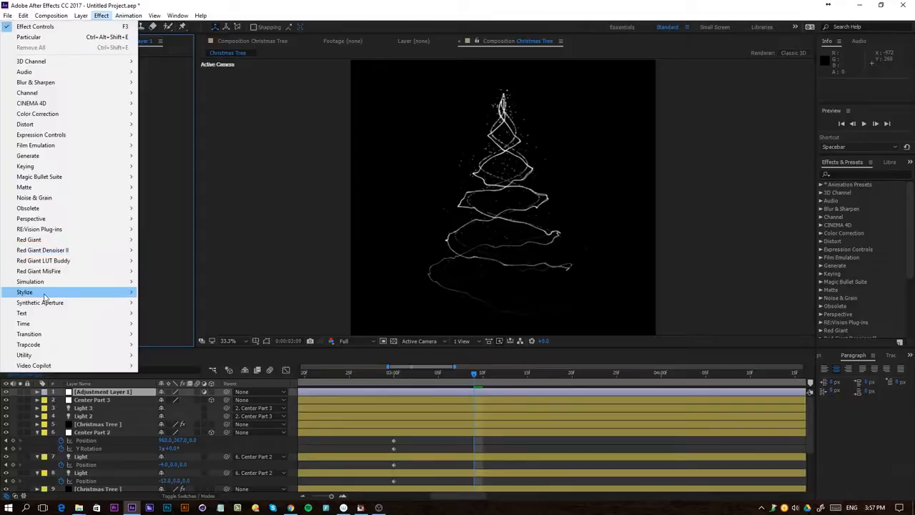
{"action": "mouse_move", "coordinate": [86, 292]}
{"action": "left_click", "coordinate": [176, 211]}
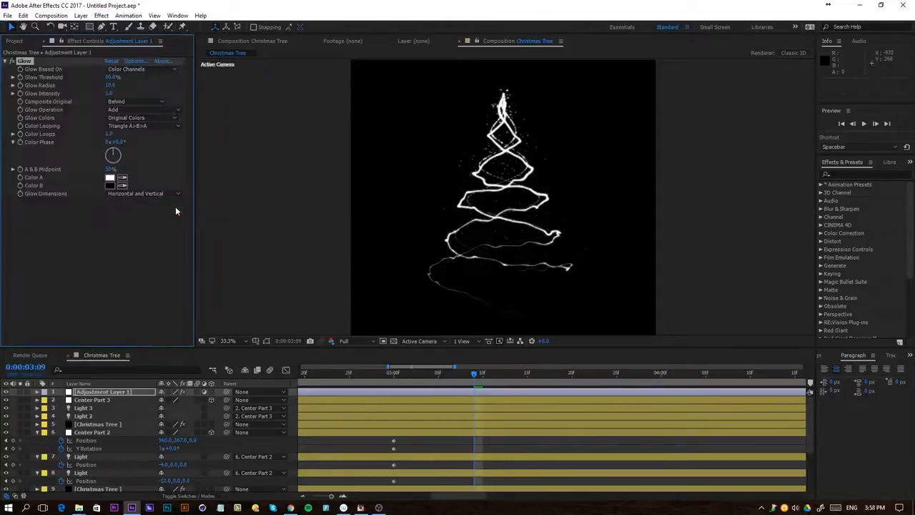
{"action": "left_click_drag", "start_coordinate": [108, 92], "coordinate": [93, 93]}
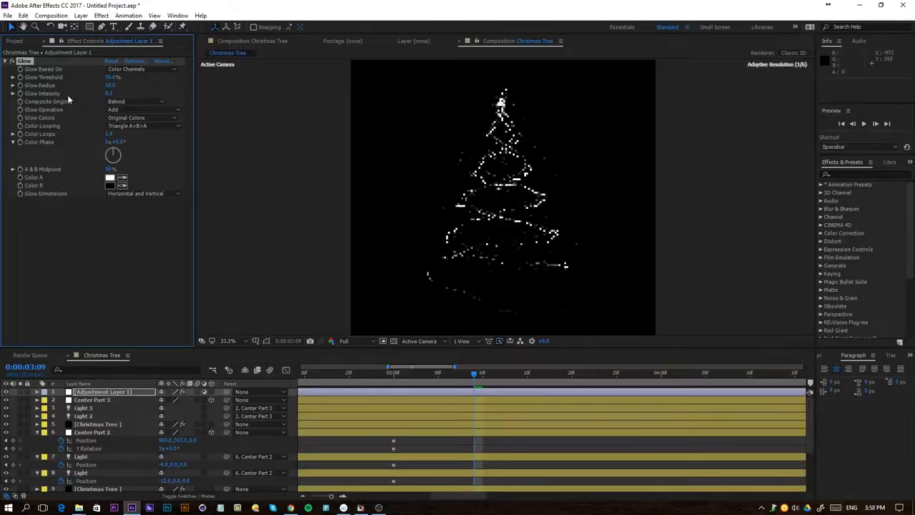
Step: Duplicate the Glow effect on the adjustment layer and set the copy's Glow Radius to 100
{"action": "key", "text": "ctrl+d"}
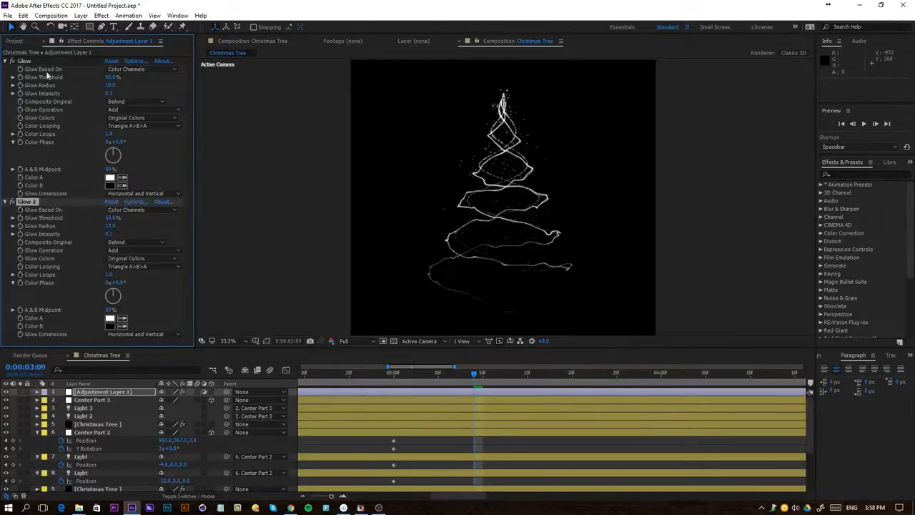
{"action": "left_click", "coordinate": [111, 225]}
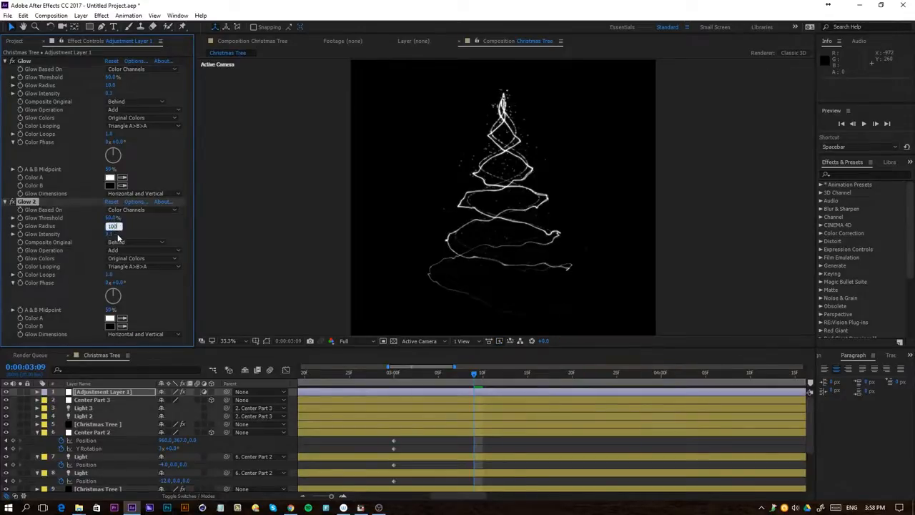
{"action": "type", "text": "100"}
{"action": "key", "text": "Return"}
Step: Duplicate Glow 2 as a third glow, trying a Glow Radius of 1000 before setting it to 500
{"action": "key", "text": "ctrl+d"}
{"action": "left_click", "coordinate": [112, 234]}
{"action": "type", "text": "1000"}
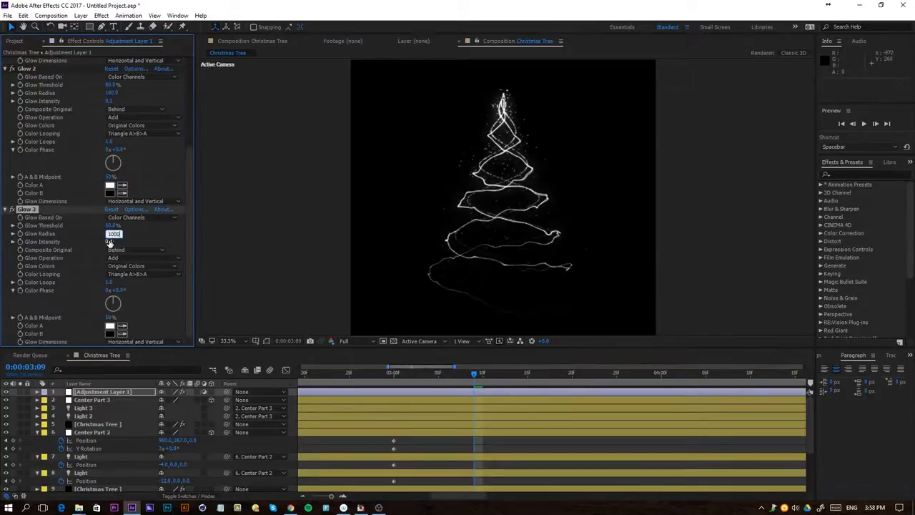
{"action": "key", "text": "Return"}
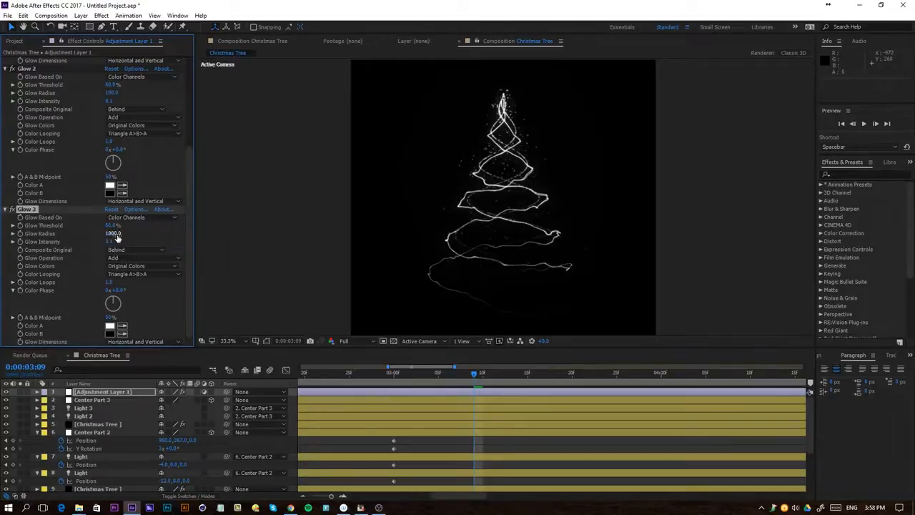
{"action": "left_click", "coordinate": [115, 234]}
{"action": "type", "text": "500"}
{"action": "key", "text": "Return"}
Step: Set Glow Intensity to 0.2 on both Glow 3 and Glow 2
{"action": "left_click", "coordinate": [110, 241]}
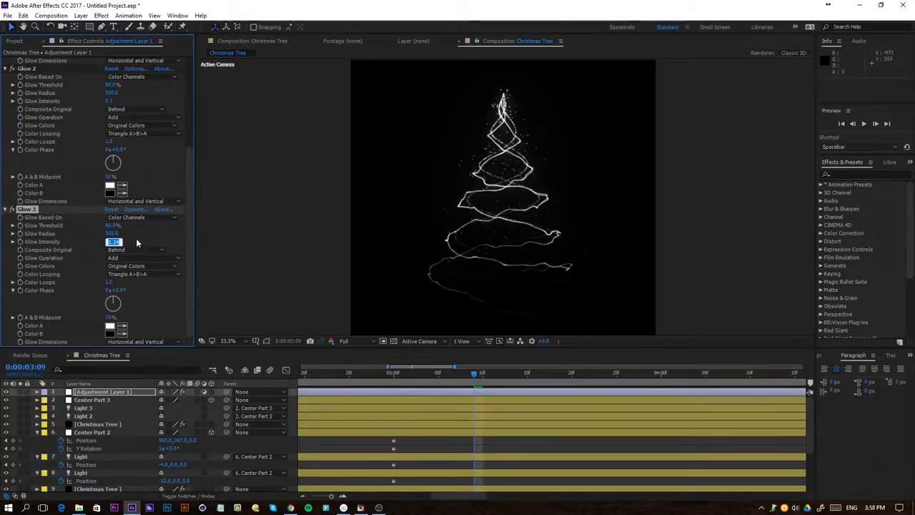
{"action": "type", "text": "0.2"}
{"action": "key", "text": "Return"}
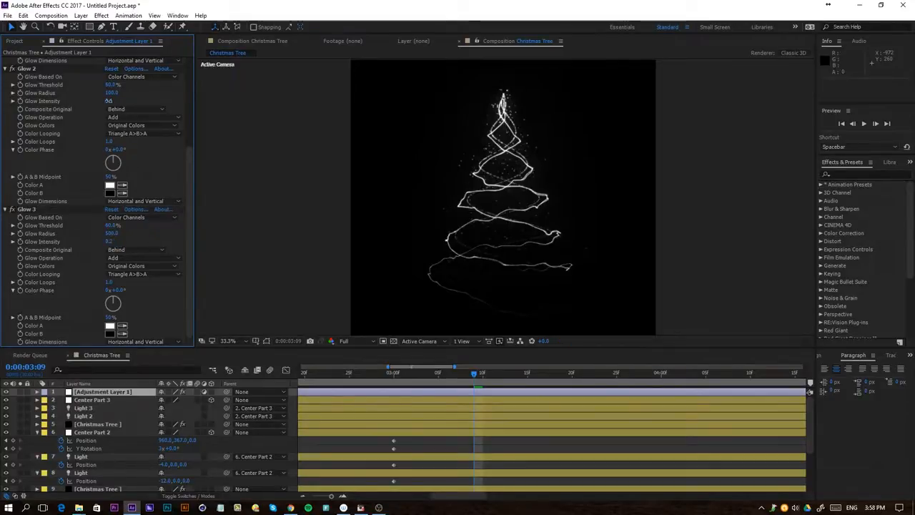
{"action": "type", "text": "0.2"}
{"action": "key", "text": "Return"}
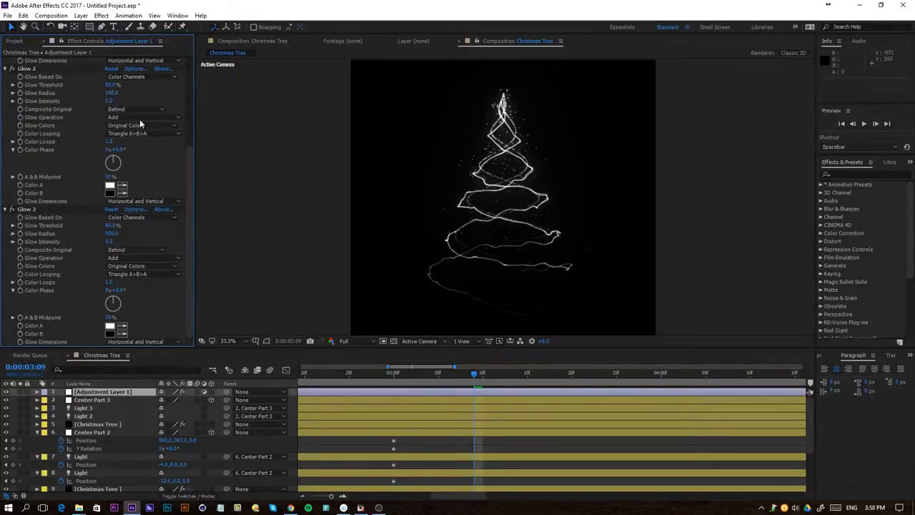
Step: Collapse the expanded keyframe properties of Center Part 2 and its two Light layers in the timeline
{"action": "left_click", "coordinate": [37, 432]}
{"action": "left_click", "coordinate": [37, 440]}
{"action": "left_click", "coordinate": [37, 448]}
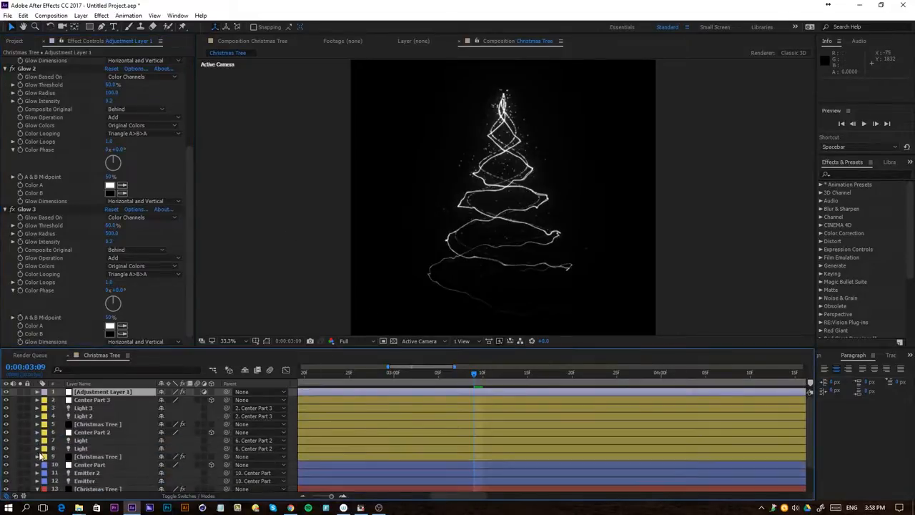
{"action": "right_click", "coordinate": [295, 438]}
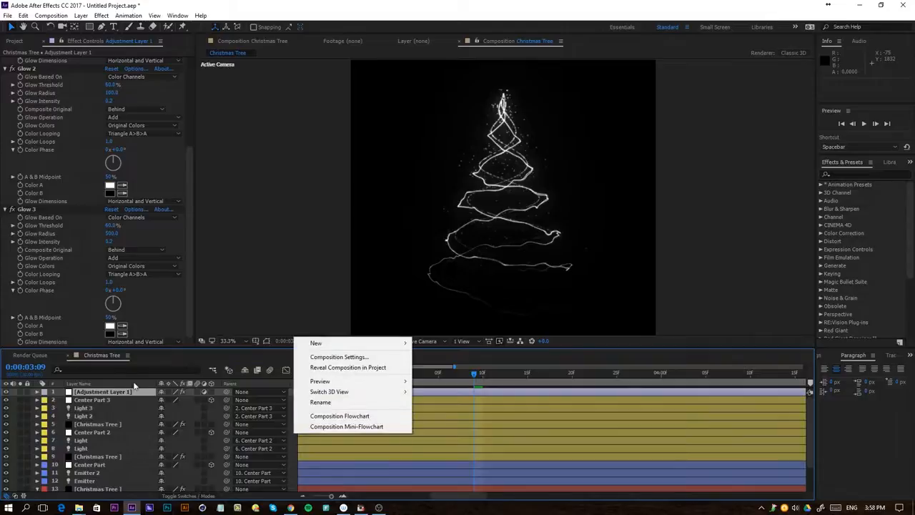
Step: Apply Video Copilot's VC Color Vibrance effect to the adjustment layer, keeping its default green color
{"action": "left_click", "coordinate": [114, 395]}
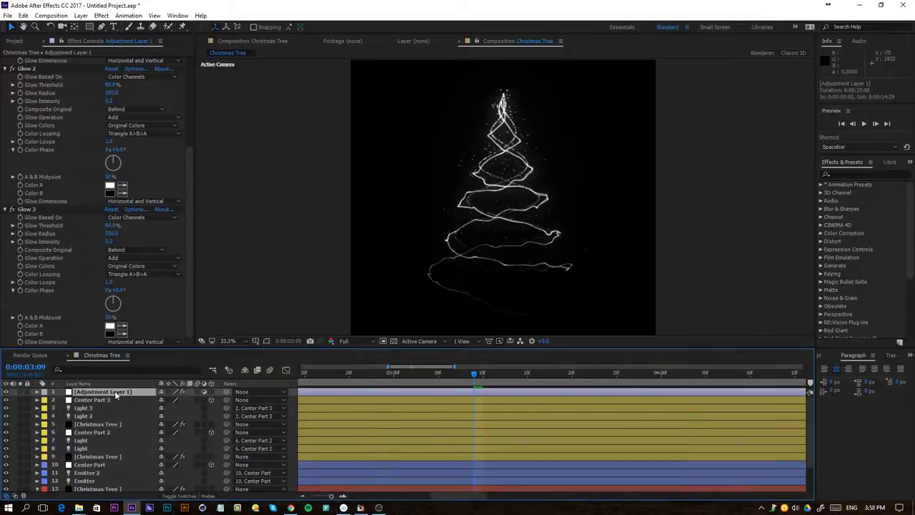
{"action": "left_click", "coordinate": [101, 15]}
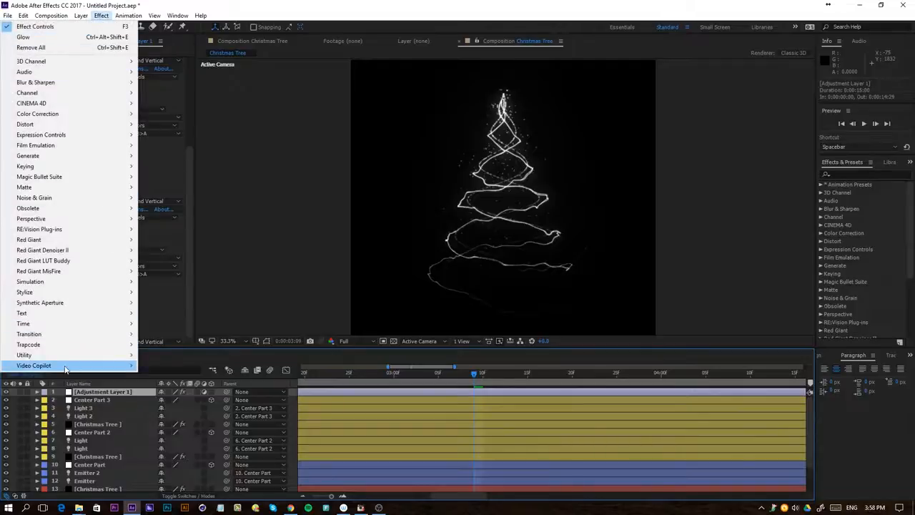
{"action": "mouse_move", "coordinate": [107, 366]}
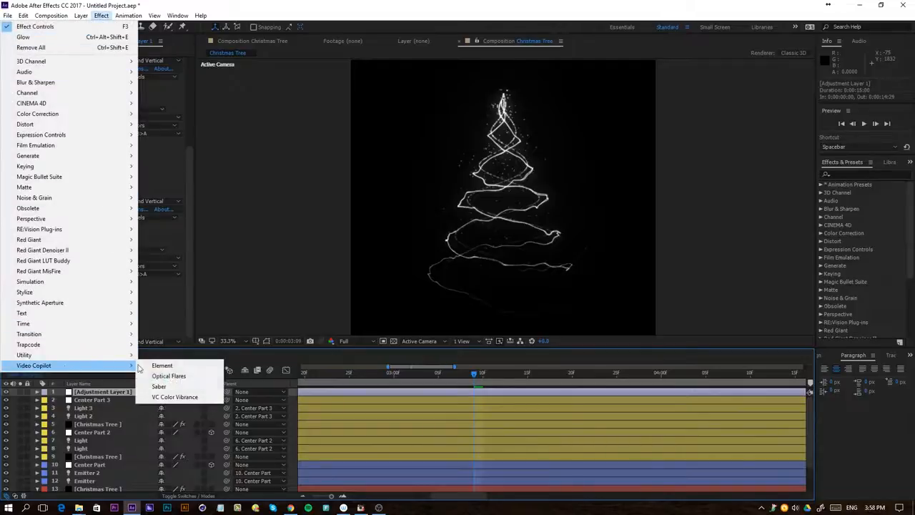
{"action": "left_click", "coordinate": [174, 397]}
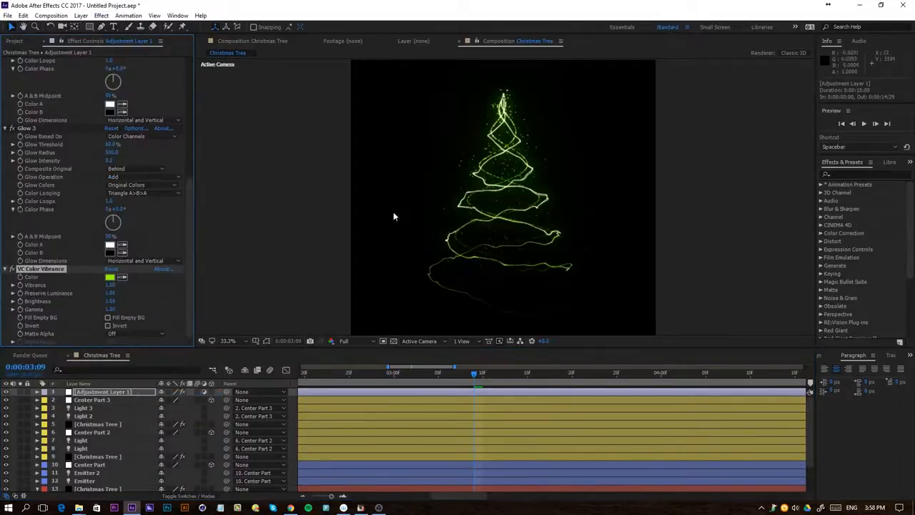
Step: Duplicate the Center Part 2 null with its two Light layers and Christmas Tree layer, and place the copies above the adjustment layer
{"action": "left_click", "coordinate": [376, 372]}
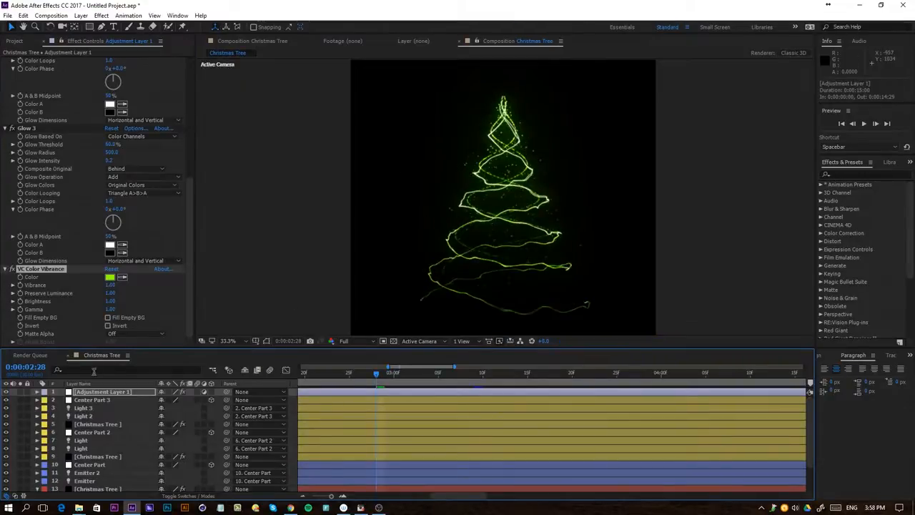
{"action": "left_click", "coordinate": [76, 393]}
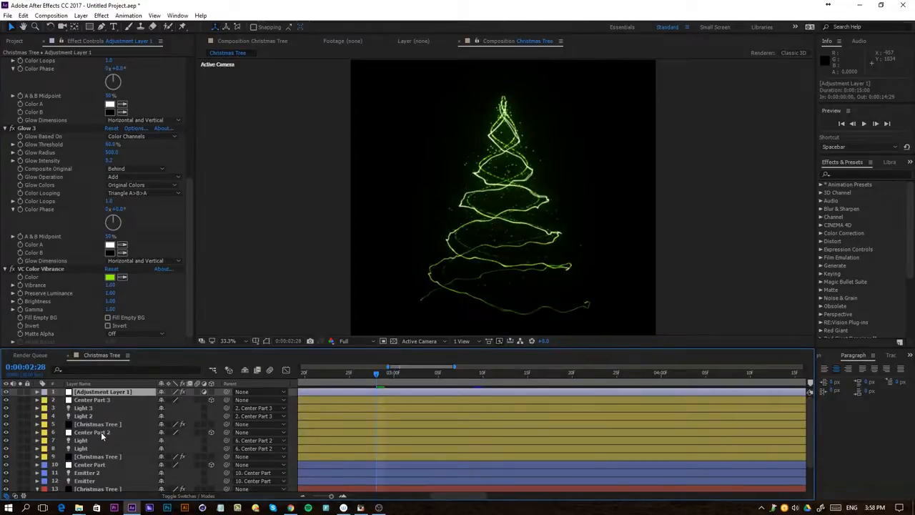
{"action": "left_click", "coordinate": [86, 433]}
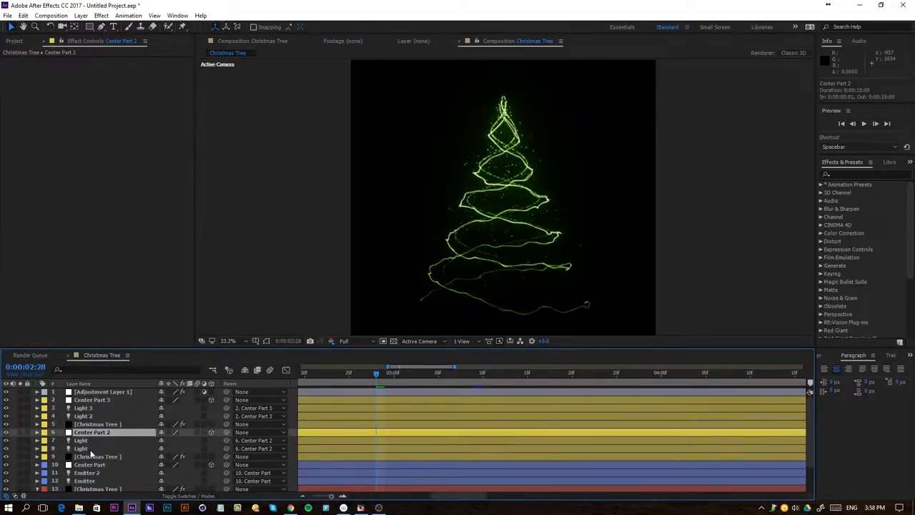
{"action": "left_click", "coordinate": [90, 457], "text": "shift"}
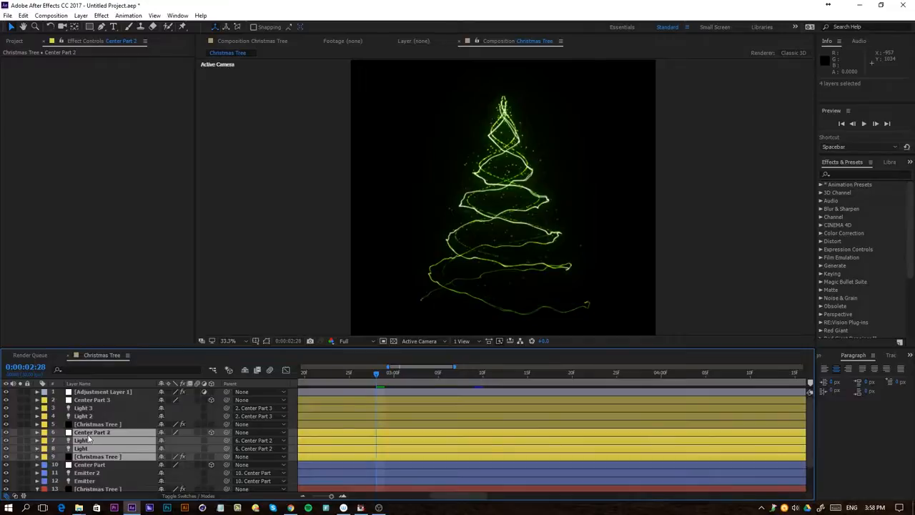
{"action": "key", "text": "ctrl+d"}
{"action": "left_click_drag", "start_coordinate": [89, 440], "coordinate": [101, 392]}
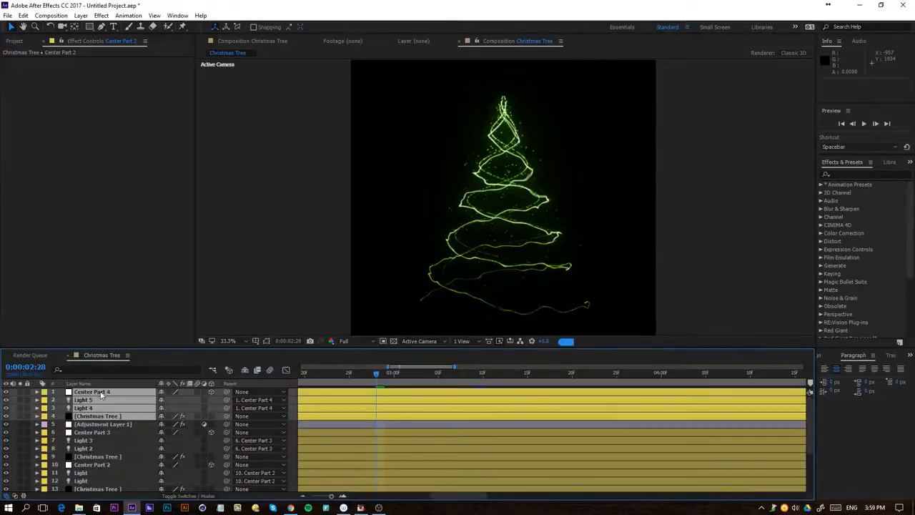
Step: Change the label color of the four duplicated layers to red
{"action": "left_click", "coordinate": [44, 392]}
{"action": "left_click", "coordinate": [70, 233]}
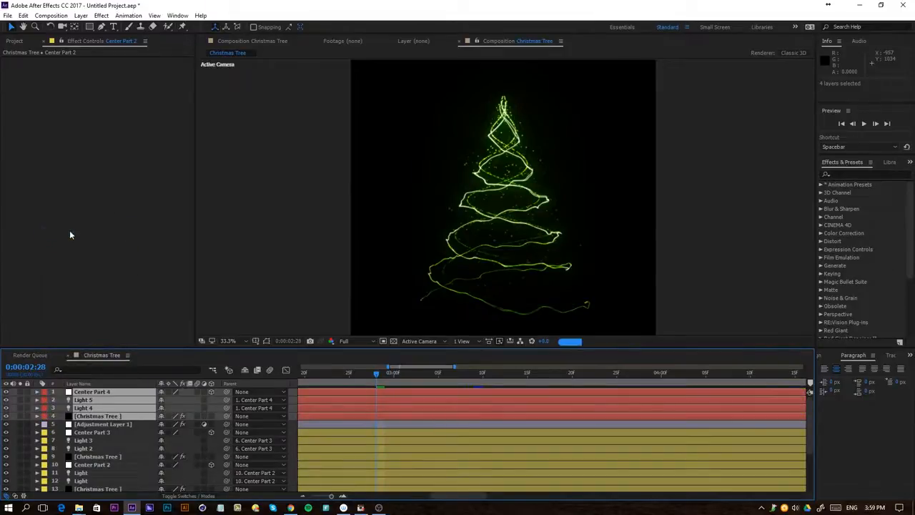
{"action": "left_click", "coordinate": [304, 424]}
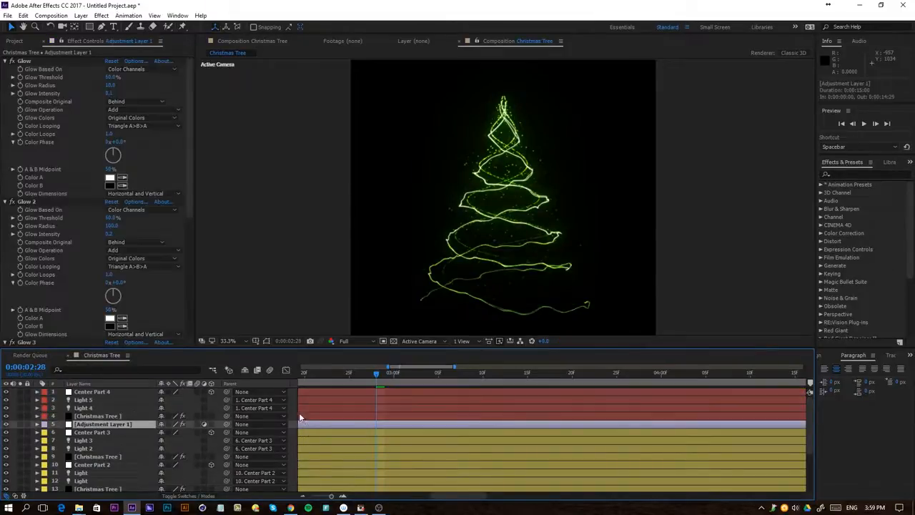
Step: Reveal the duplicated Christmas Tree layer's keyframes and set its Particles/sec keyframe at 0:00:03:00 to 50
{"action": "left_click", "coordinate": [100, 416]}
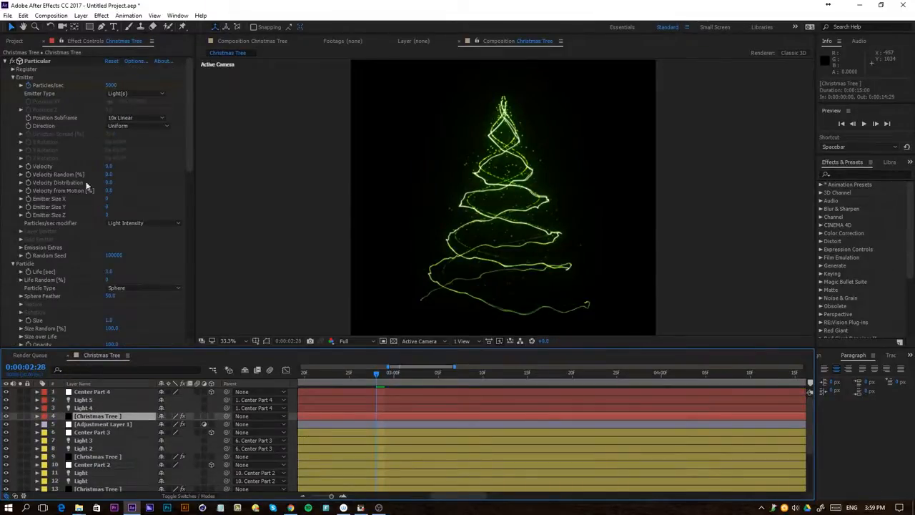
{"action": "key", "text": "u"}
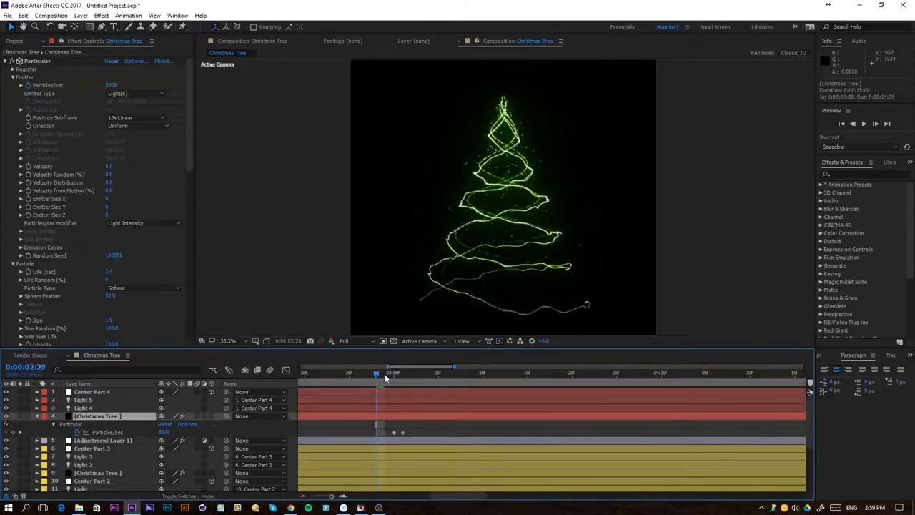
{"action": "key", "text": "k"}
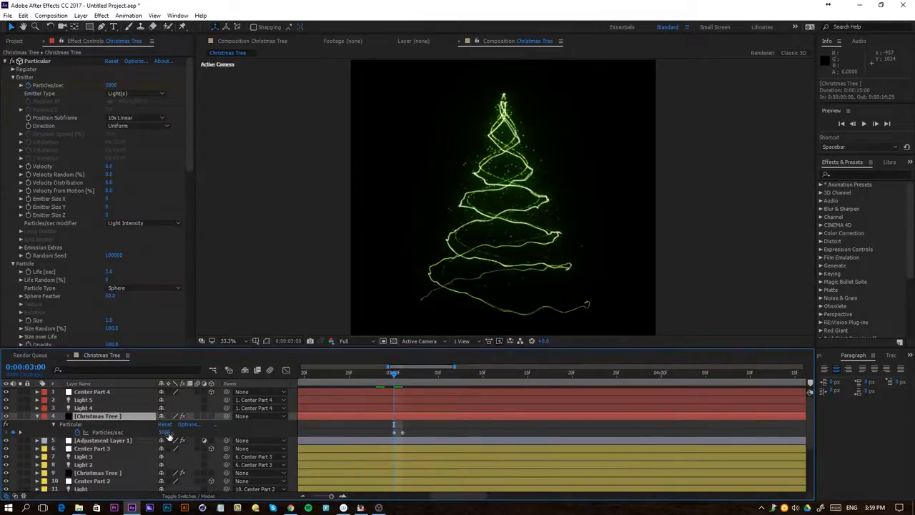
{"action": "left_click", "coordinate": [164, 433]}
{"action": "type", "text": "50"}
{"action": "key", "text": "Return"}
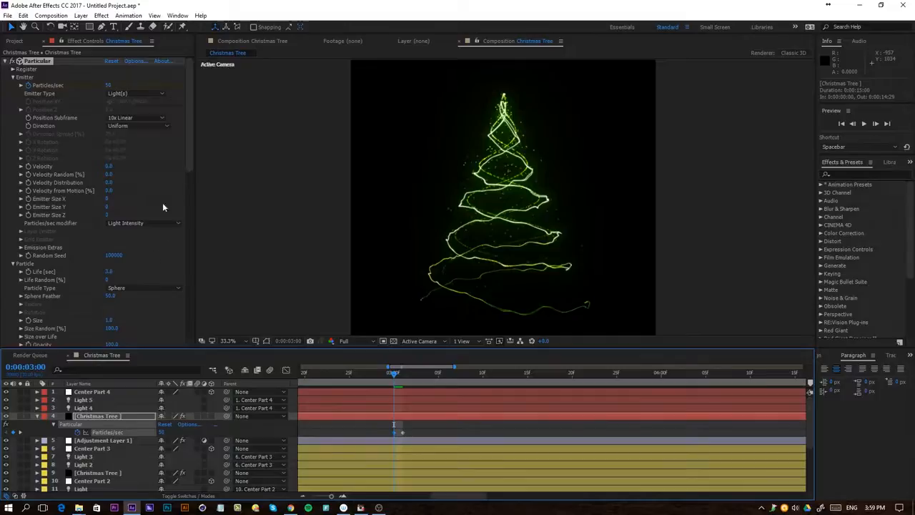
Step: Set the Turbulence Field's Affect Position to 0 in the duplicated layer's Particular physics
{"action": "scroll", "coordinate": [172, 150], "scroll_direction": "down", "scroll_amount": 1}
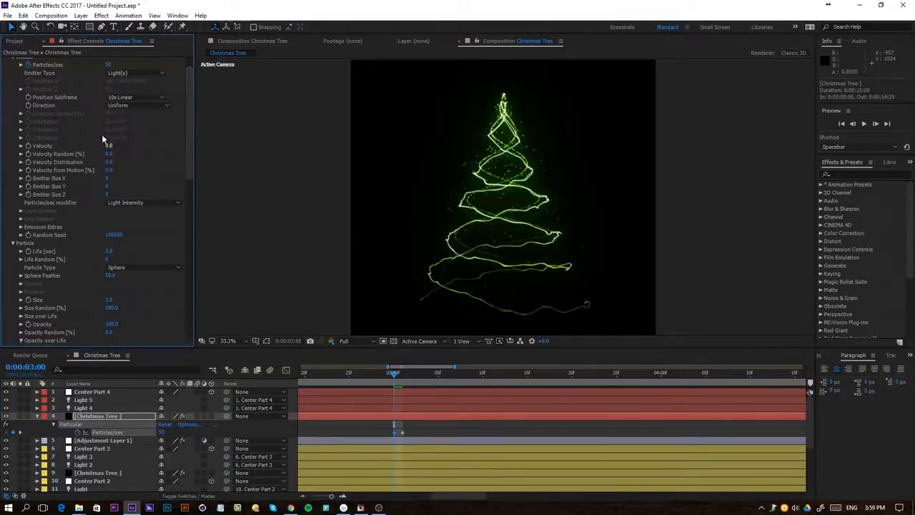
{"action": "left_click_drag", "start_coordinate": [188, 150], "coordinate": [188, 218]}
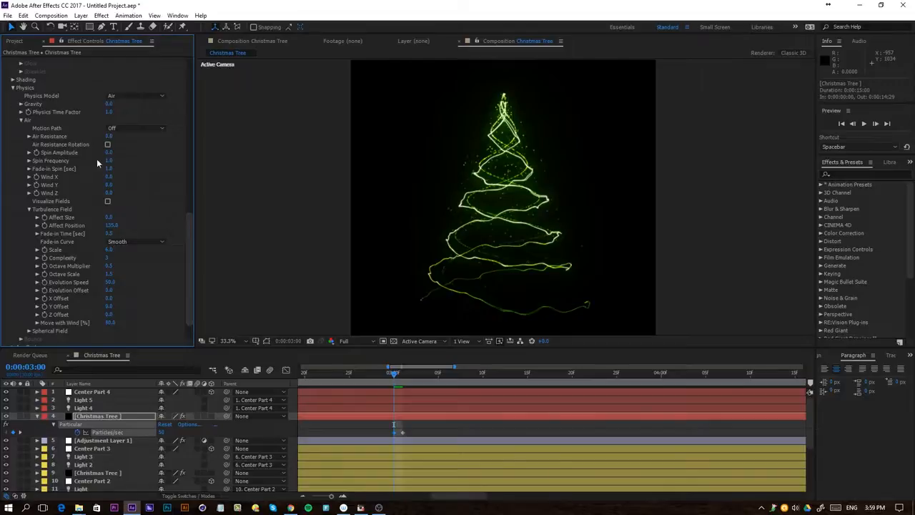
{"action": "key", "text": "Return"}
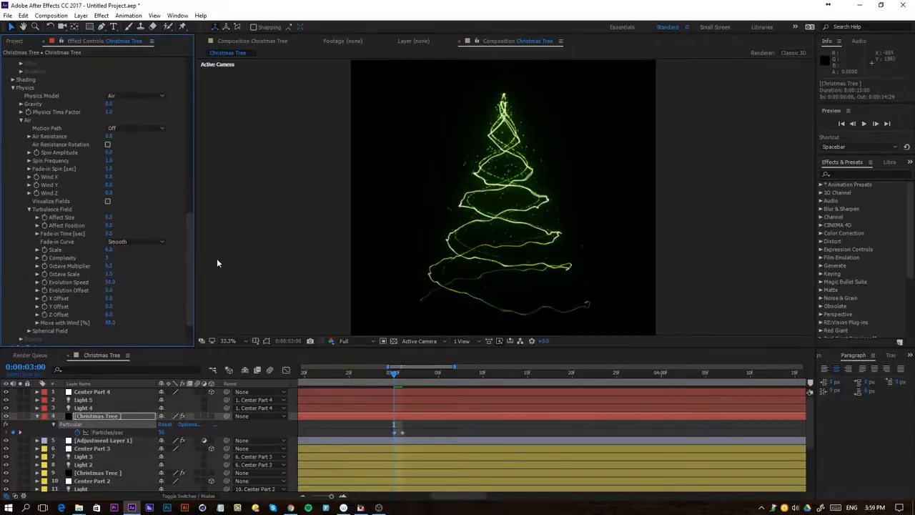
Step: Try a particle Size of 25 before setting it to 15, and set Sphere Feather to 0
{"action": "left_click_drag", "start_coordinate": [185, 229], "coordinate": [188, 175]}
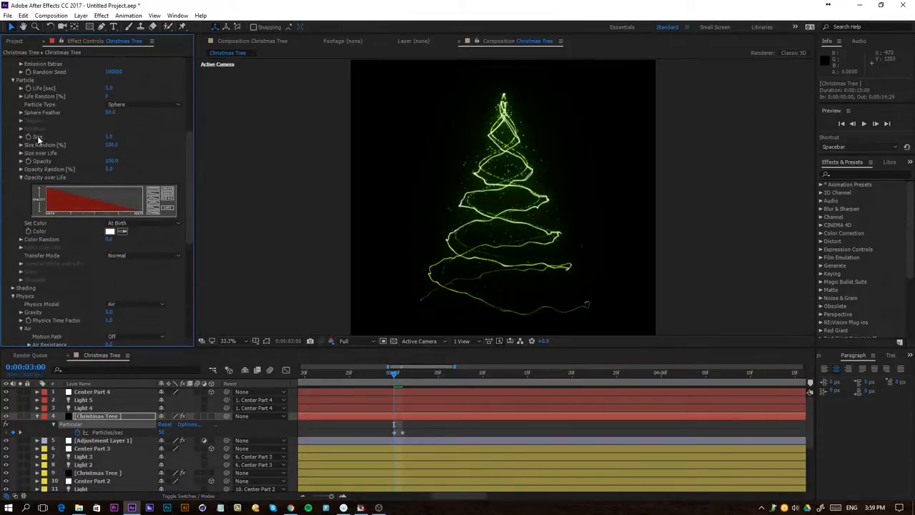
{"action": "type", "text": "25"}
{"action": "key", "text": "Return"}
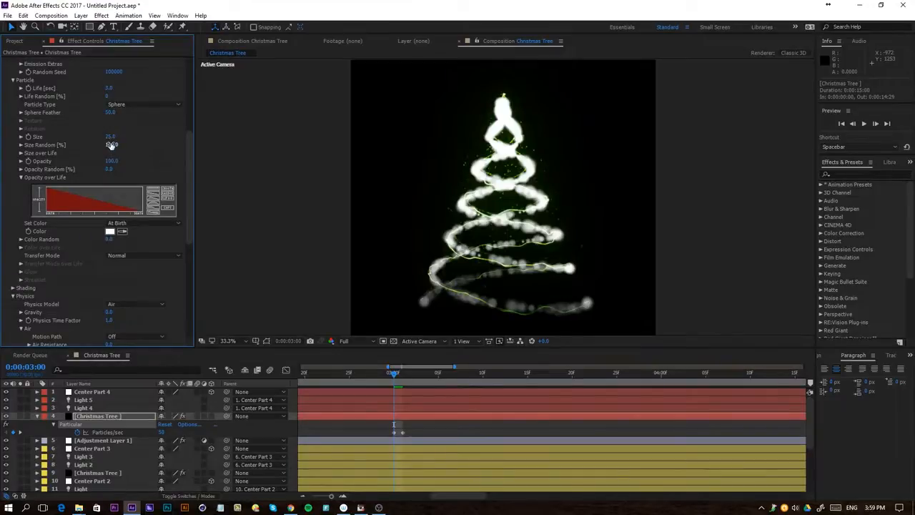
{"action": "left_click", "coordinate": [111, 145]}
{"action": "left_click", "coordinate": [113, 135]}
{"action": "type", "text": "15"}
{"action": "key", "text": "Return"}
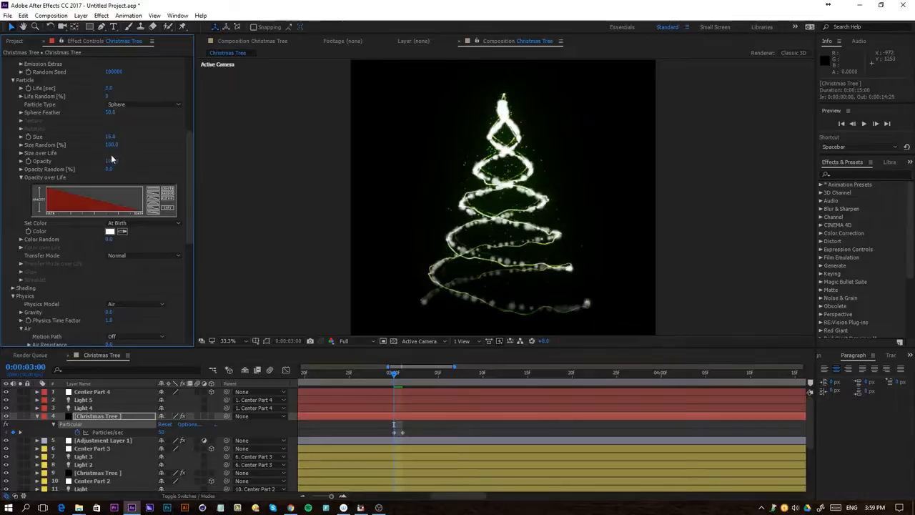
{"action": "type", "text": "0"}
{"action": "key", "text": "Return"}
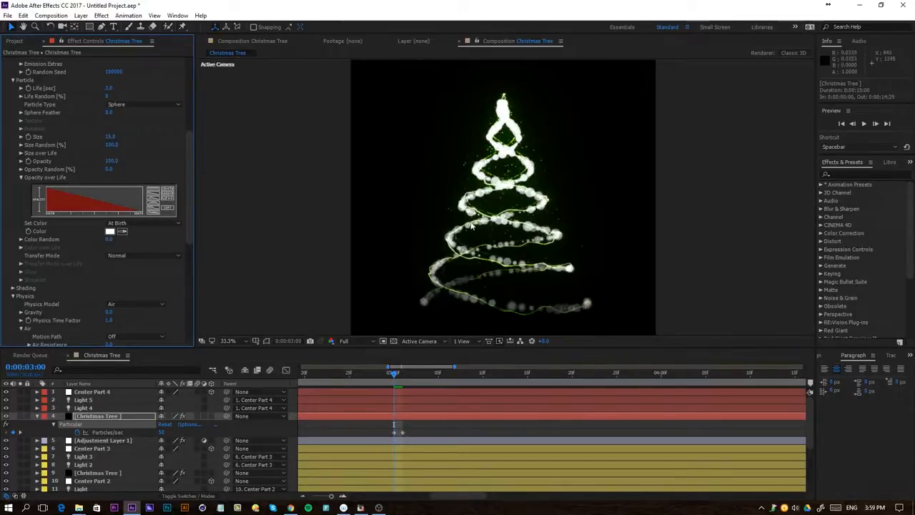
Step: Lower the Particles/sec keyframe at 0:00:03:00, trying 10 before settling on 5
{"action": "left_click_drag", "start_coordinate": [188, 164], "coordinate": [192, 71]}
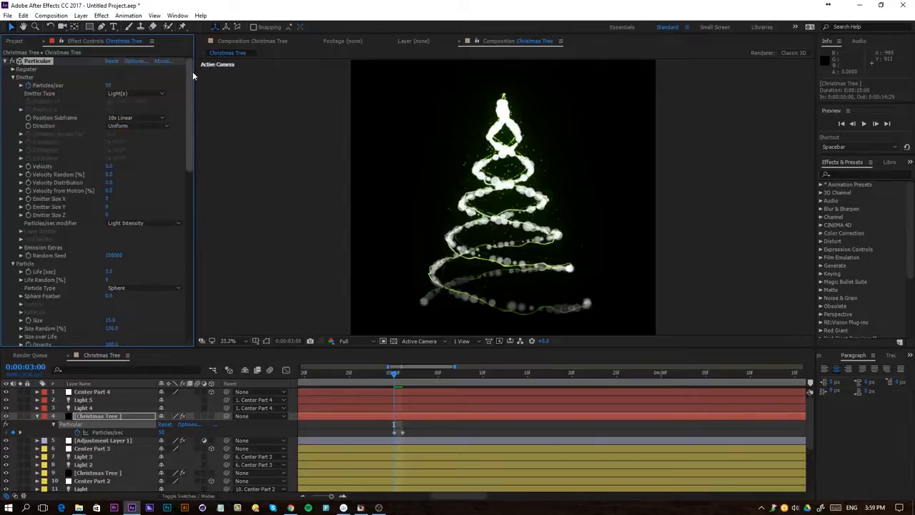
{"action": "left_click", "coordinate": [113, 85]}
{"action": "type", "text": "10"}
{"action": "key", "text": "Return"}
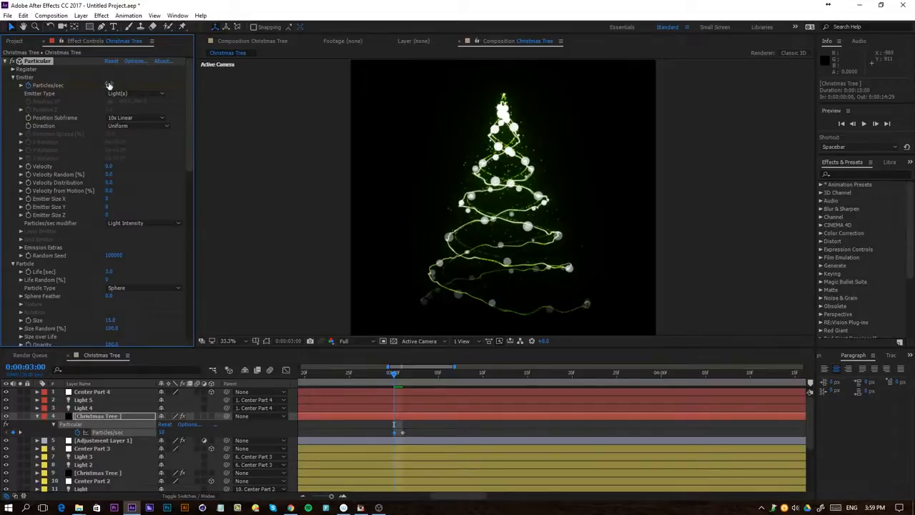
{"action": "left_click", "coordinate": [110, 86]}
{"action": "key", "text": "Return"}
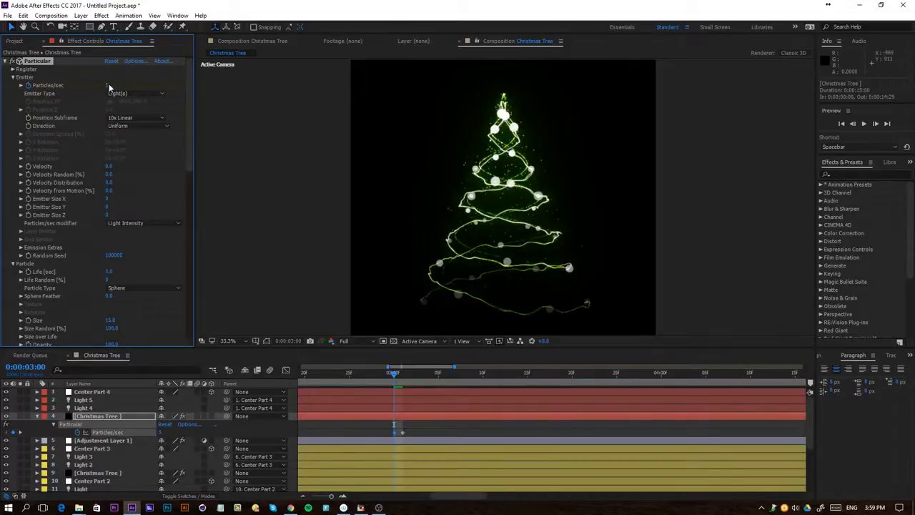
Step: Copy all glow and VC Color Vibrance effects from Adjustment Layer 1 onto the duplicated Christmas Tree layer
{"action": "left_click", "coordinate": [6, 62]}
{"action": "left_click", "coordinate": [97, 440]}
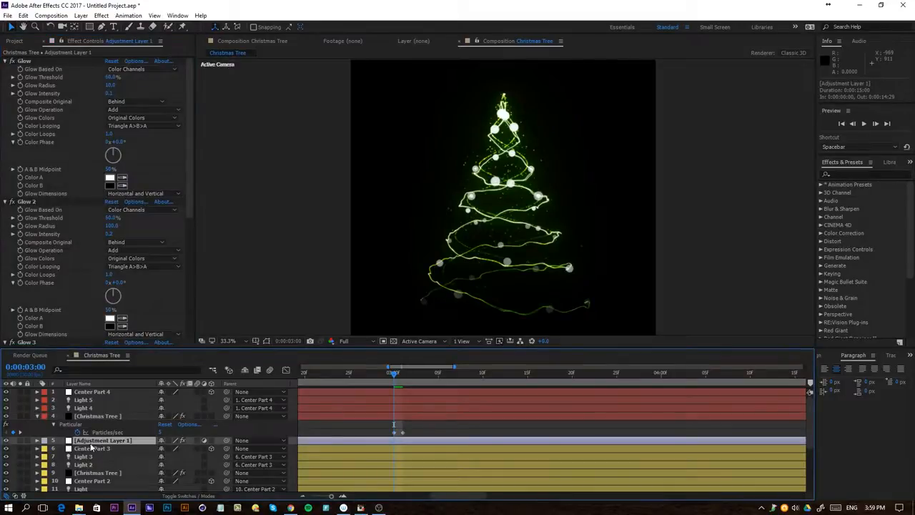
{"action": "left_click", "coordinate": [27, 62]}
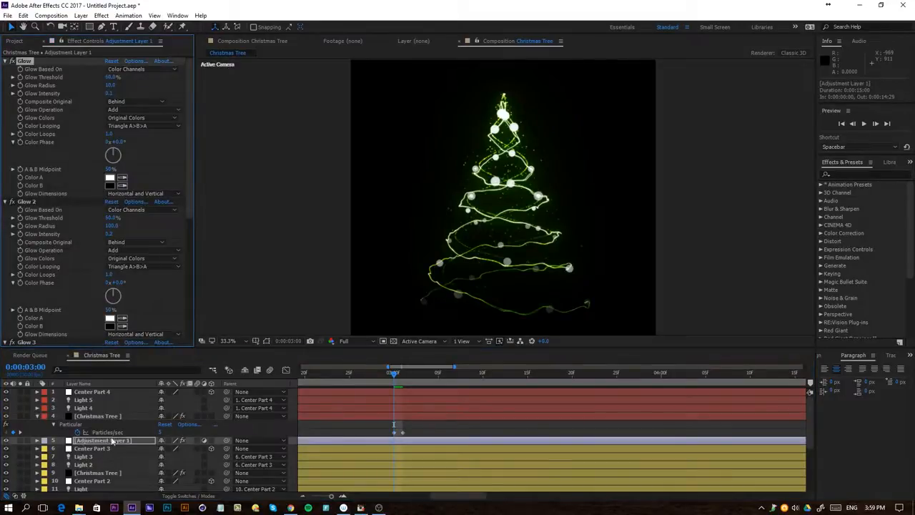
{"action": "key", "text": "ctrl+a"}
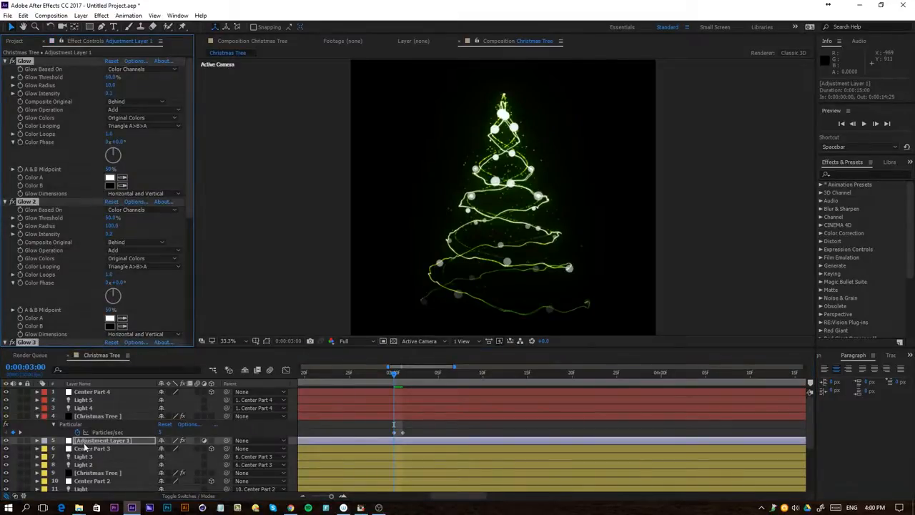
{"action": "left_click", "coordinate": [106, 416]}
{"action": "key", "text": "ctrl+v"}
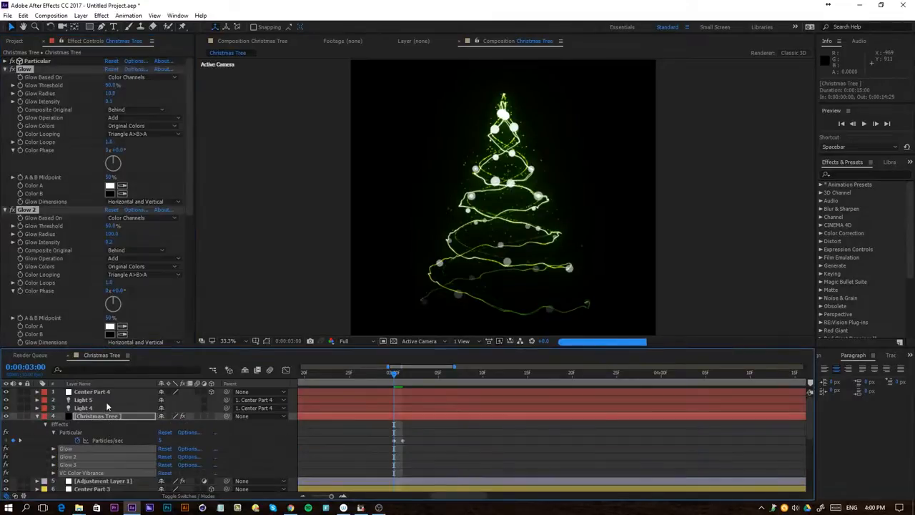
Step: Change the duplicated Christmas Tree layer's VC Color Vibrance color to red (FF0000)
{"action": "left_click_drag", "start_coordinate": [190, 198], "coordinate": [210, 344]}
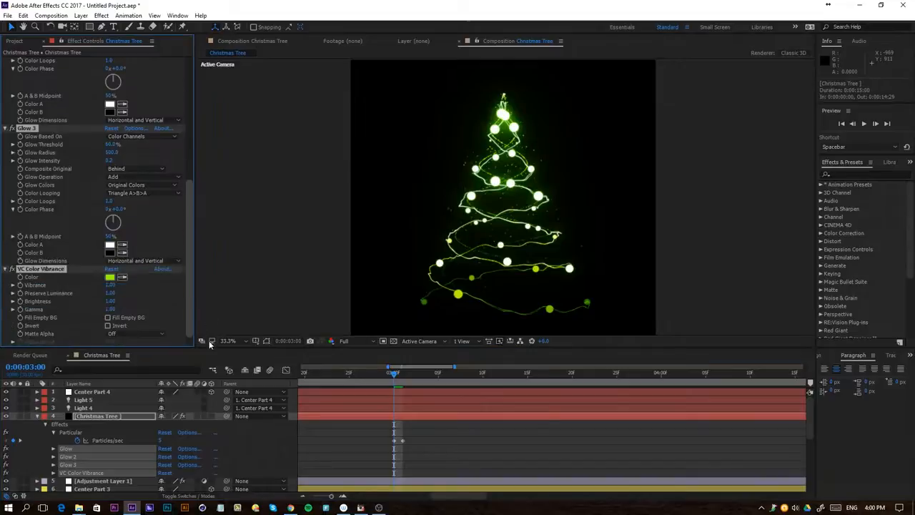
{"action": "left_click", "coordinate": [110, 276]}
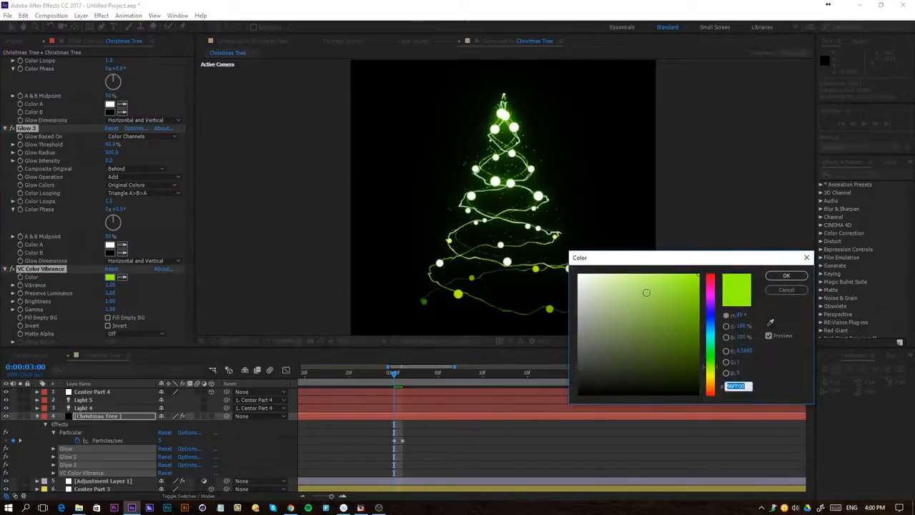
{"action": "left_click_drag", "start_coordinate": [707, 288], "coordinate": [708, 258]}
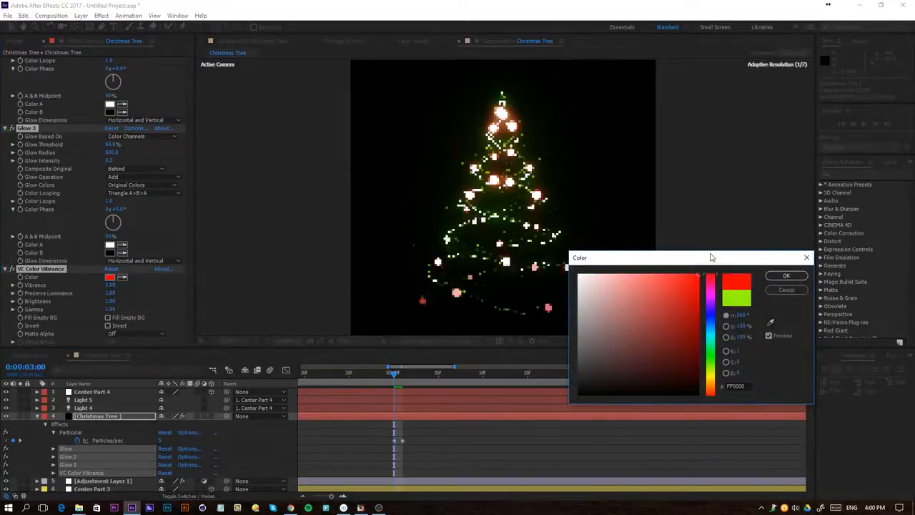
{"action": "left_click", "coordinate": [781, 278]}
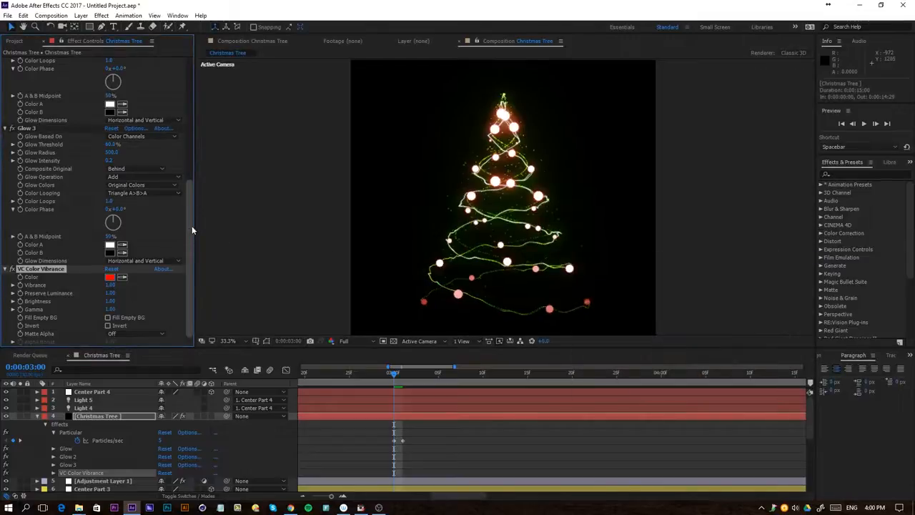
Step: Set Particular's particle Color on the duplicated Christmas Tree layer to a bright red, about FF2C2C
{"action": "left_click_drag", "start_coordinate": [190, 228], "coordinate": [201, 97]}
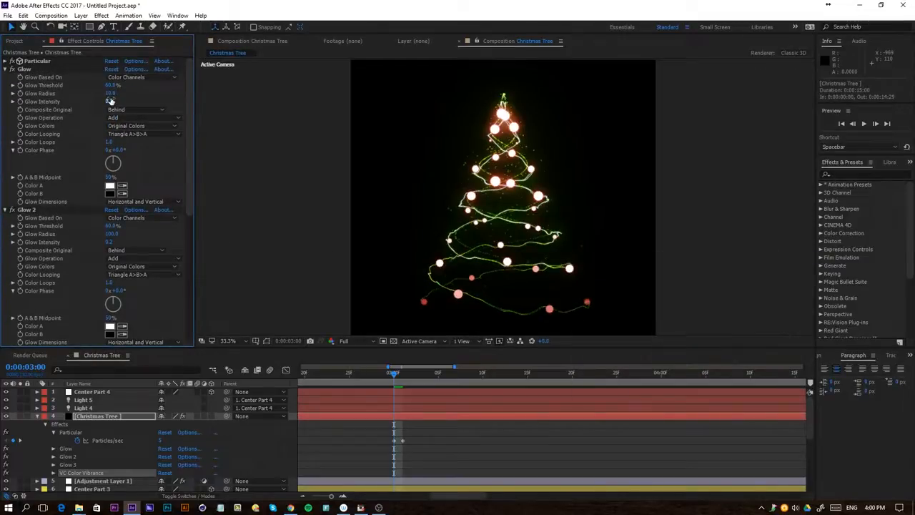
{"action": "left_click", "coordinate": [9, 62]}
{"action": "scroll", "coordinate": [17, 208], "scroll_direction": "down", "scroll_amount": 5}
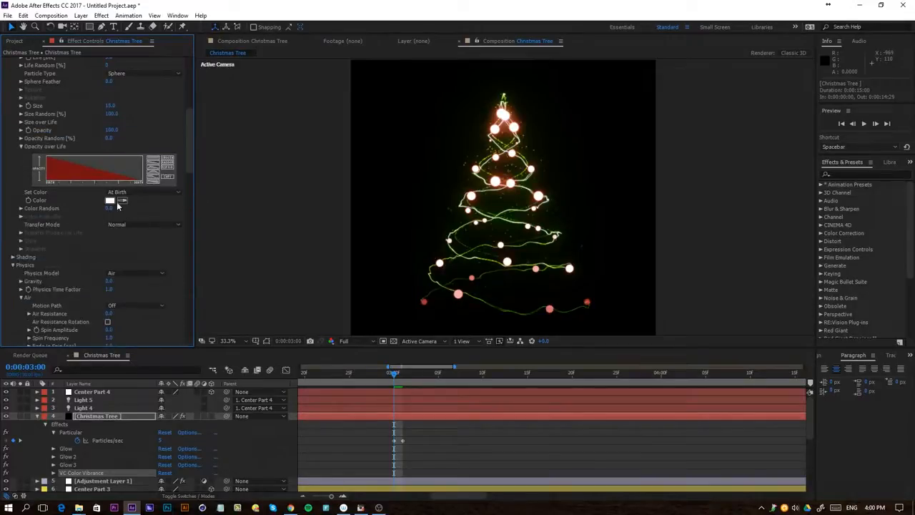
{"action": "left_click", "coordinate": [110, 200]}
{"action": "left_click_drag", "start_coordinate": [624, 278], "coordinate": [678, 274]}
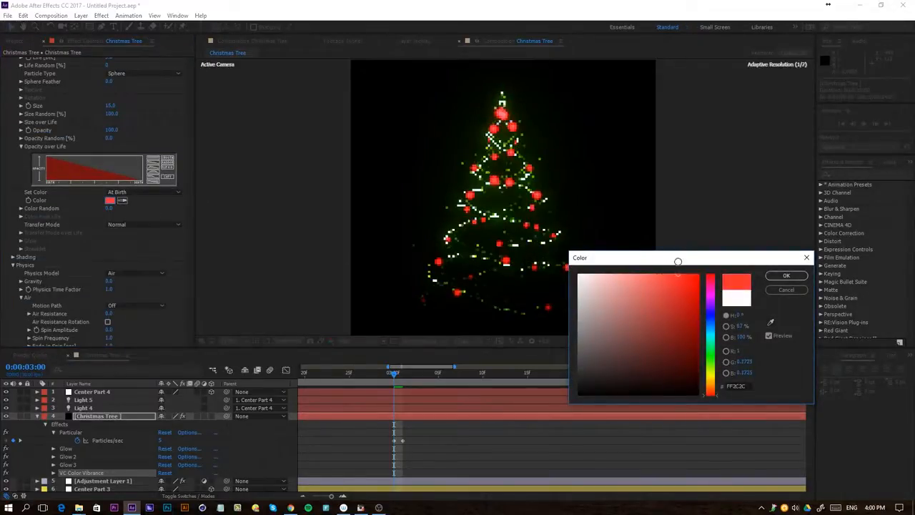
{"action": "left_click", "coordinate": [785, 276]}
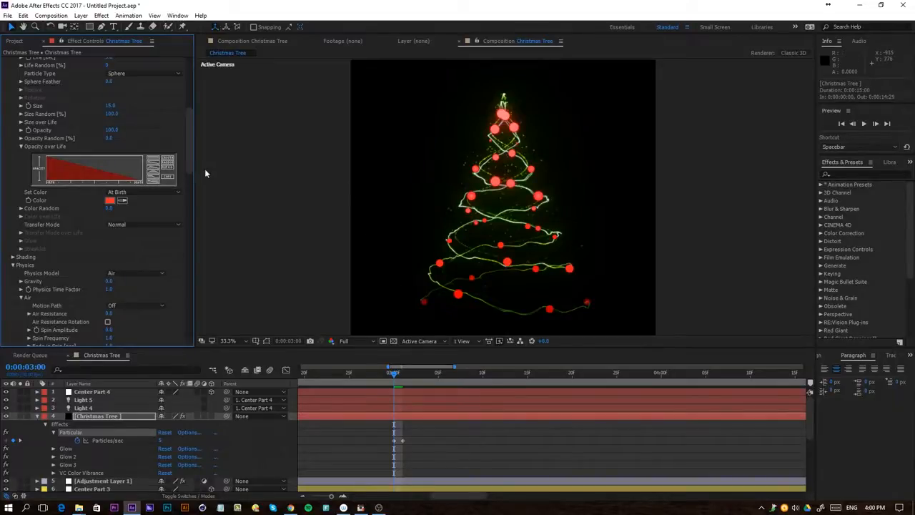
Step: Soften the red particles by setting Sphere Feather to 32
{"action": "left_click", "coordinate": [92, 419]}
{"action": "scroll", "coordinate": [75, 138], "scroll_direction": "up", "scroll_amount": 4}
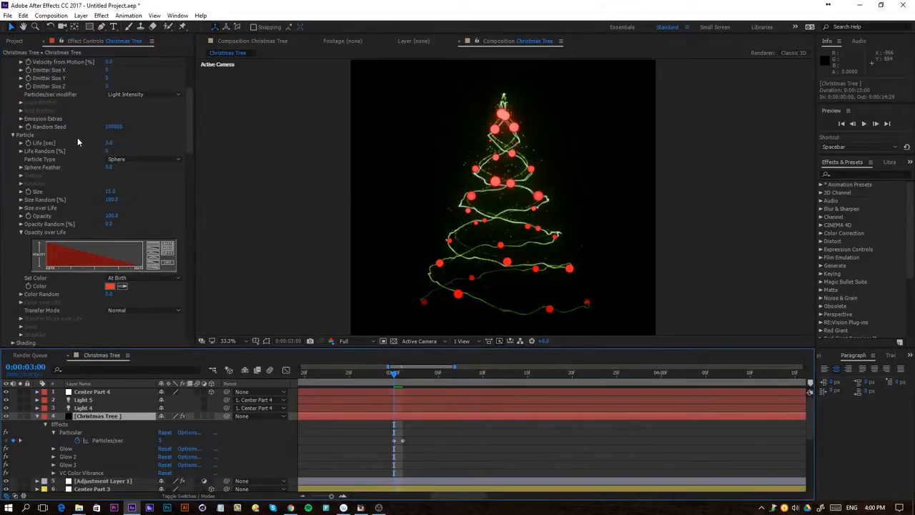
{"action": "left_click_drag", "start_coordinate": [110, 169], "coordinate": [125, 167]}
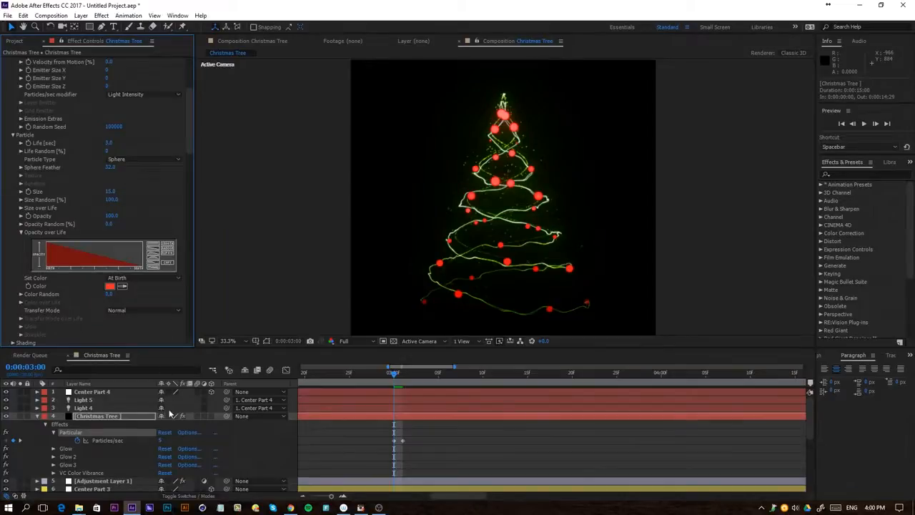
Step: Change Particular's particle Color on the red-labelled ornament Christmas Tree layer to a pale warm orange, about FFD8A0
{"action": "left_click", "coordinate": [365, 449]}
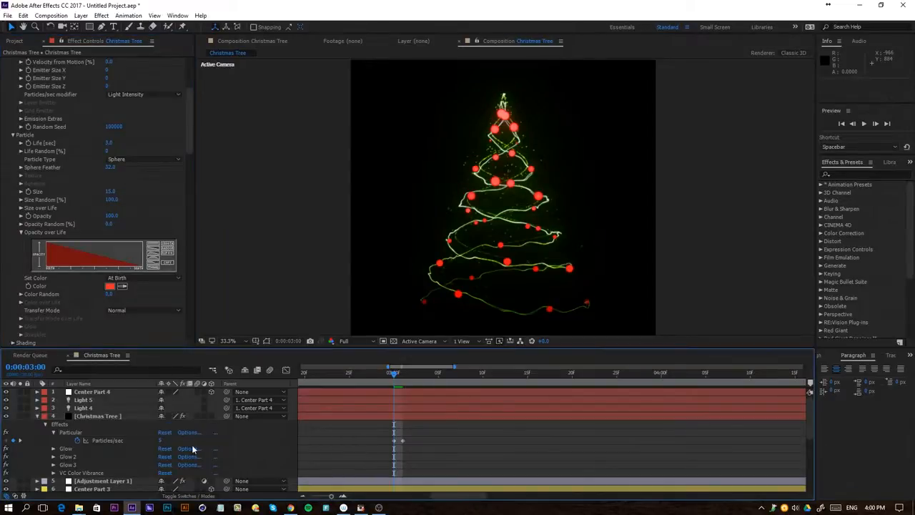
{"action": "left_click", "coordinate": [107, 416]}
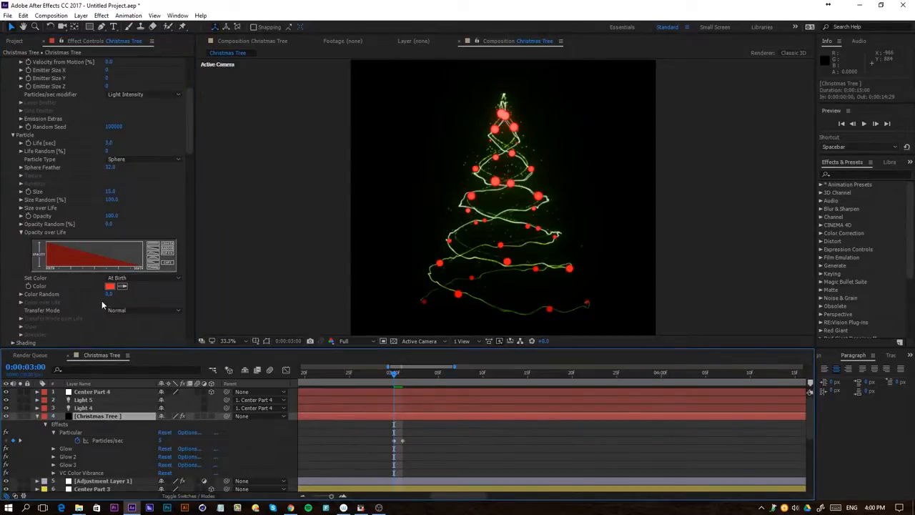
{"action": "left_click", "coordinate": [110, 286]}
{"action": "type", "text": "FFD8A0"}
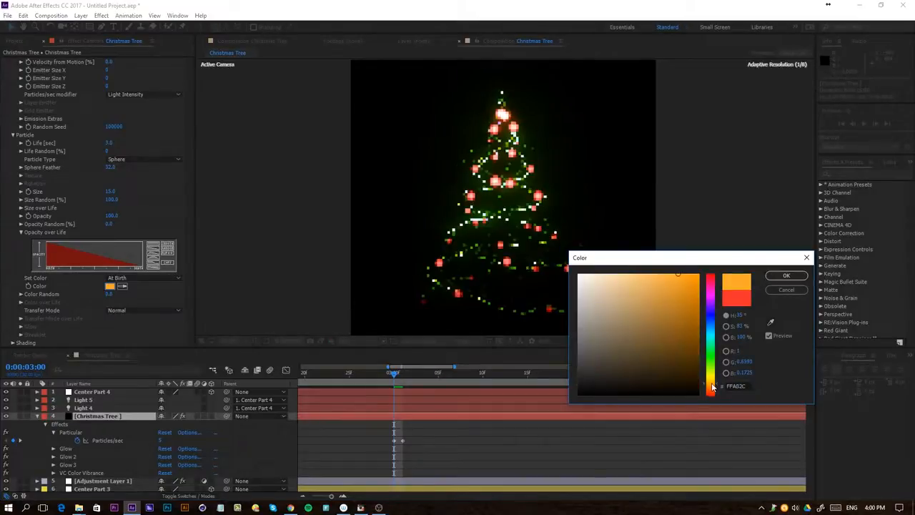
{"action": "left_click", "coordinate": [787, 275]}
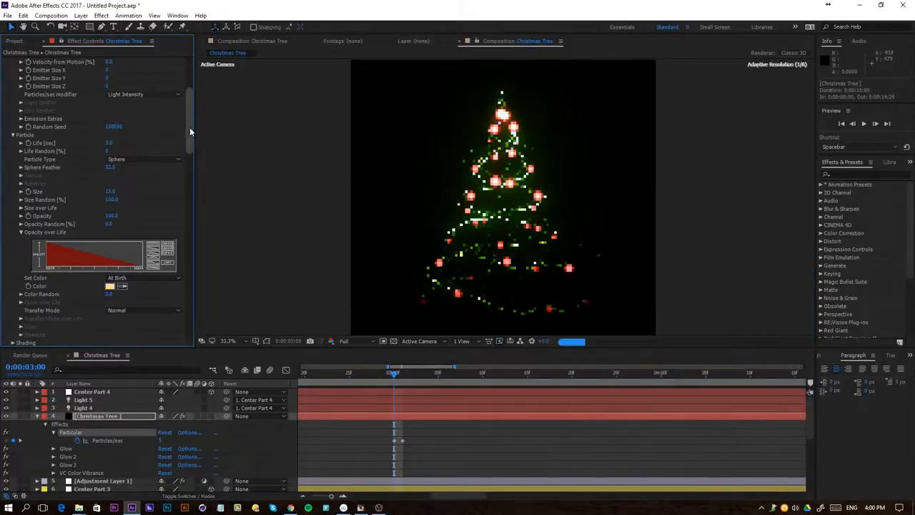
Step: Set the ornament Christmas Tree layer's VC Color Vibrance color to a very pale pinkish tint
{"action": "left_click_drag", "start_coordinate": [190, 127], "coordinate": [187, 326]}
{"action": "left_click", "coordinate": [110, 278]}
{"action": "left_click_drag", "start_coordinate": [617, 281], "coordinate": [604, 274]}
{"action": "left_click", "coordinate": [786, 275]}
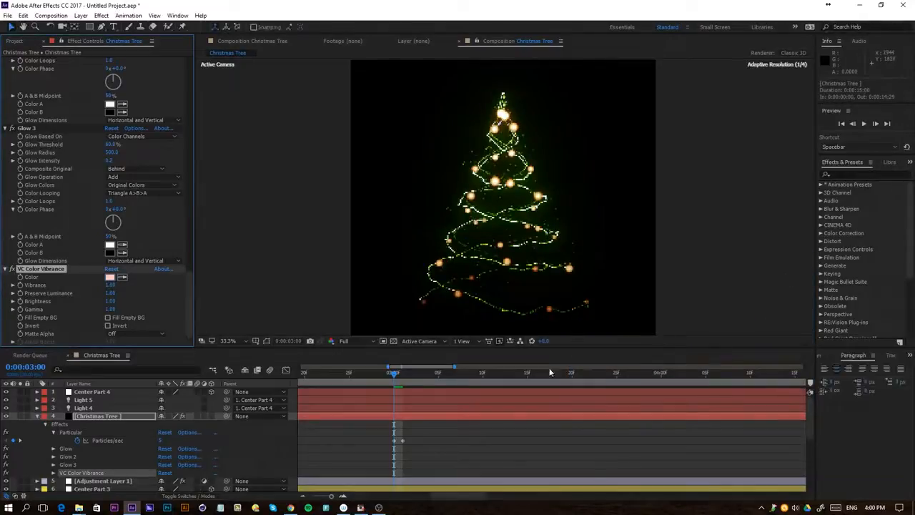
Step: Change Adjustment Layer 1's VC Color Vibrance color to golden yellow (FFD800)
{"action": "scroll", "coordinate": [96, 448], "scroll_direction": "down", "scroll_amount": 3}
{"action": "left_click", "coordinate": [100, 407]}
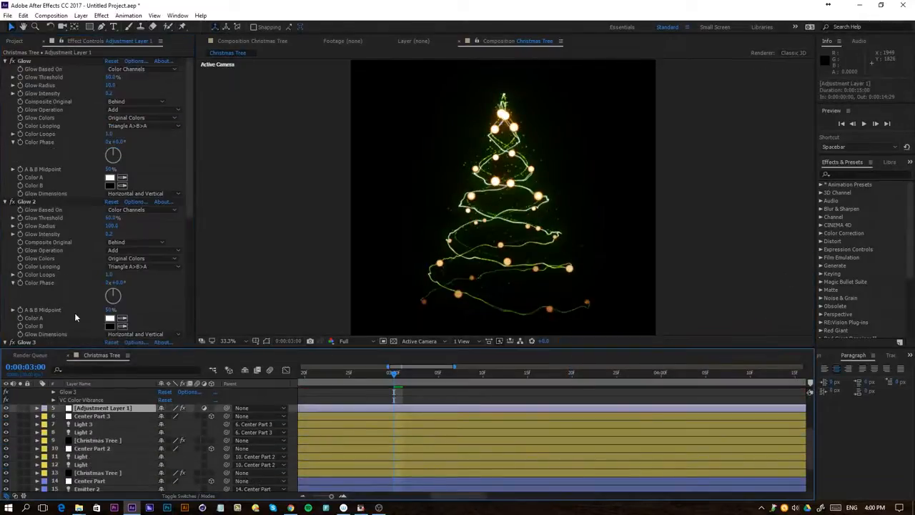
{"action": "left_click", "coordinate": [109, 277]}
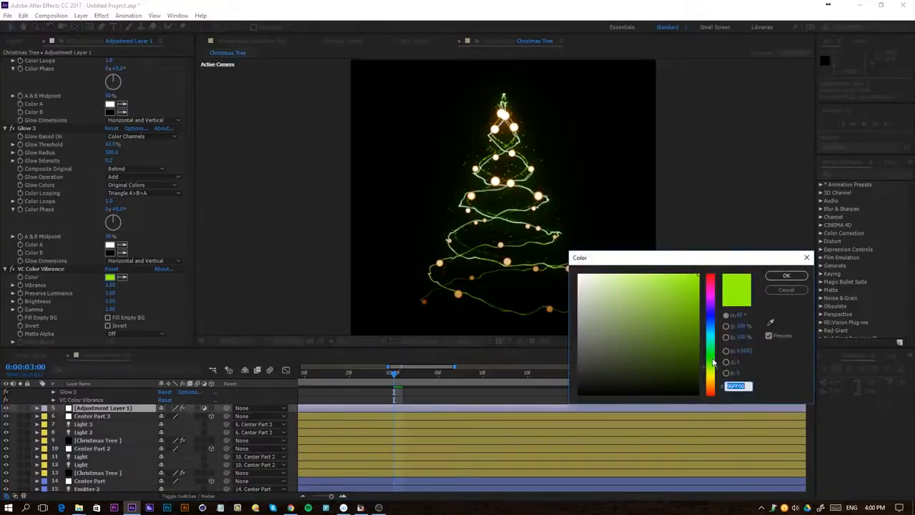
{"action": "left_click_drag", "start_coordinate": [711, 366], "coordinate": [712, 381]}
{"action": "left_click", "coordinate": [787, 275]}
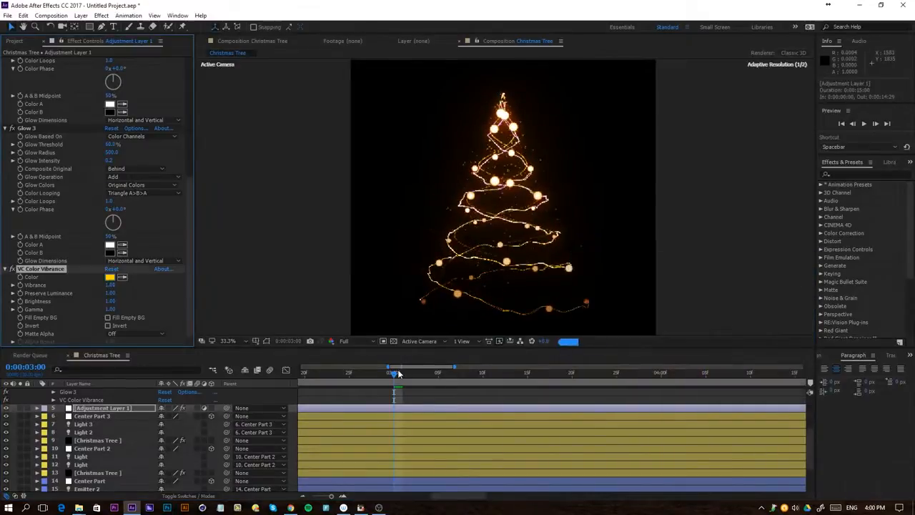
Step: Delete the ornament layer group: Center Part 4, Light 5, Light 4 and their Christmas Tree particle layer
{"action": "scroll", "coordinate": [93, 418], "scroll_direction": "up", "scroll_amount": 5}
{"action": "left_click", "coordinate": [93, 415]}
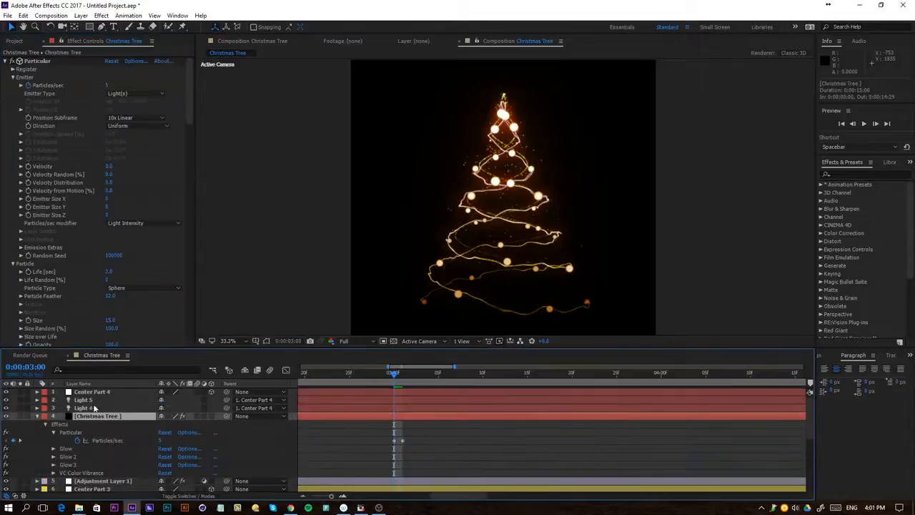
{"action": "left_click", "coordinate": [100, 394], "text": "shift"}
{"action": "key", "text": "Delete"}
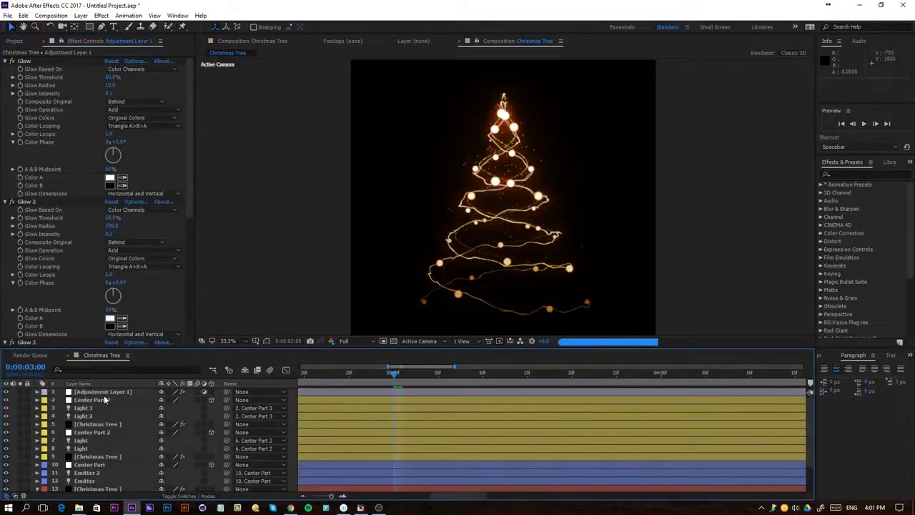
Step: Set Adjustment Layer 1's VC Color Vibrance color to orange (FF9C00)
{"action": "left_click", "coordinate": [109, 394]}
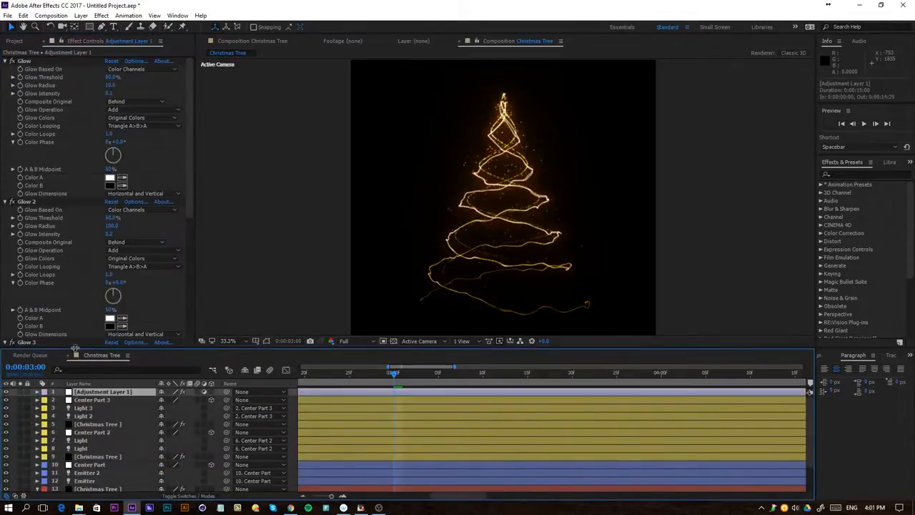
{"action": "scroll", "coordinate": [85, 328], "scroll_direction": "down", "scroll_amount": 5}
{"action": "left_click", "coordinate": [109, 277]}
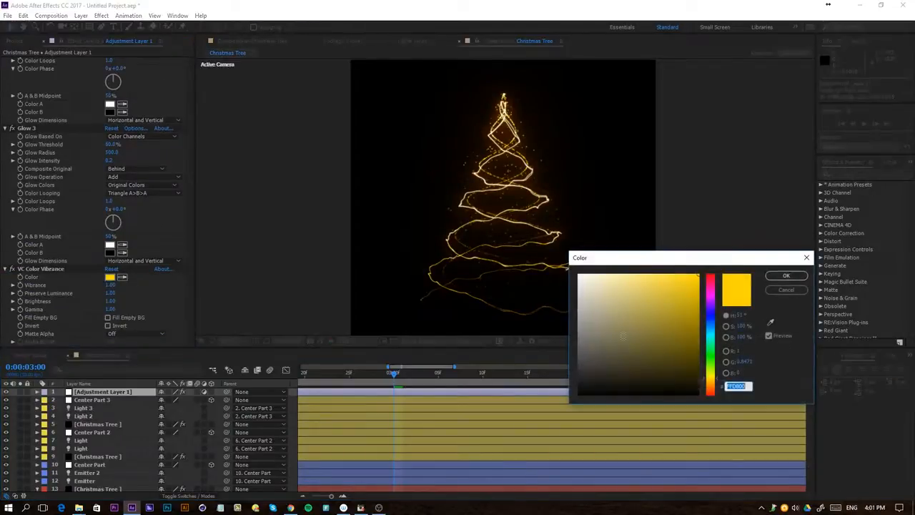
{"action": "left_click_drag", "start_coordinate": [712, 390], "coordinate": [713, 383]}
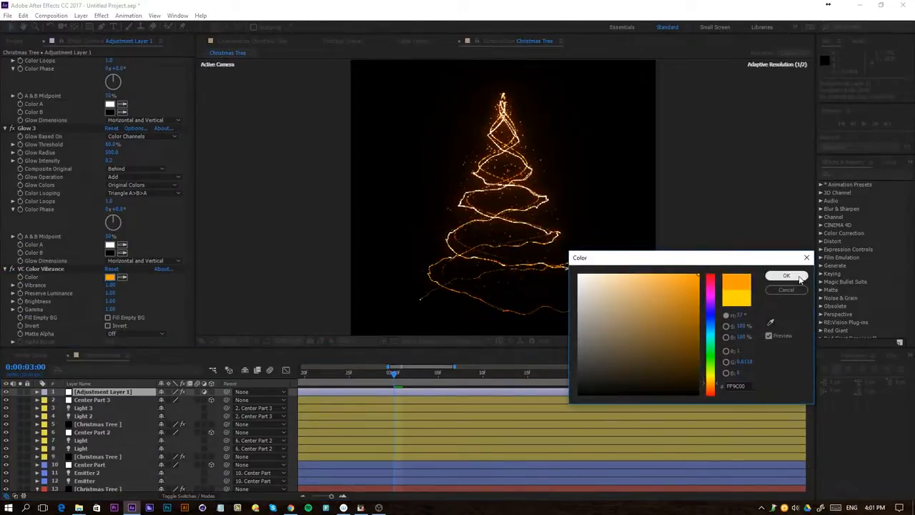
{"action": "left_click", "coordinate": [786, 276]}
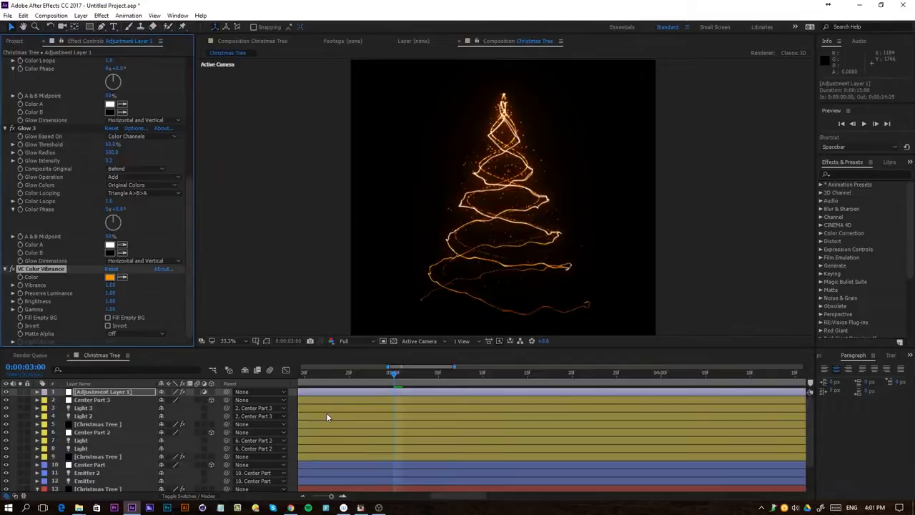
{"action": "left_click", "coordinate": [346, 423]}
Step: Strengthen Adjustment Layer 1's glow by raising the first Glow's intensity to about 0.4 and Glow 2's intensity to 0.3
{"action": "left_click", "coordinate": [93, 392]}
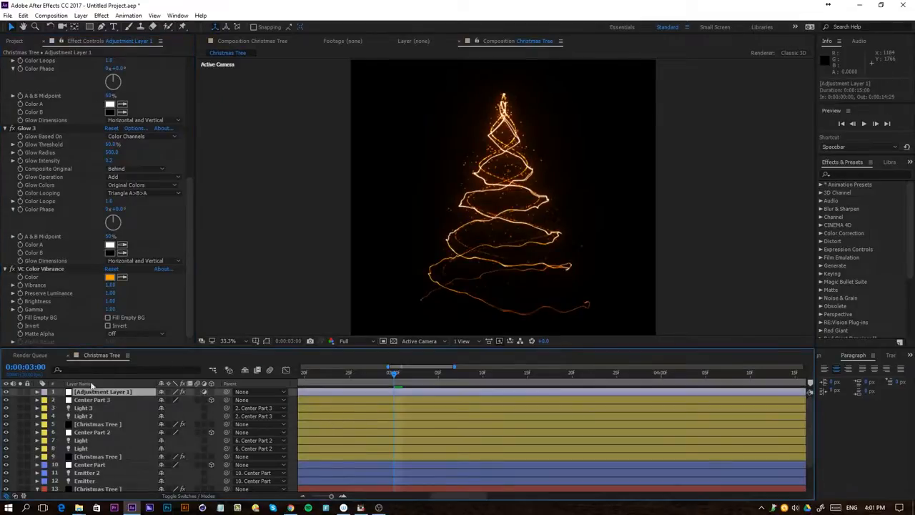
{"action": "scroll", "coordinate": [61, 196], "scroll_direction": "up", "scroll_amount": 5}
{"action": "left_click_drag", "start_coordinate": [107, 96], "coordinate": [120, 100]}
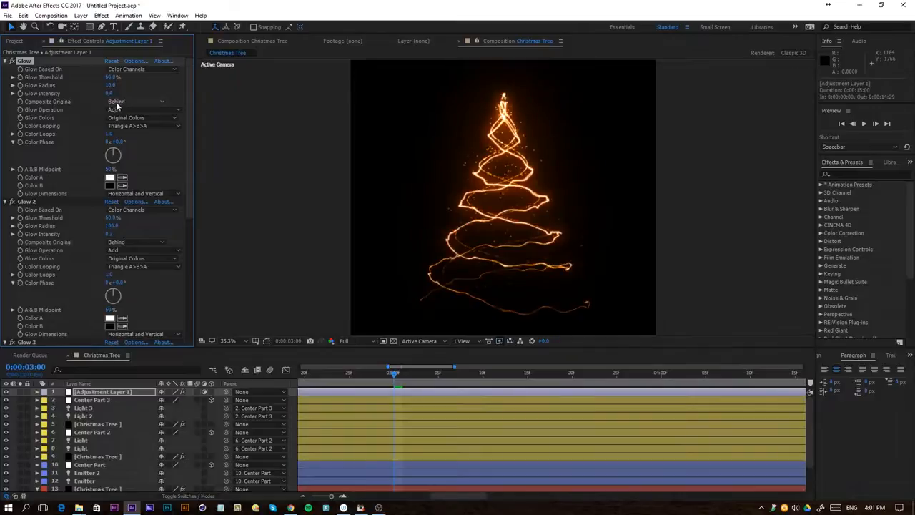
{"action": "scroll", "coordinate": [107, 158], "scroll_direction": "down", "scroll_amount": 1}
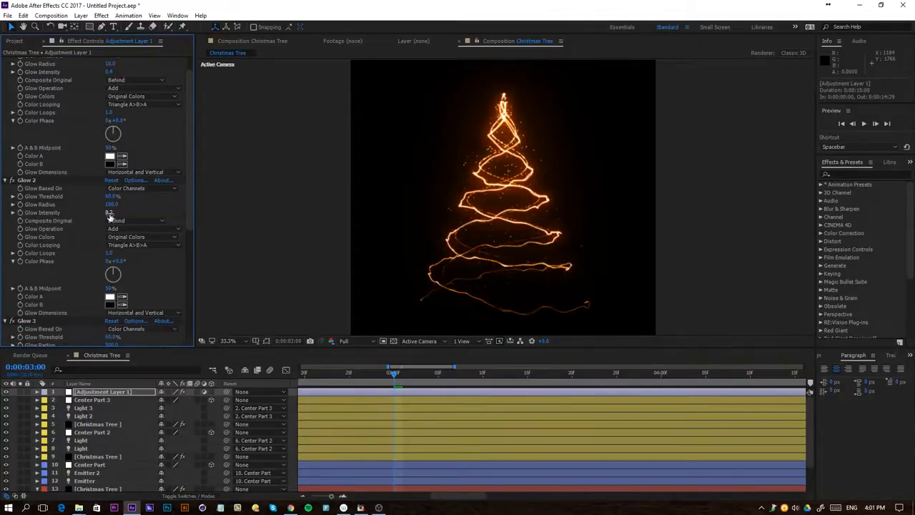
{"action": "left_click_drag", "start_coordinate": [110, 213], "coordinate": [125, 219]}
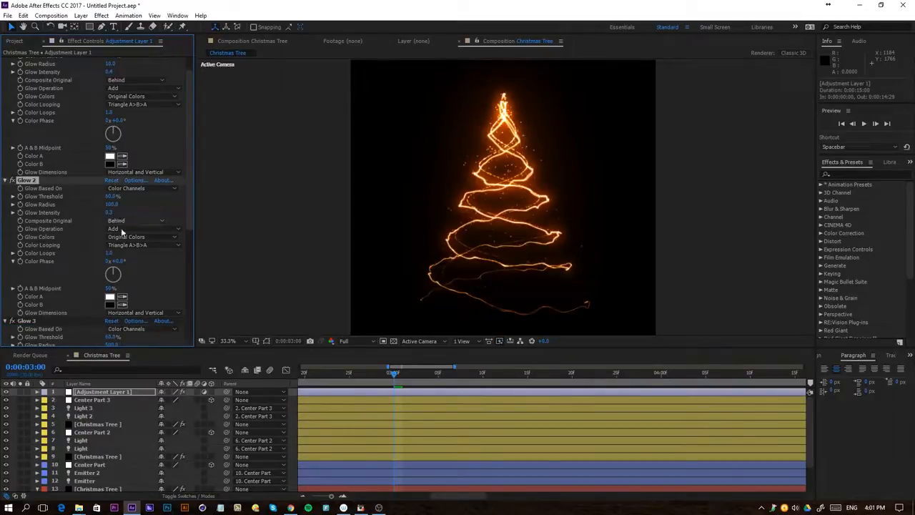
Step: Play a short preview of the orange tree animation
{"action": "left_click", "coordinate": [434, 443]}
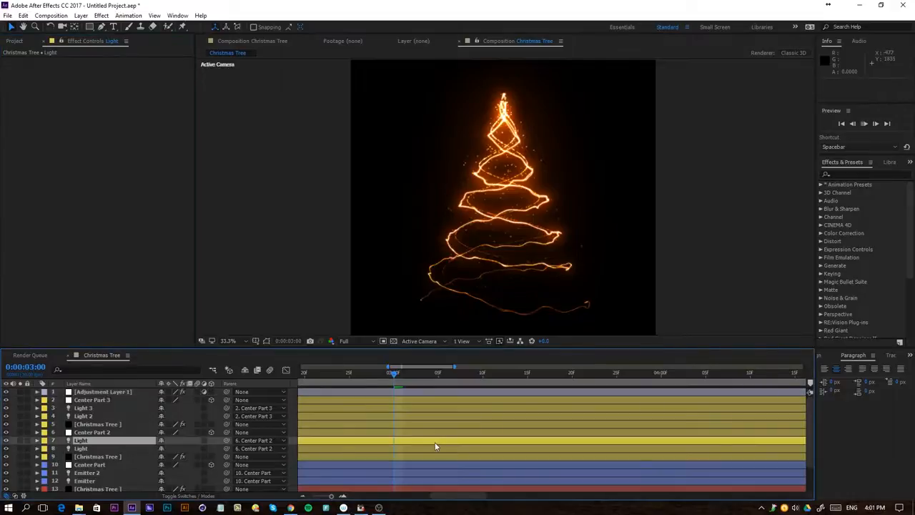
{"action": "key", "text": "space"}
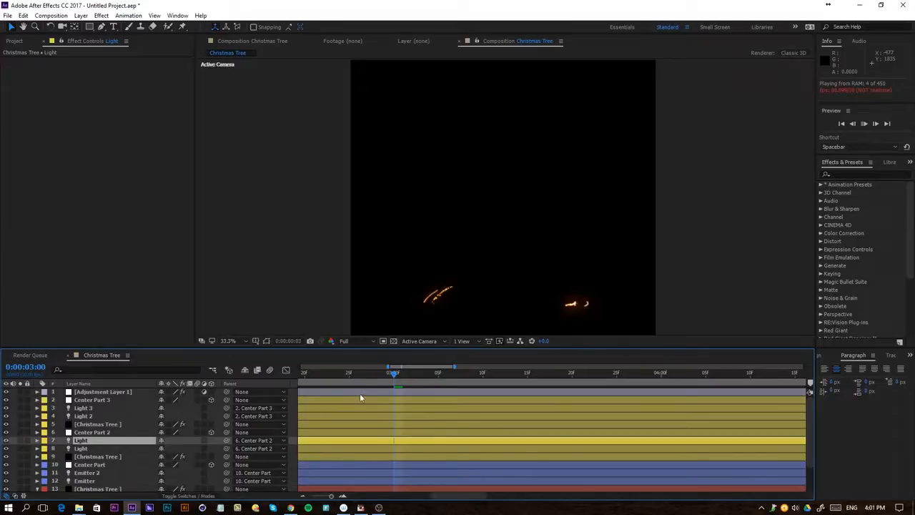
{"action": "key", "text": "space"}
Step: Add a two-node 35mm camera named Camera 1 and place it at the top of the layer stack
{"action": "left_click", "coordinate": [80, 15]}
{"action": "mouse_move", "coordinate": [29, 26]}
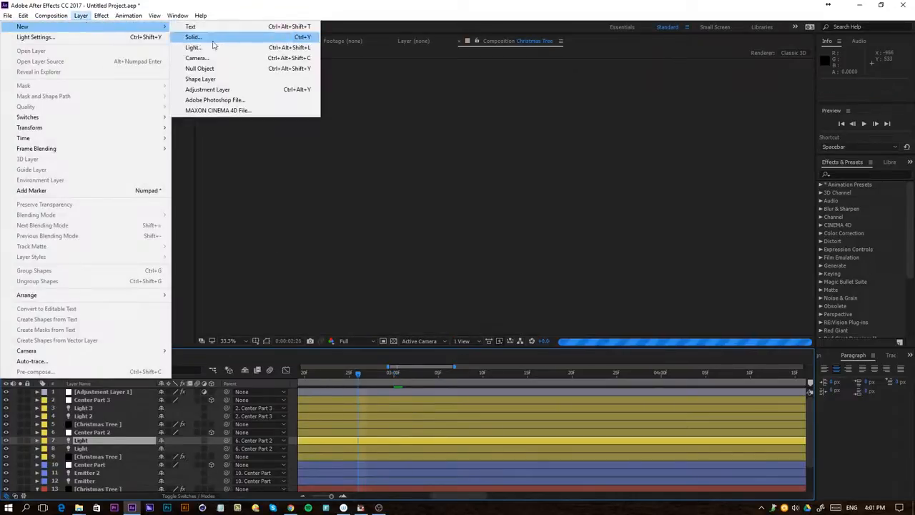
{"action": "left_click", "coordinate": [208, 58]}
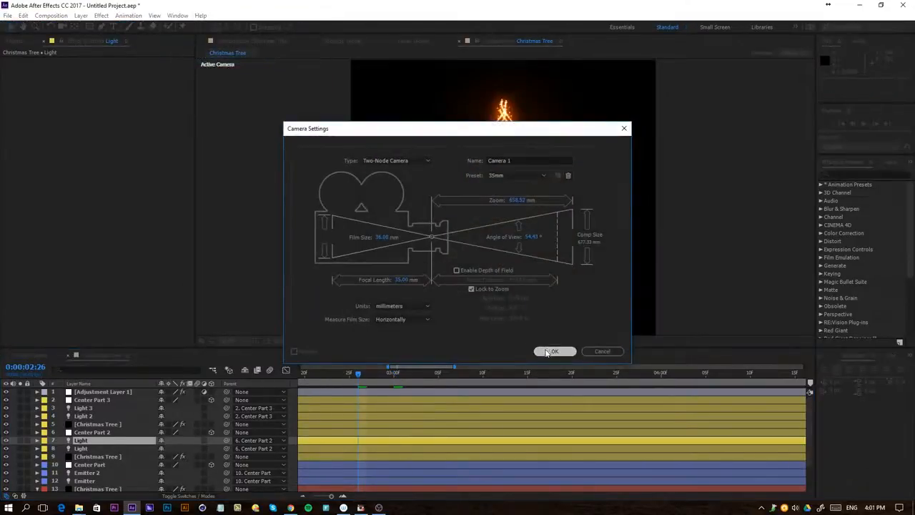
{"action": "left_click", "coordinate": [551, 351]}
{"action": "left_click_drag", "start_coordinate": [105, 439], "coordinate": [106, 393]}
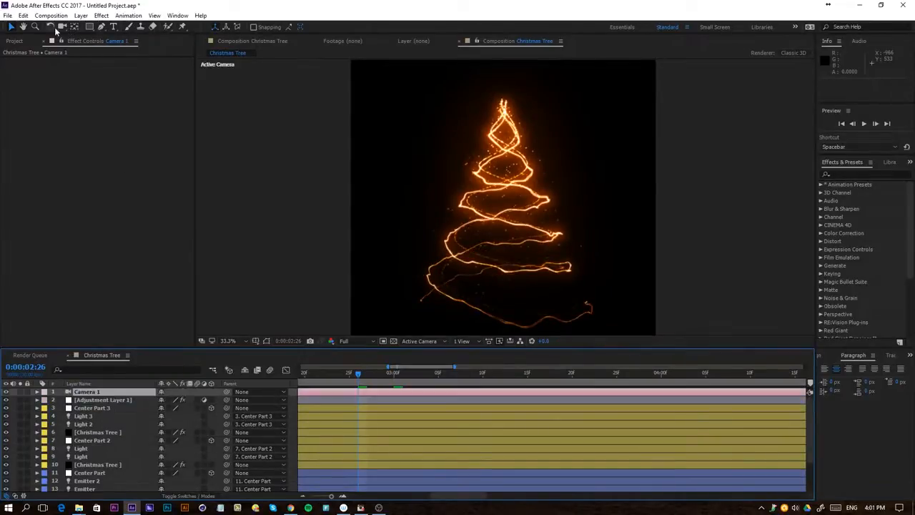
Step: Reduce the preview resolution to Quarter and orbit Camera 1 to look at the tree nearly along its vertical axis
{"action": "left_click_drag", "start_coordinate": [62, 26], "coordinate": [106, 42]}
{"action": "left_click_drag", "start_coordinate": [523, 200], "coordinate": [503, 202]}
{"action": "left_click", "coordinate": [356, 341]}
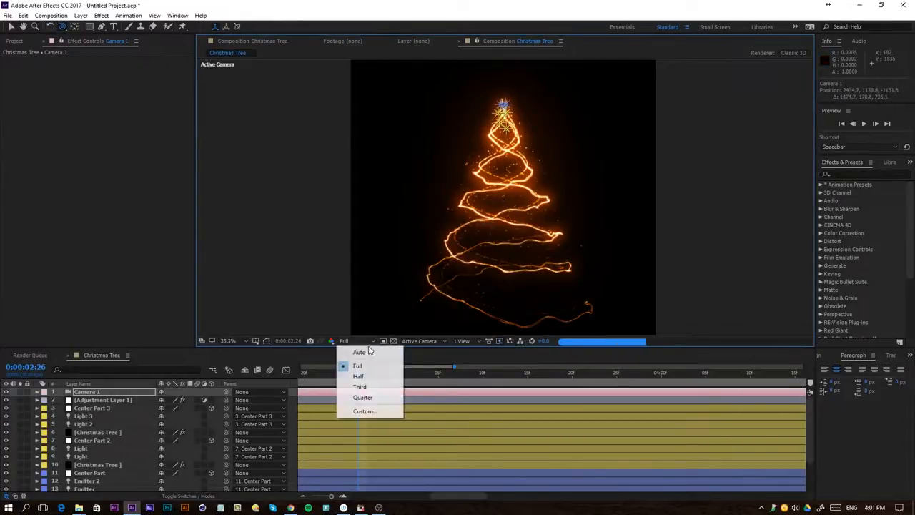
{"action": "left_click", "coordinate": [365, 403]}
{"action": "left_click_drag", "start_coordinate": [491, 276], "coordinate": [494, 223]}
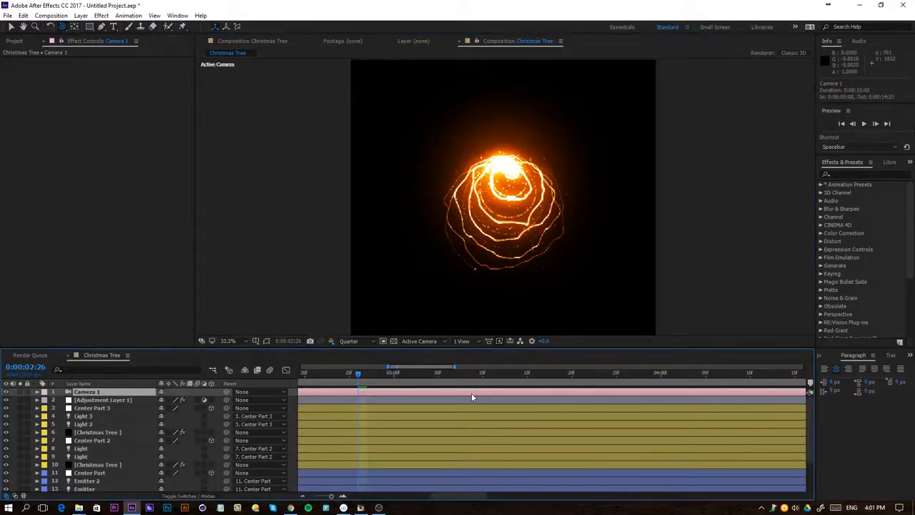
Step: Preview the animation from the camera's new angle and orbit Camera 1 further around the tree
{"action": "key", "text": "space"}
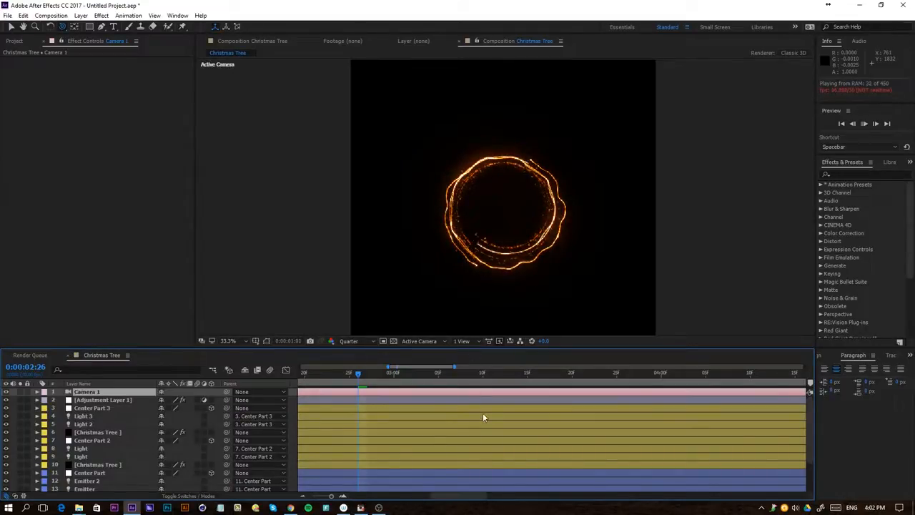
{"action": "left_click", "coordinate": [463, 432]}
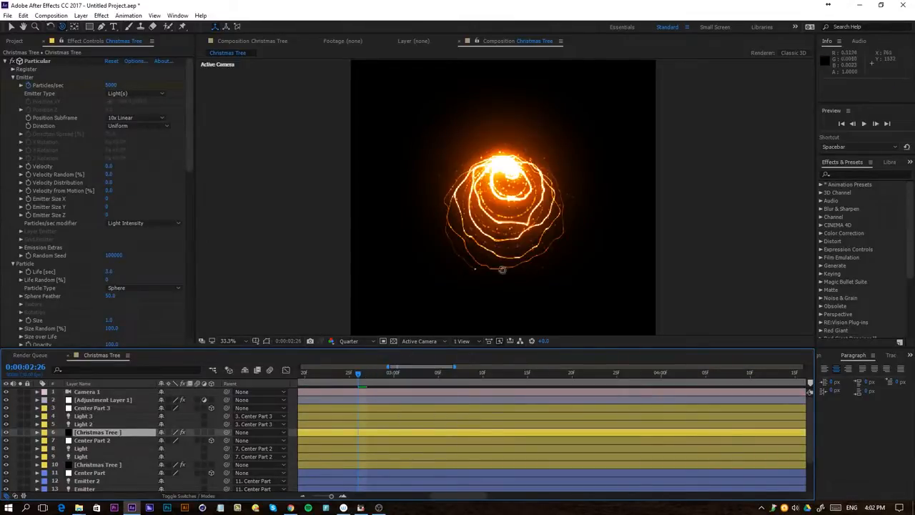
{"action": "left_click_drag", "start_coordinate": [515, 230], "coordinate": [518, 187]}
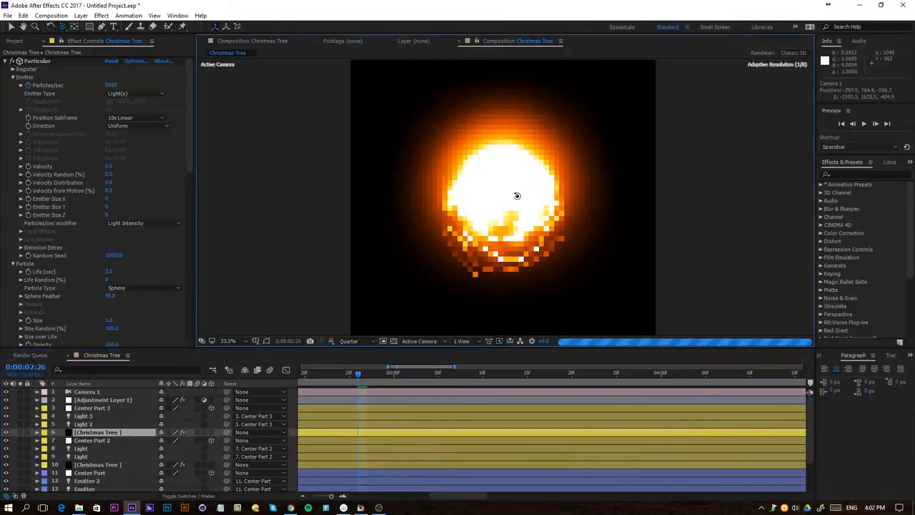